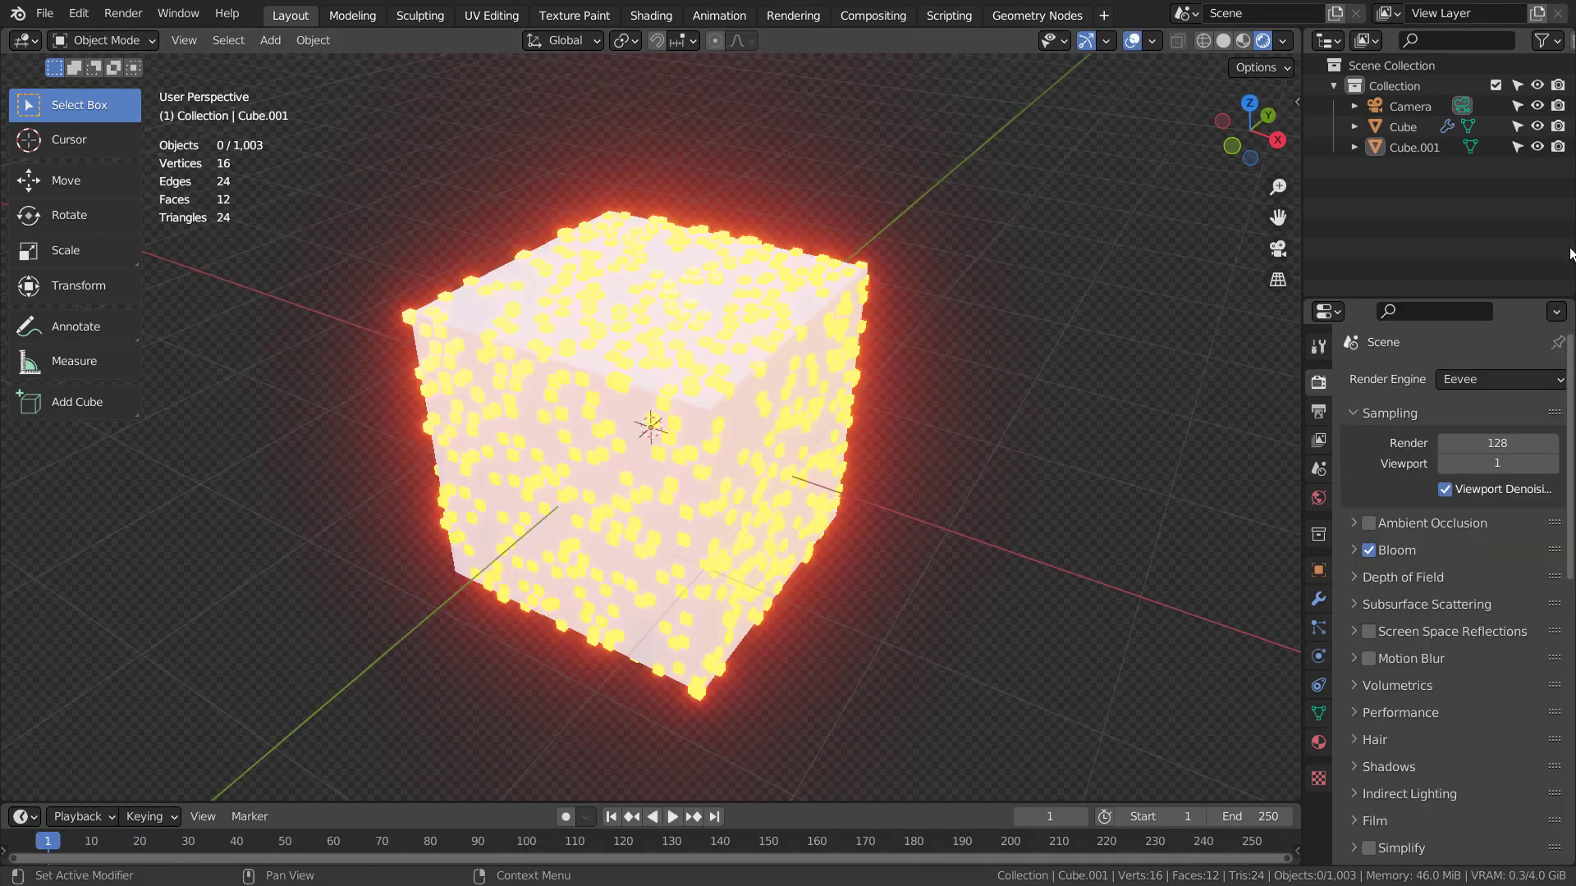
Step: Orbit the viewport to a near-front view of the glowing cube
middle_click_drag(943, 378, 893, 557)
Step: In Shading, maximize the node editor and frame the Object Info, ColorRamp and Principled BSDF chain
left_click(651, 16)
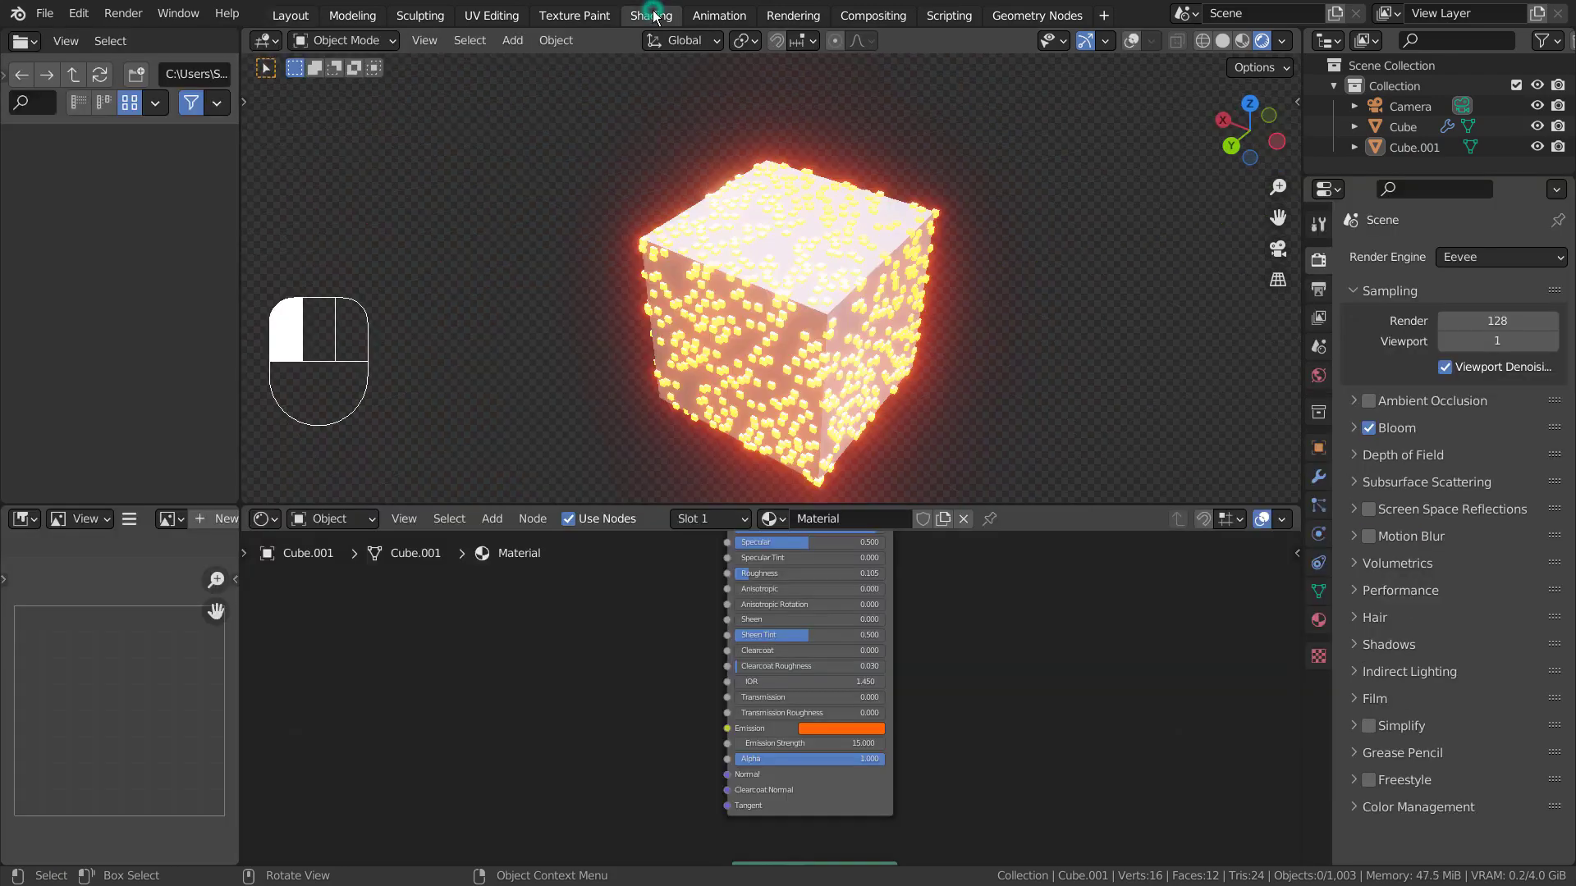
middle_click_drag(972, 569, 922, 637, "shift")
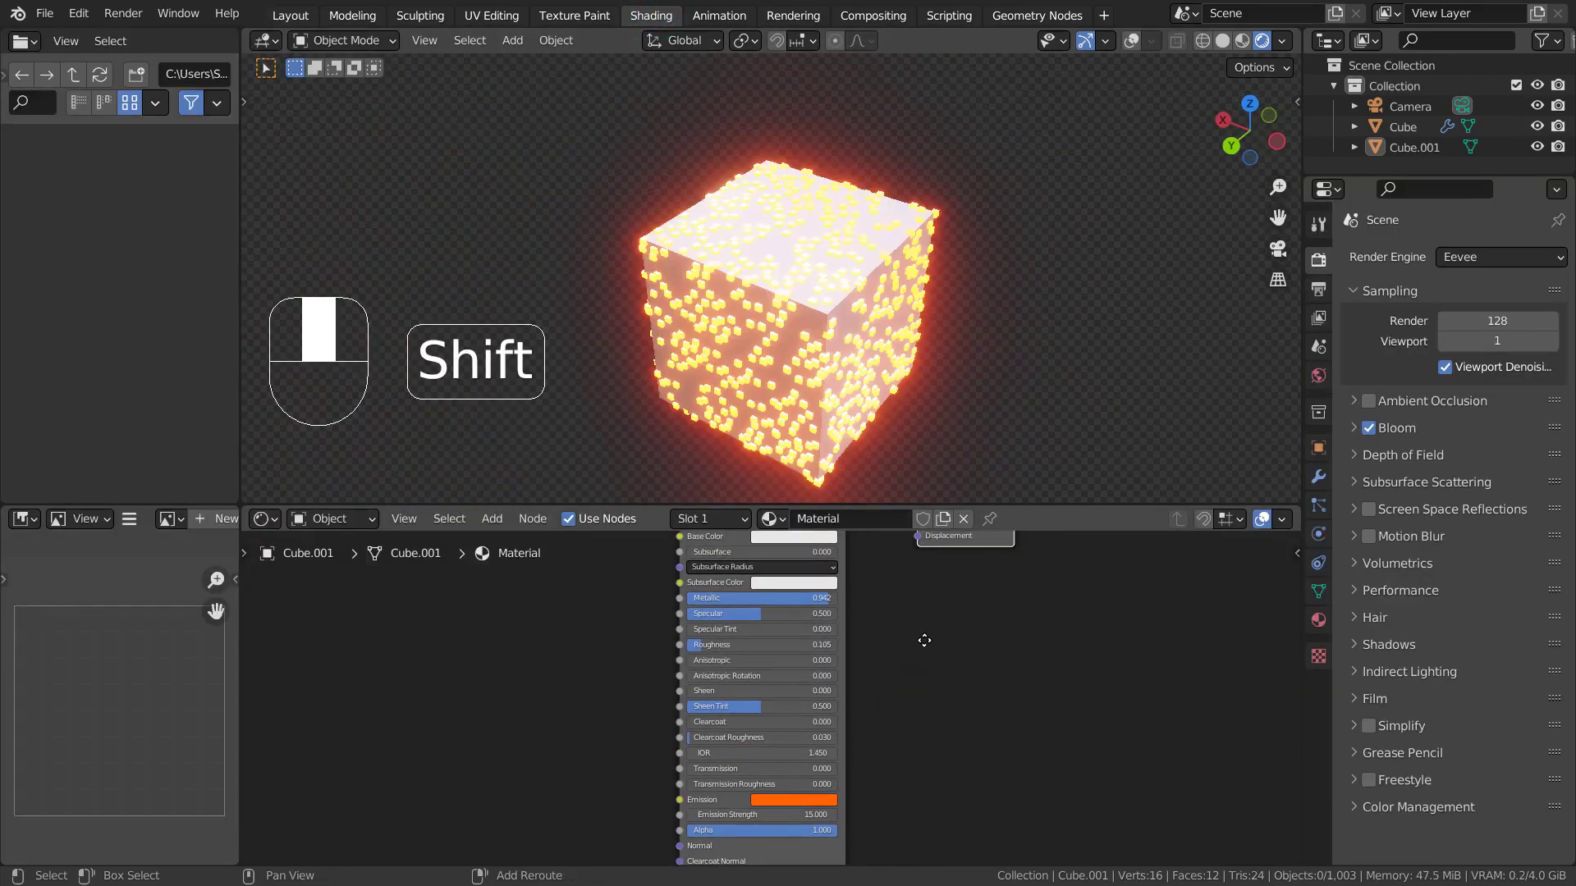
key("ctrl+space")
scroll(1051, 355, "down", 2)
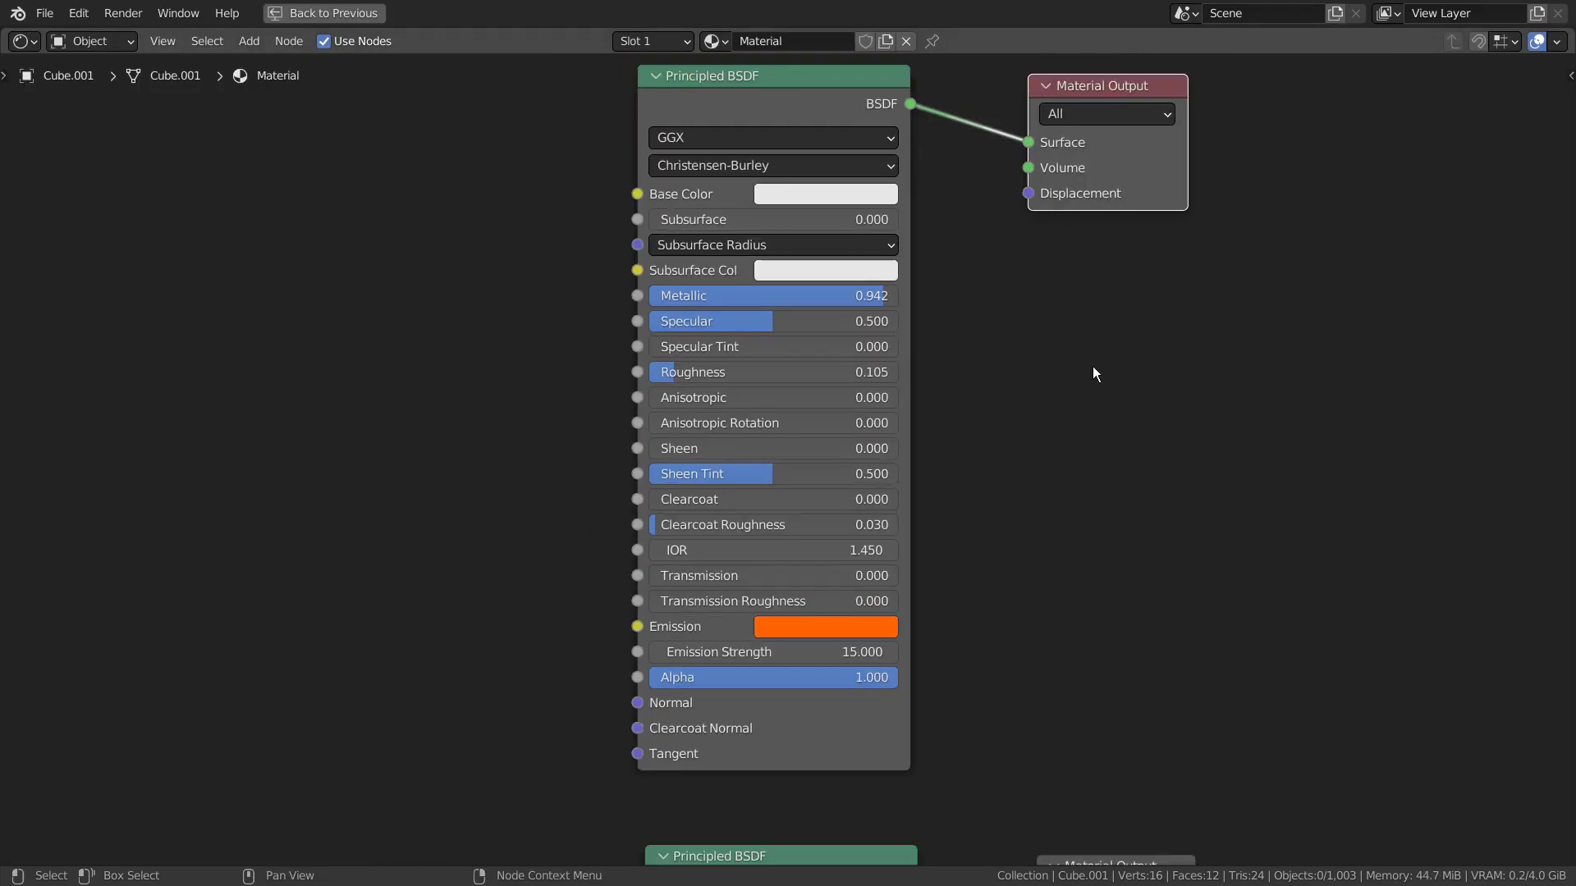
scroll(1098, 369, "up", 1)
middle_click_drag(1105, 372, 1089, 421)
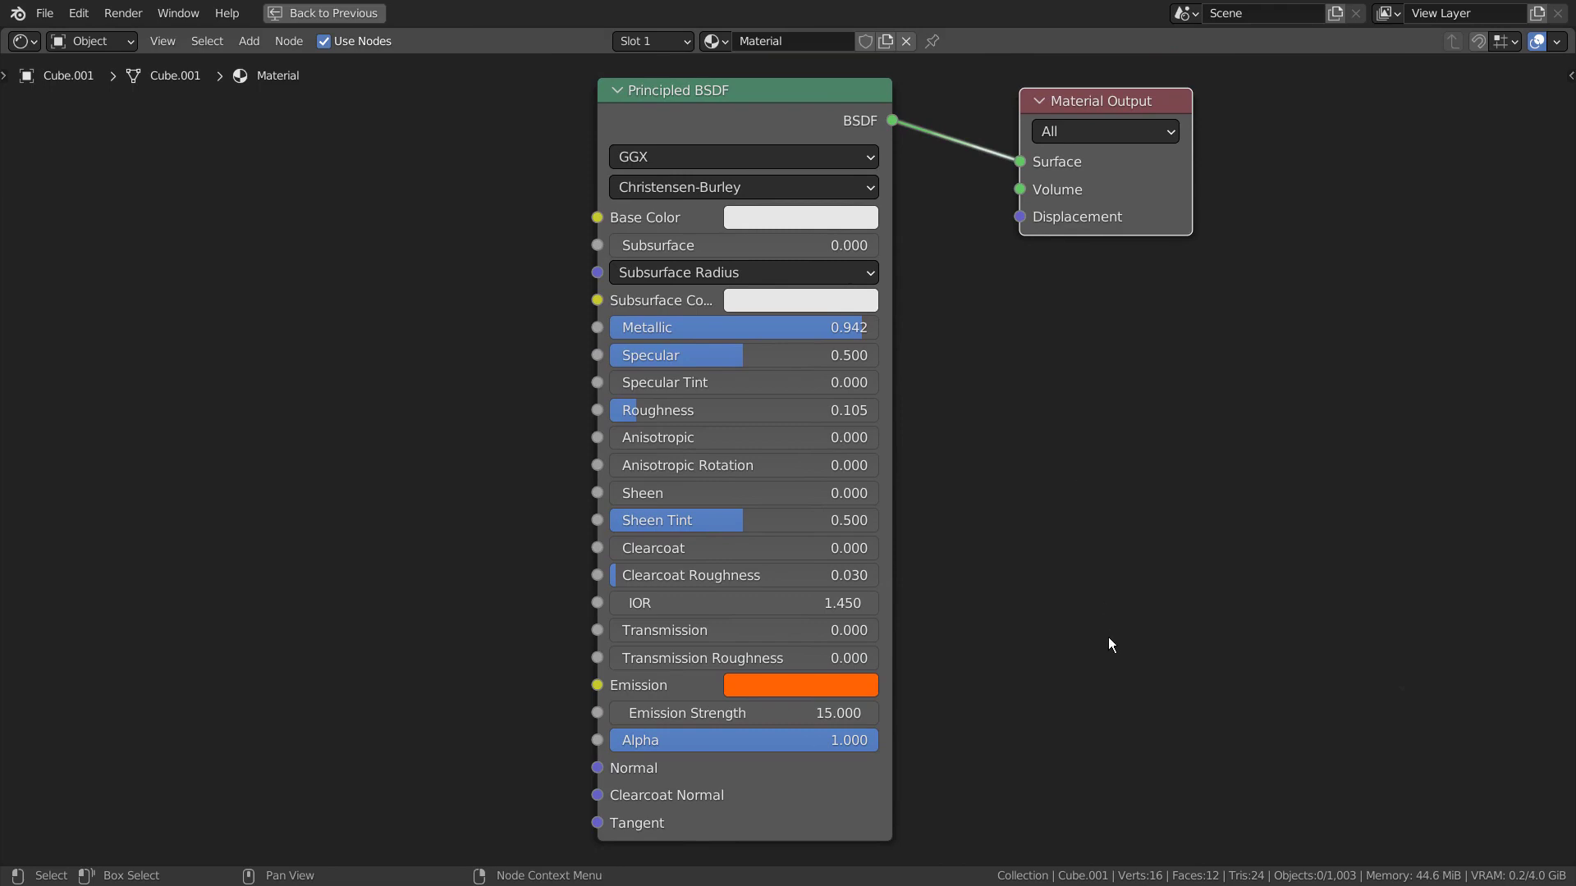
middle_click_drag(1111, 640, 1287, 311)
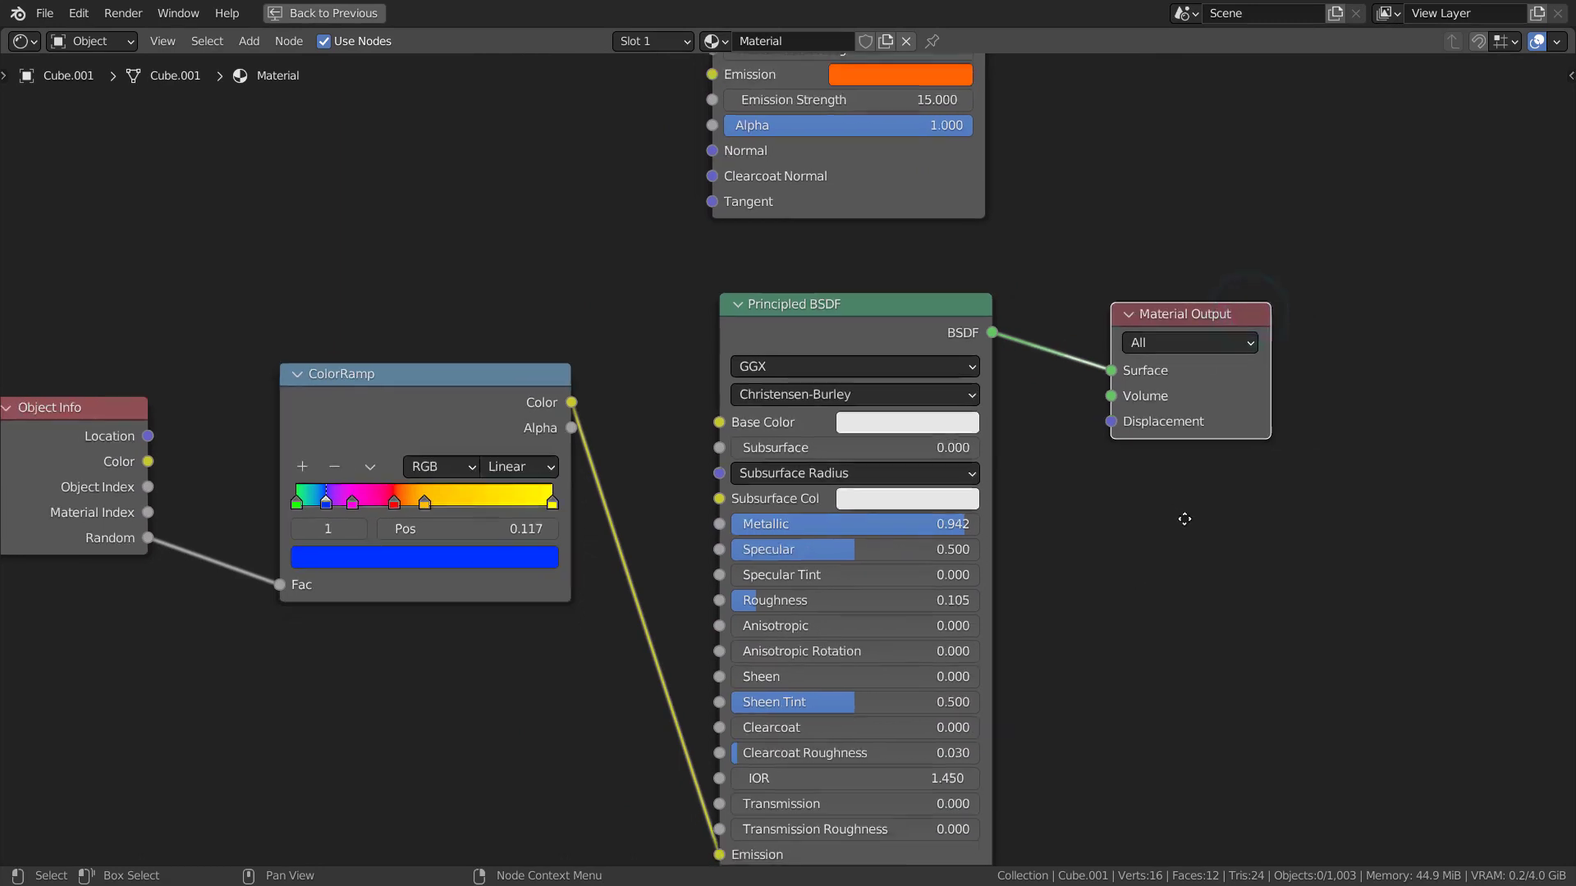
scroll(1186, 520, "down", 1)
middle_click_drag(1185, 520, 1192, 411)
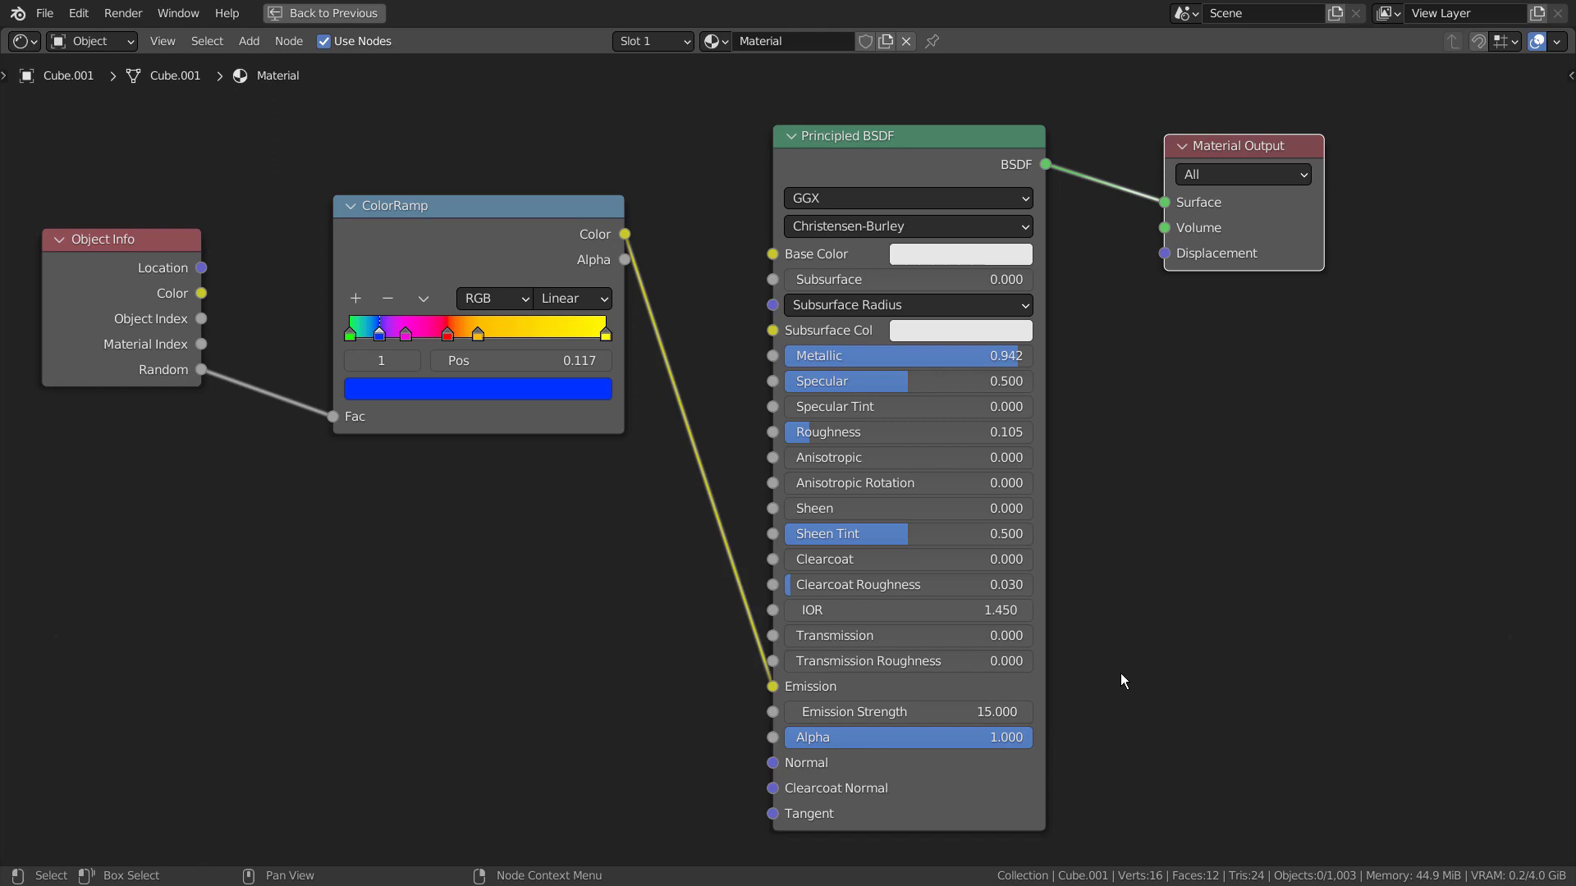
Step: Restore the Shading layout with its 3D preview and orbit around the glowing cube
key("ctrl+space")
scroll(954, 330, "up", 5)
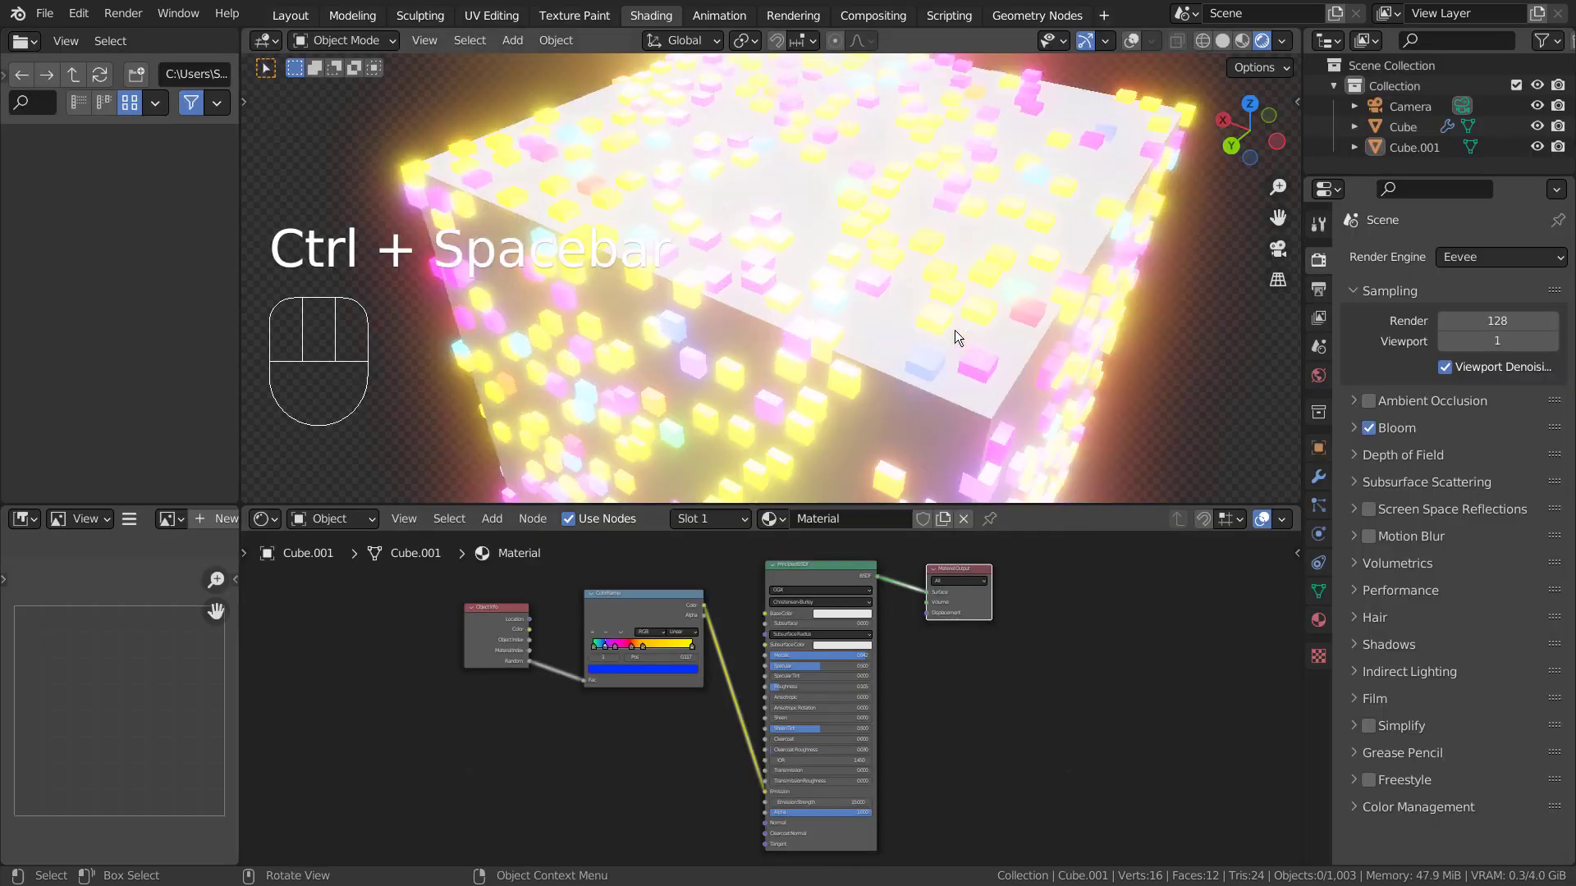
middle_click_drag(998, 375, 869, 350)
scroll(868, 349, "down", 3)
scroll(666, 662, "up", 4)
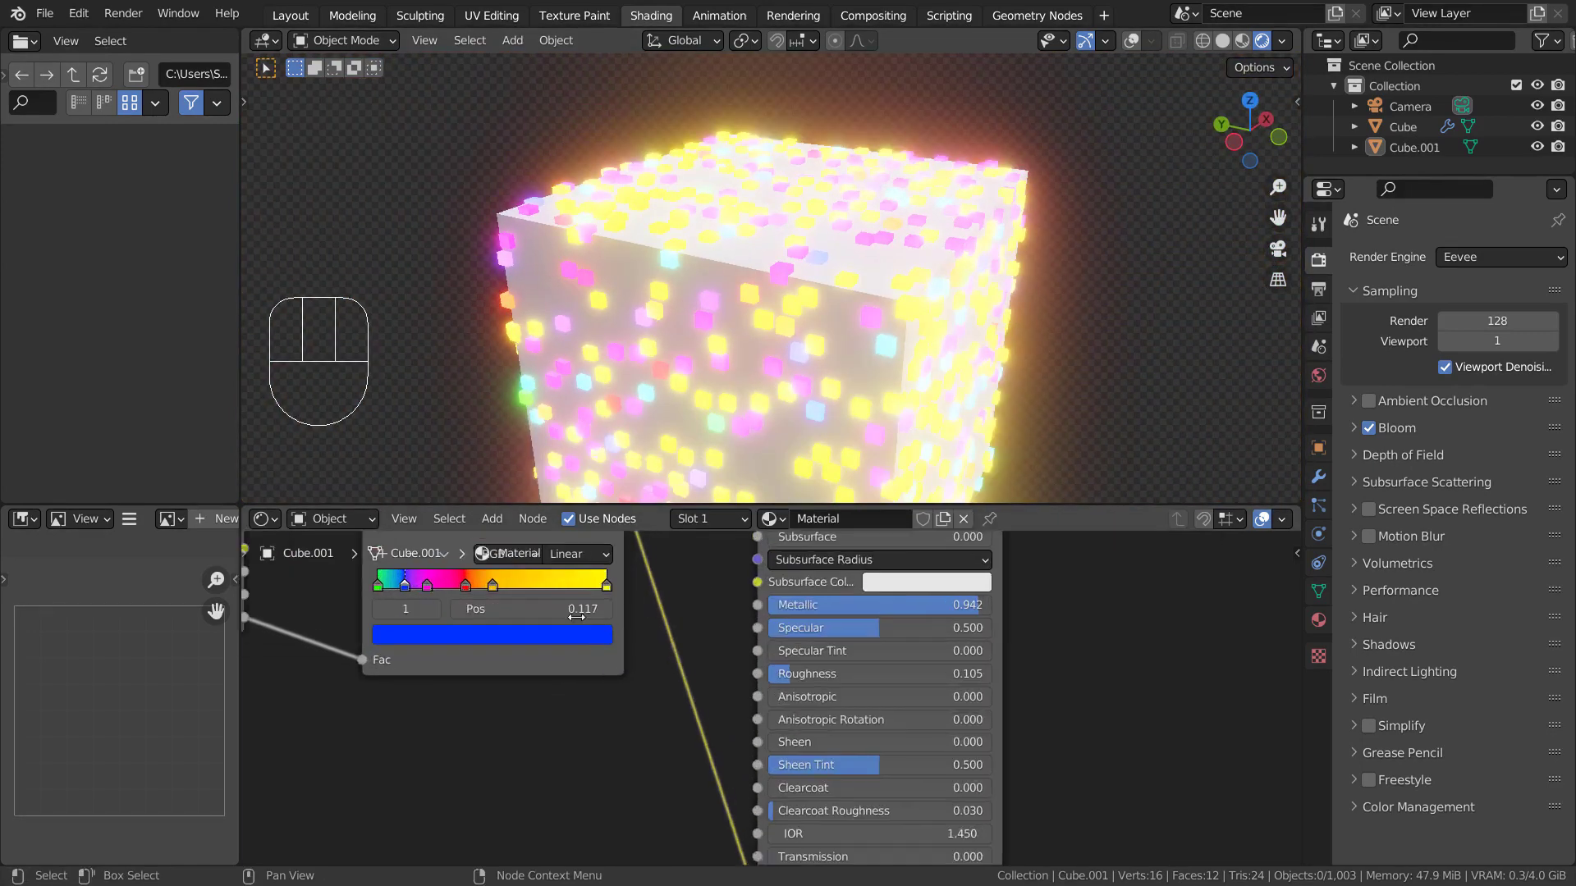
Step: Move the ColorRamp's red stop from 0.382 to 0.619, then return to the Layout workspace
middle_click_drag(767, 702, 772, 704, "shift")
left_click_drag(659, 677, 600, 684)
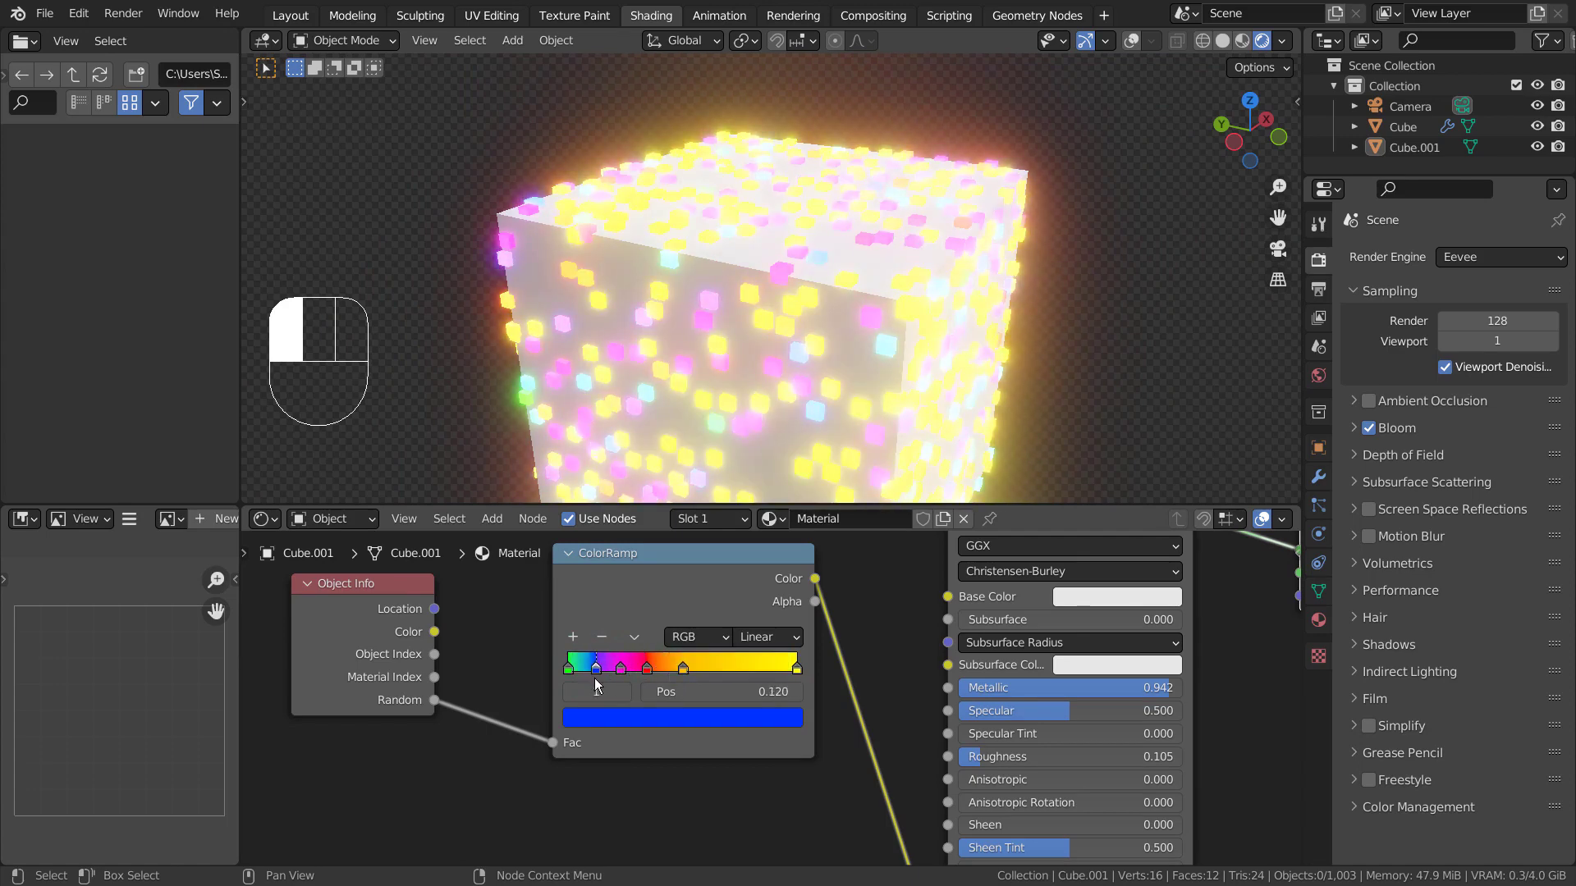
middle_click_drag(956, 361, 639, 243)
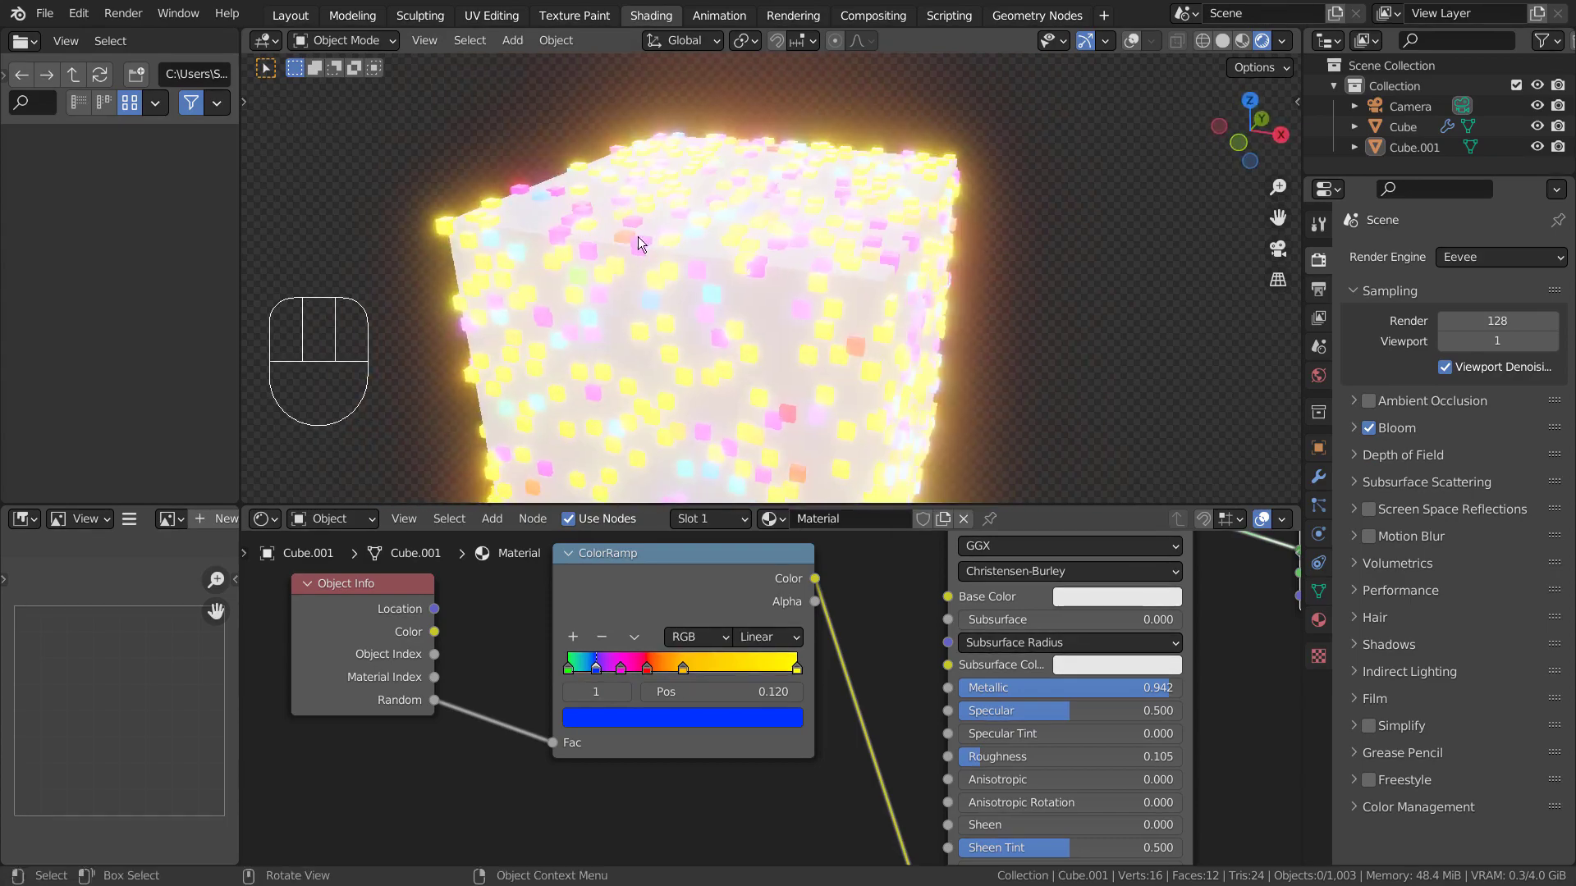
left_click(314, 17)
Step: Select all existing objects and hide them
left_click(801, 361)
scroll(995, 395, "down", 4)
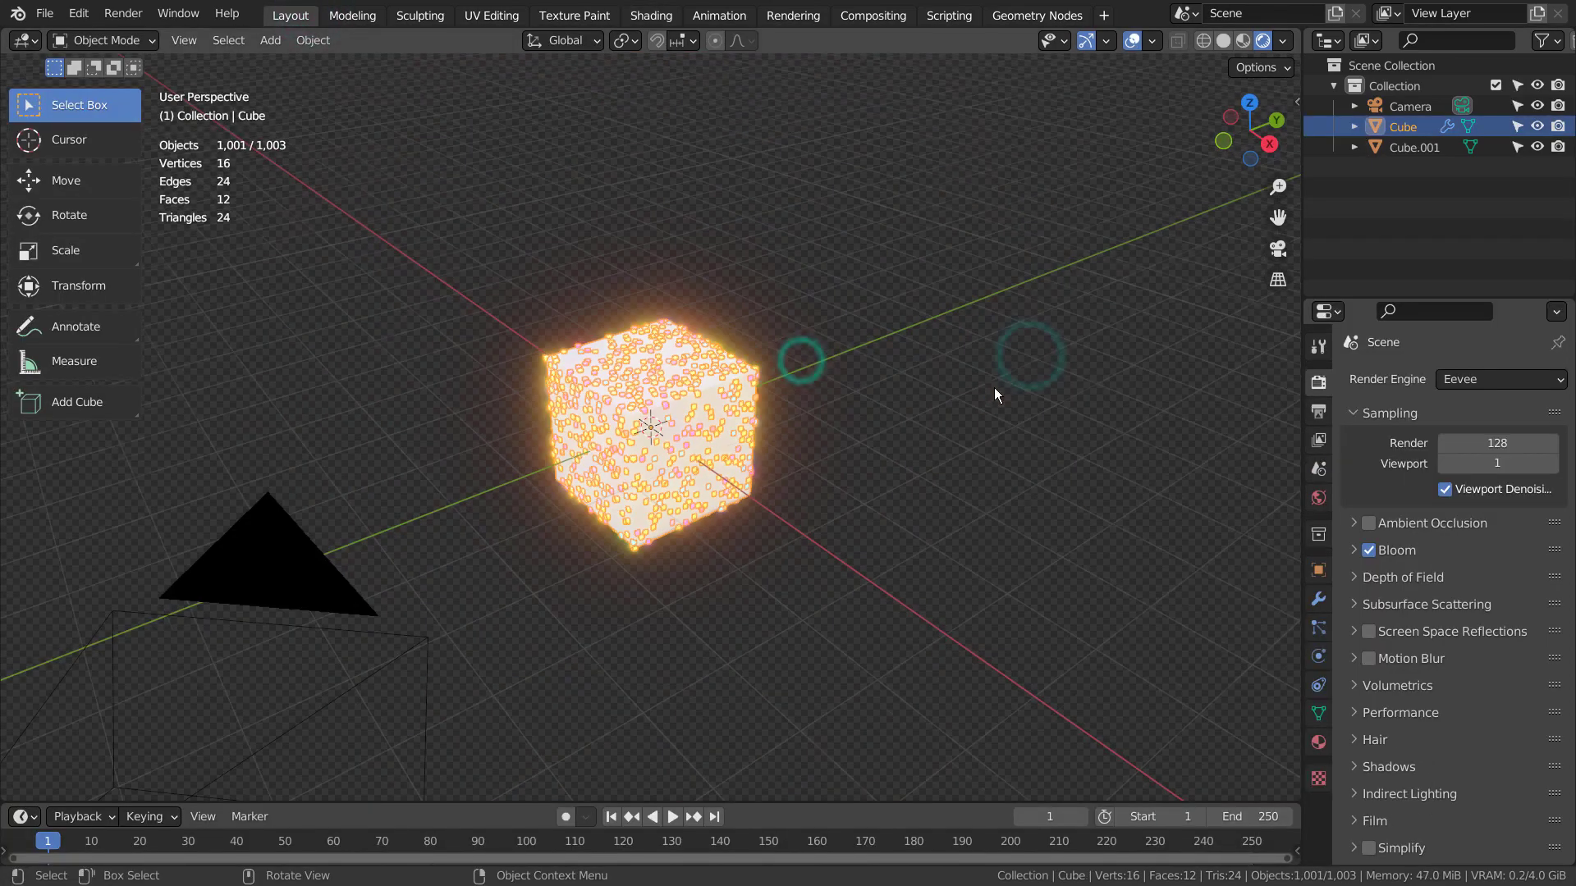
left_click(894, 343)
key("a")
key("Delete")
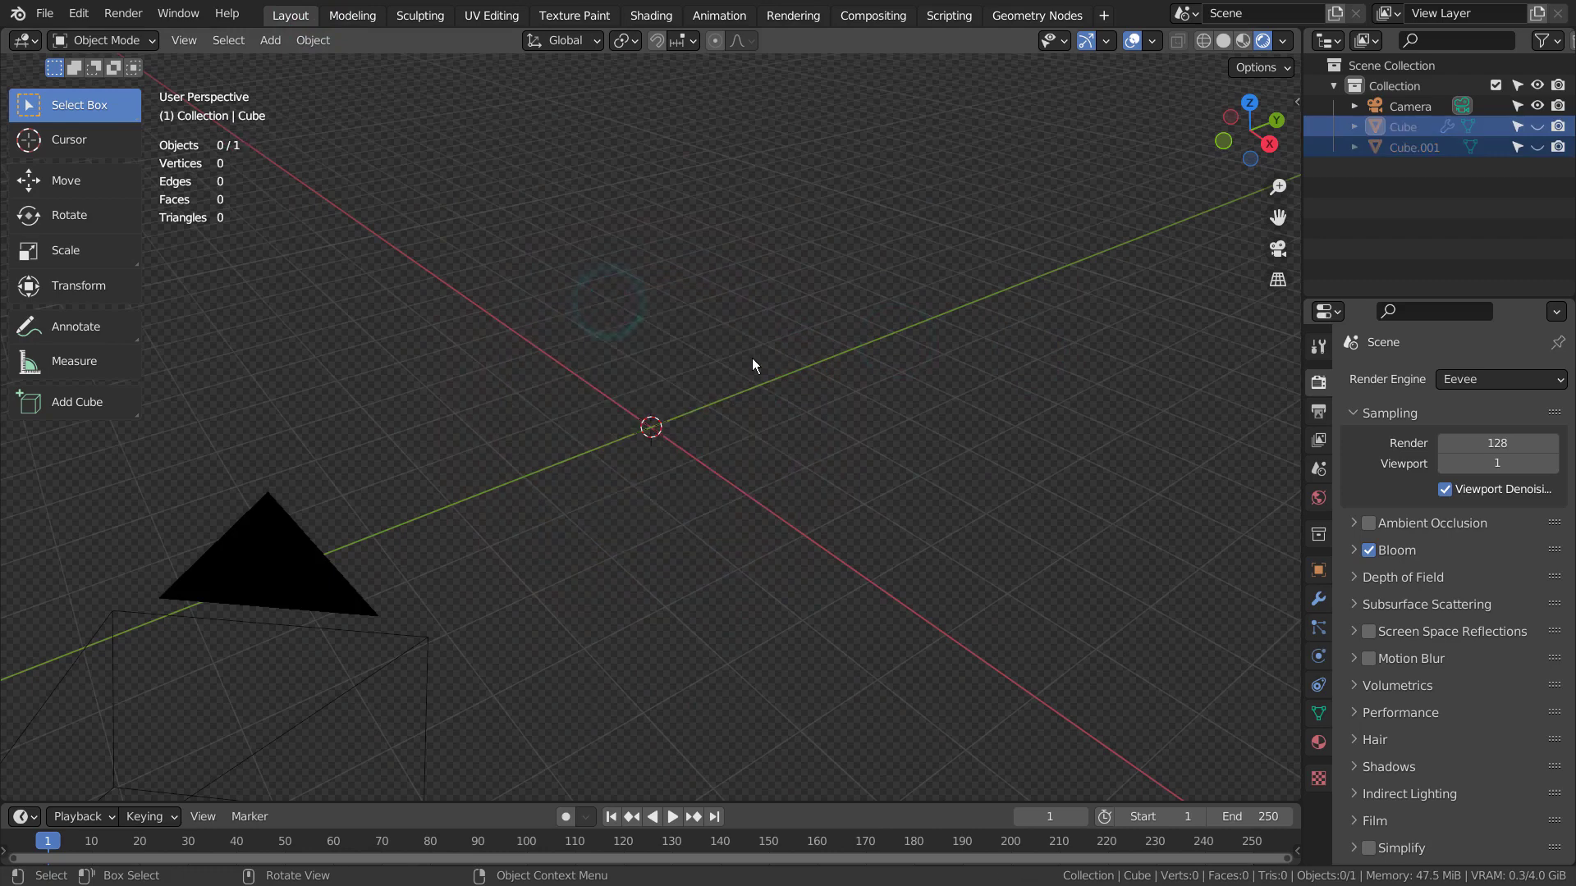
Step: Add a new cube, duplicate it in place as Cube.003, and open Cube.002's particle settings
key("shift+a")
mouse_move(763, 364)
left_click(814, 378)
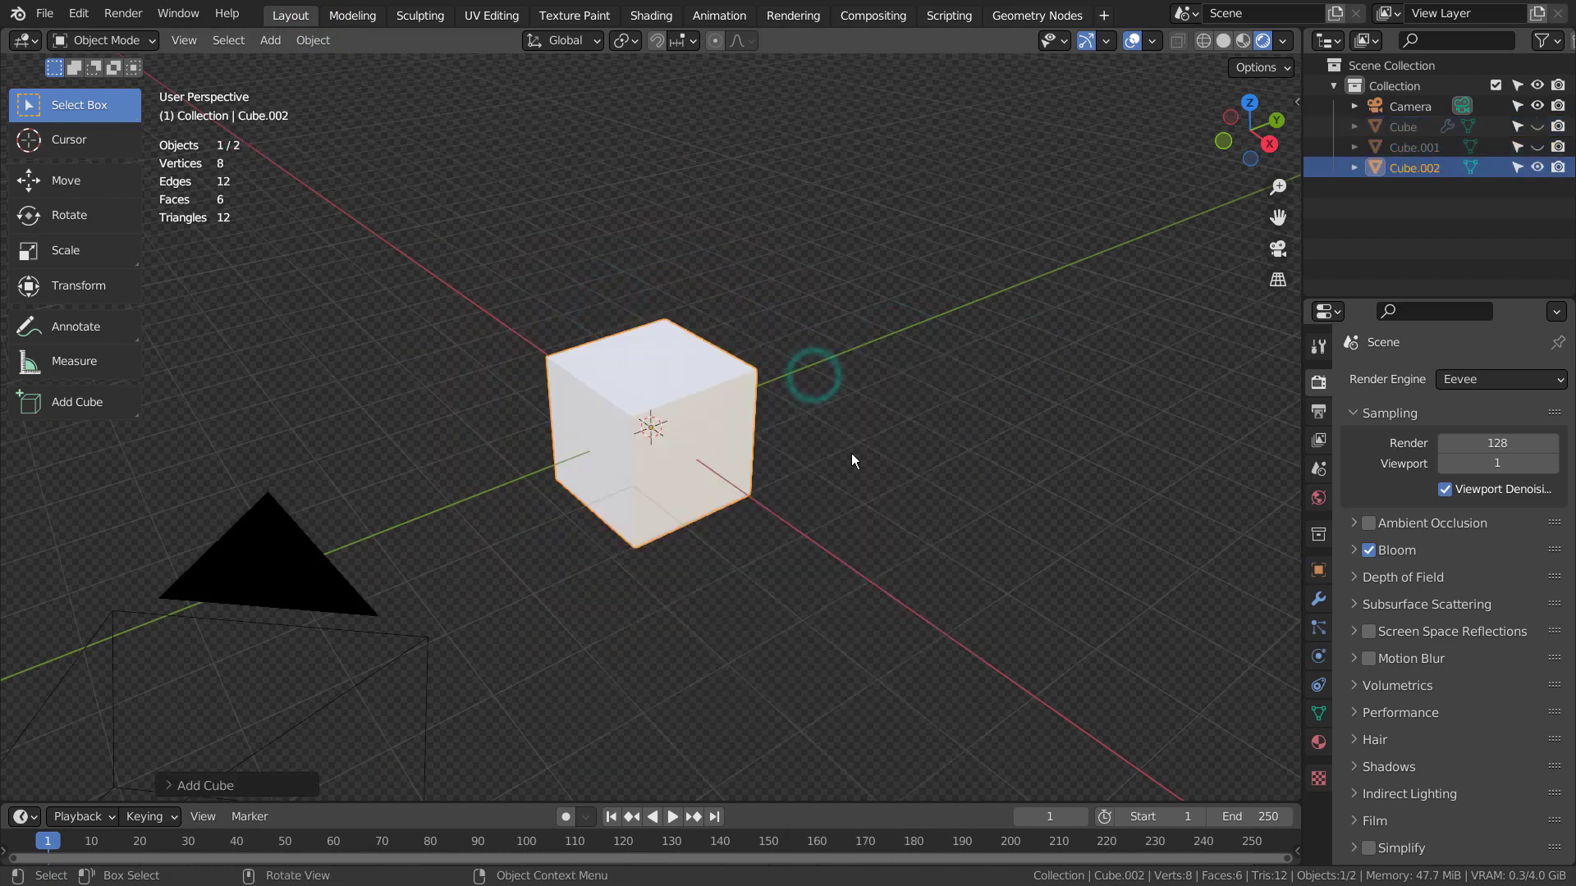
key("shift+d")
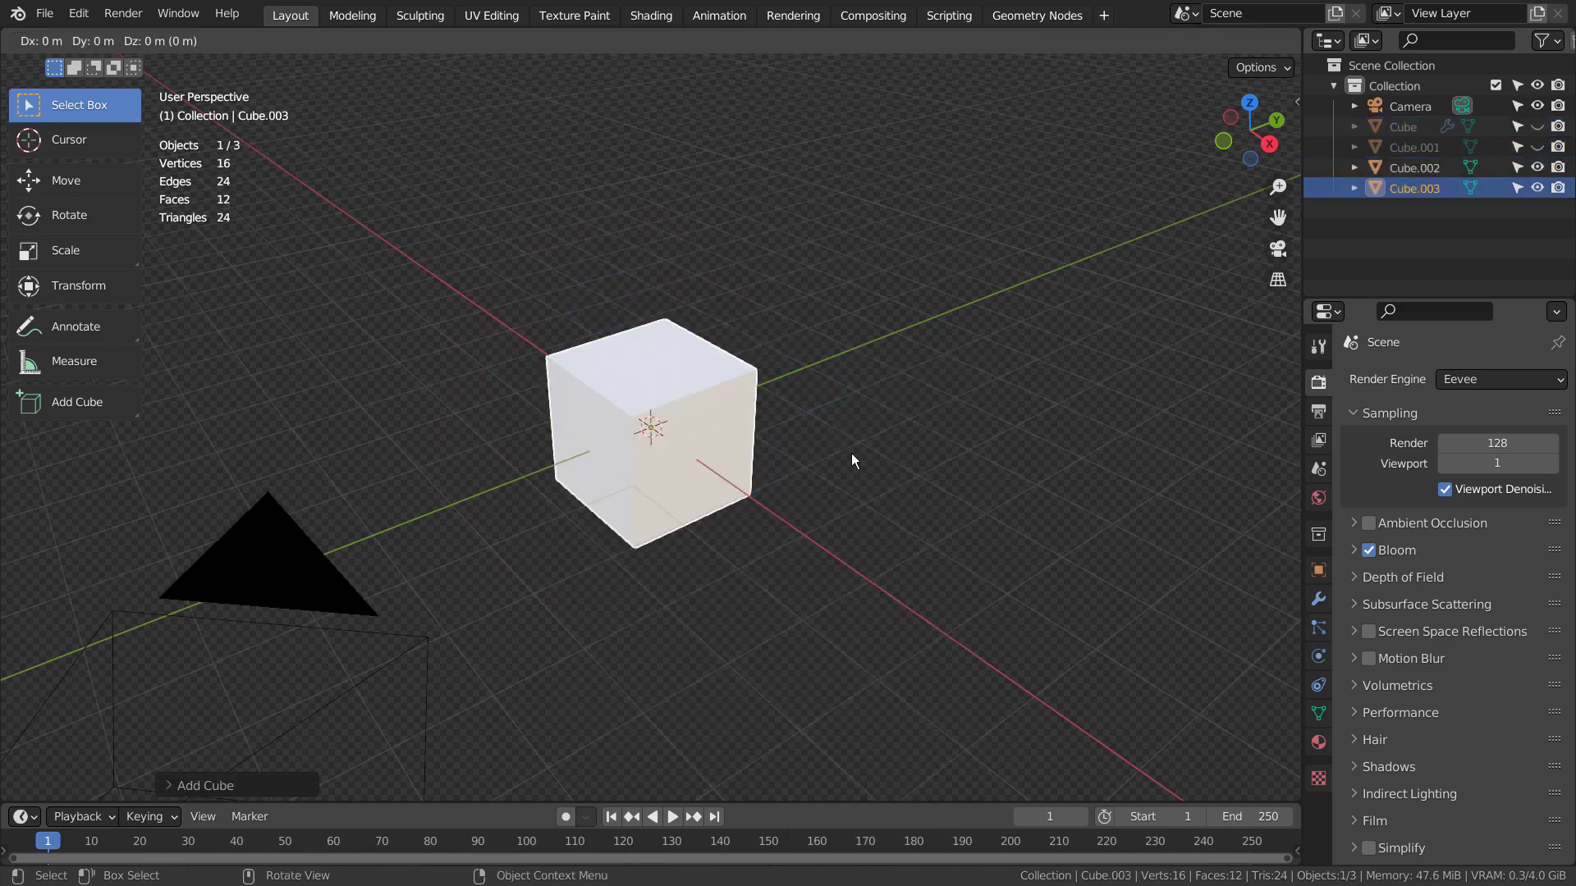
left_click(850, 453)
left_click(1411, 166)
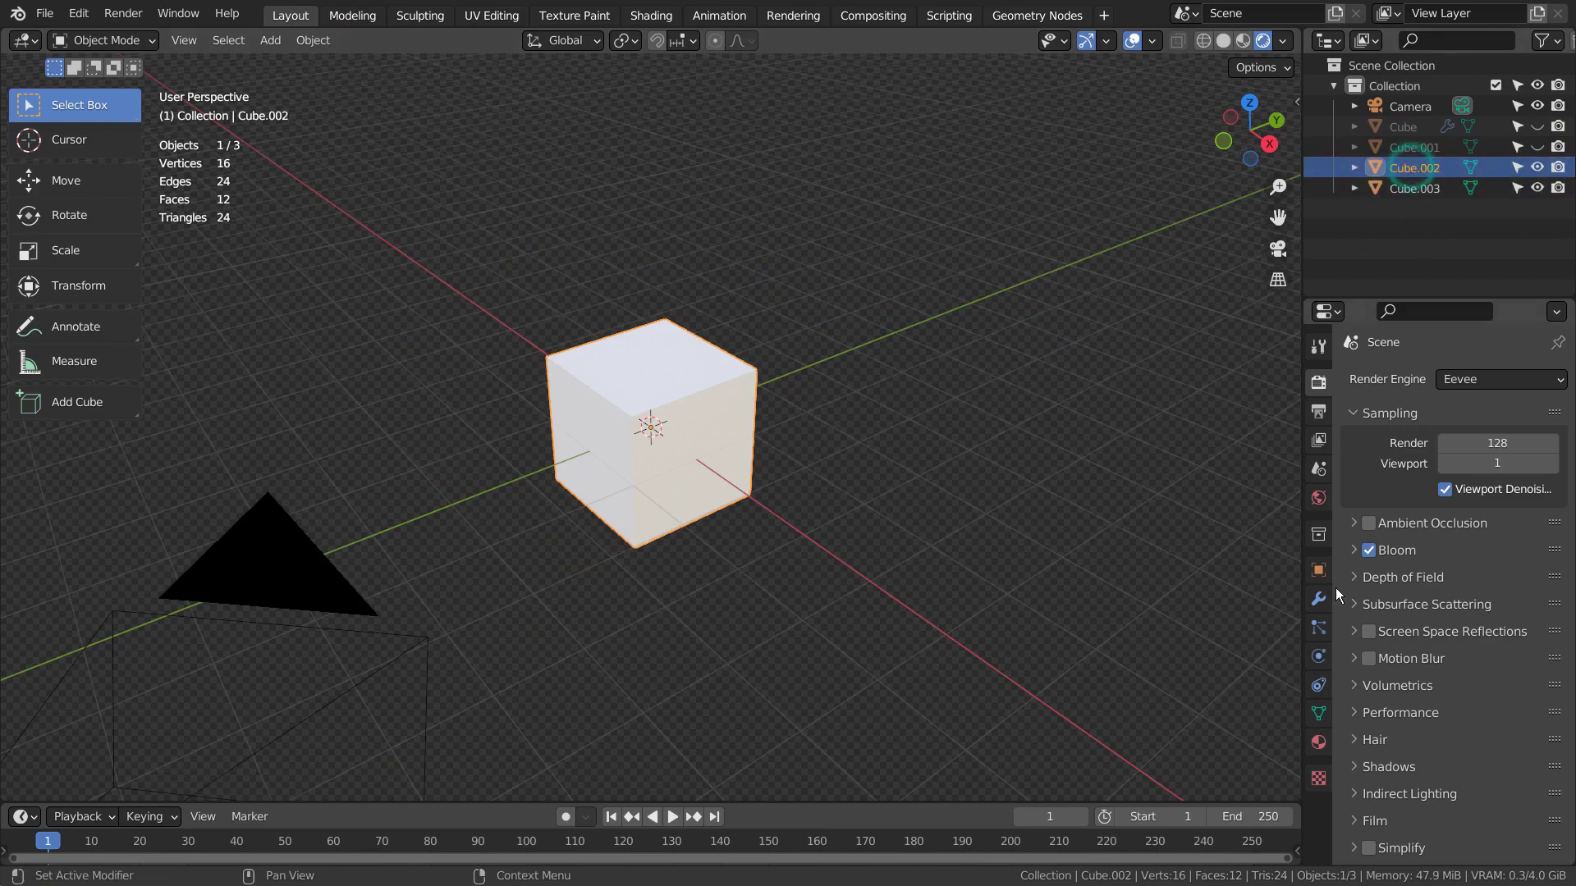
left_click(1317, 630)
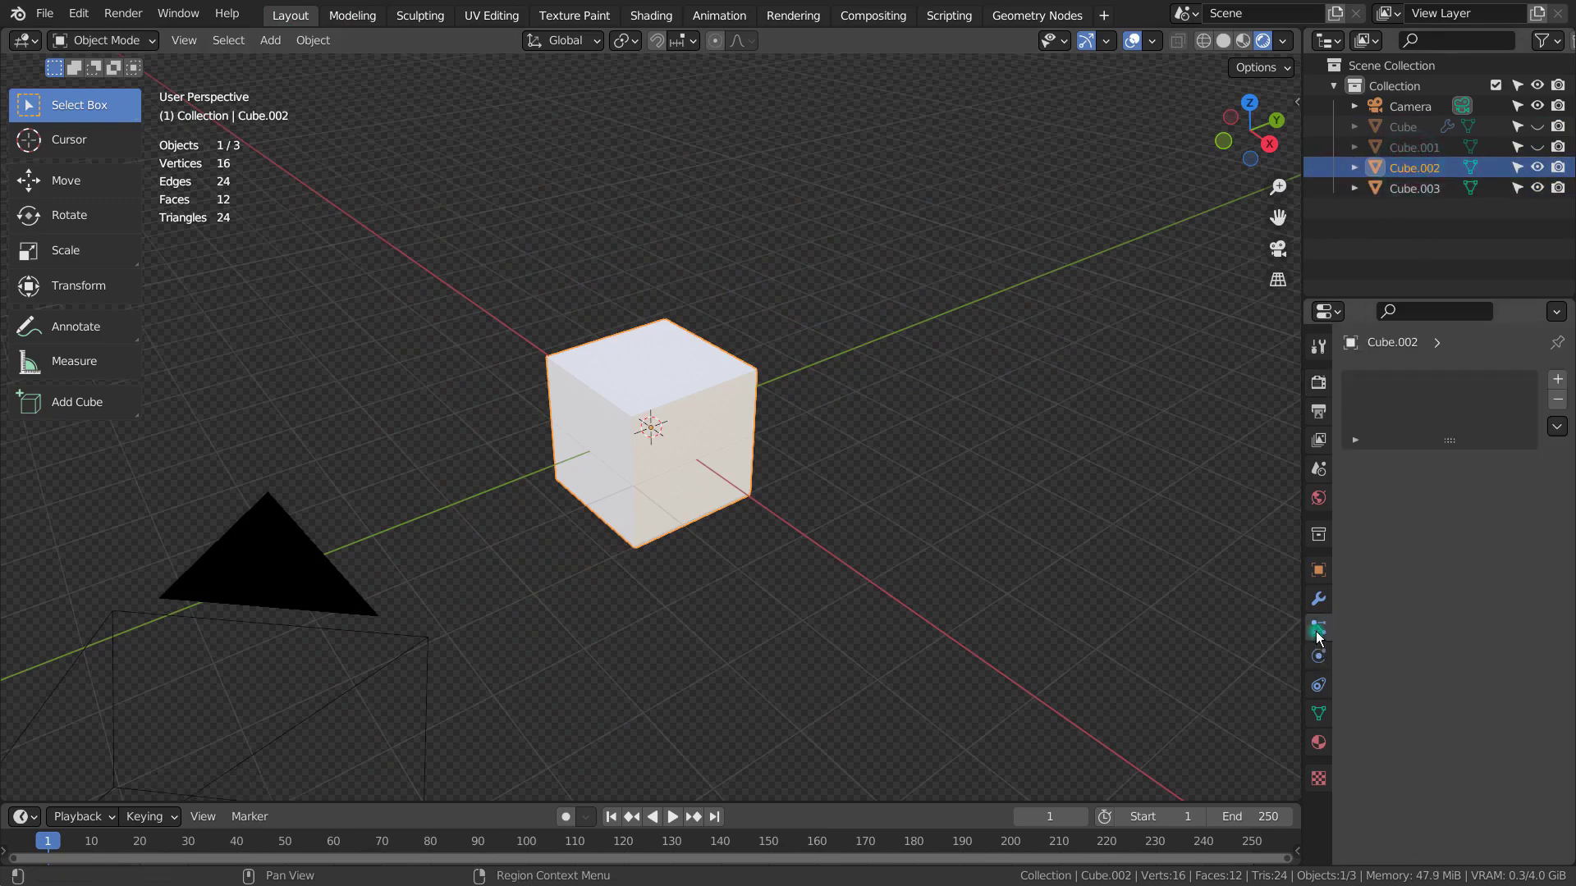
Step: Add a Hair particle system to Cube.002 and set Render As to Object
left_click(1557, 382)
left_click(1496, 488)
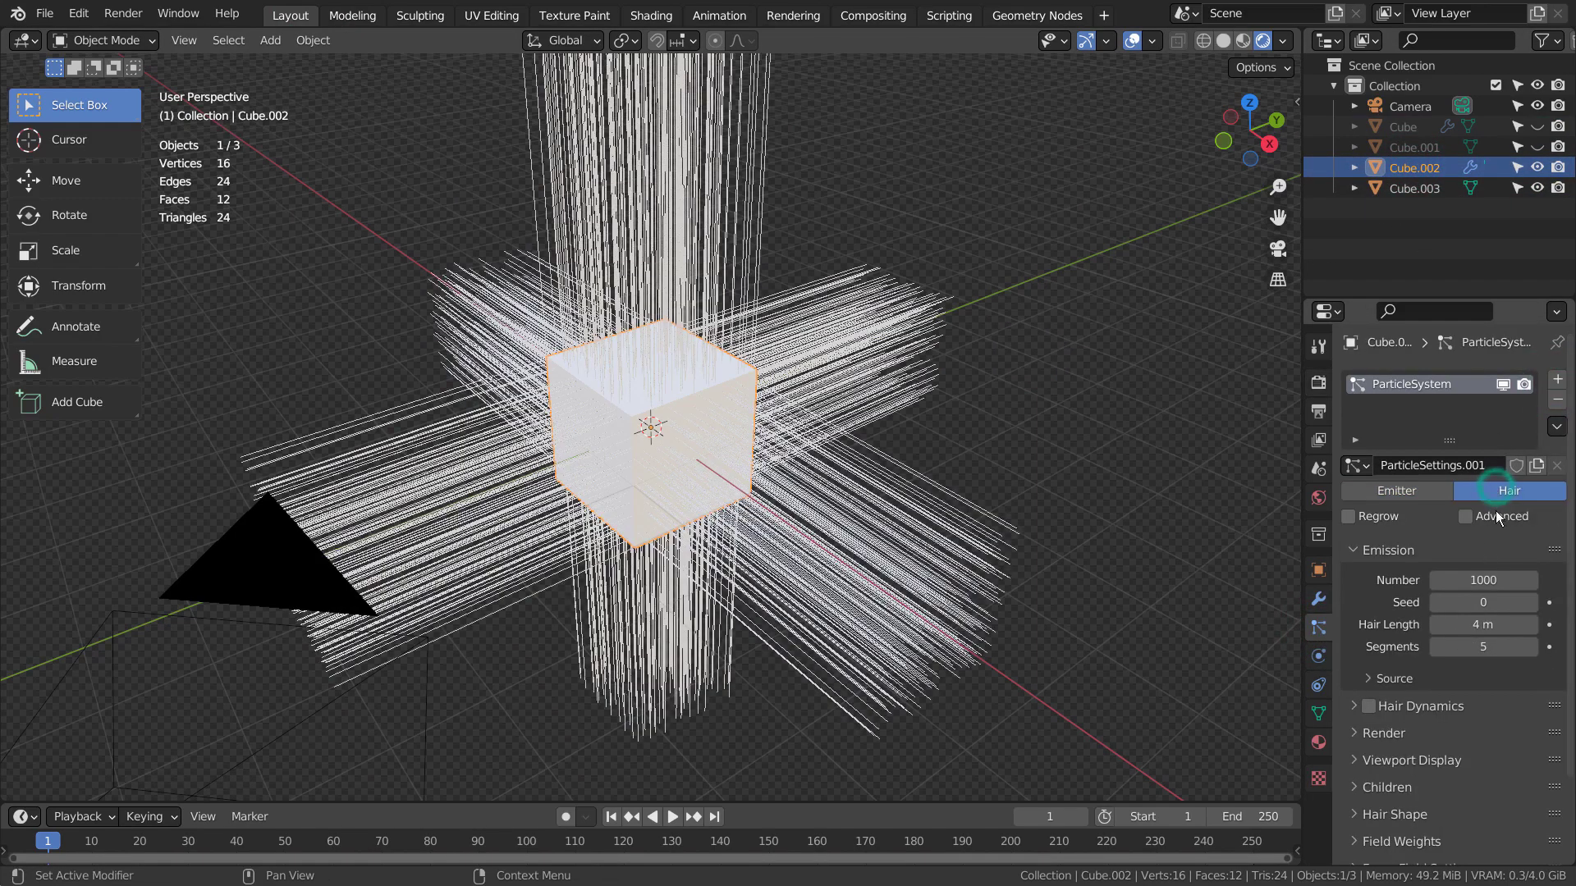
scroll(1486, 534, "down", 3)
left_click(1363, 637)
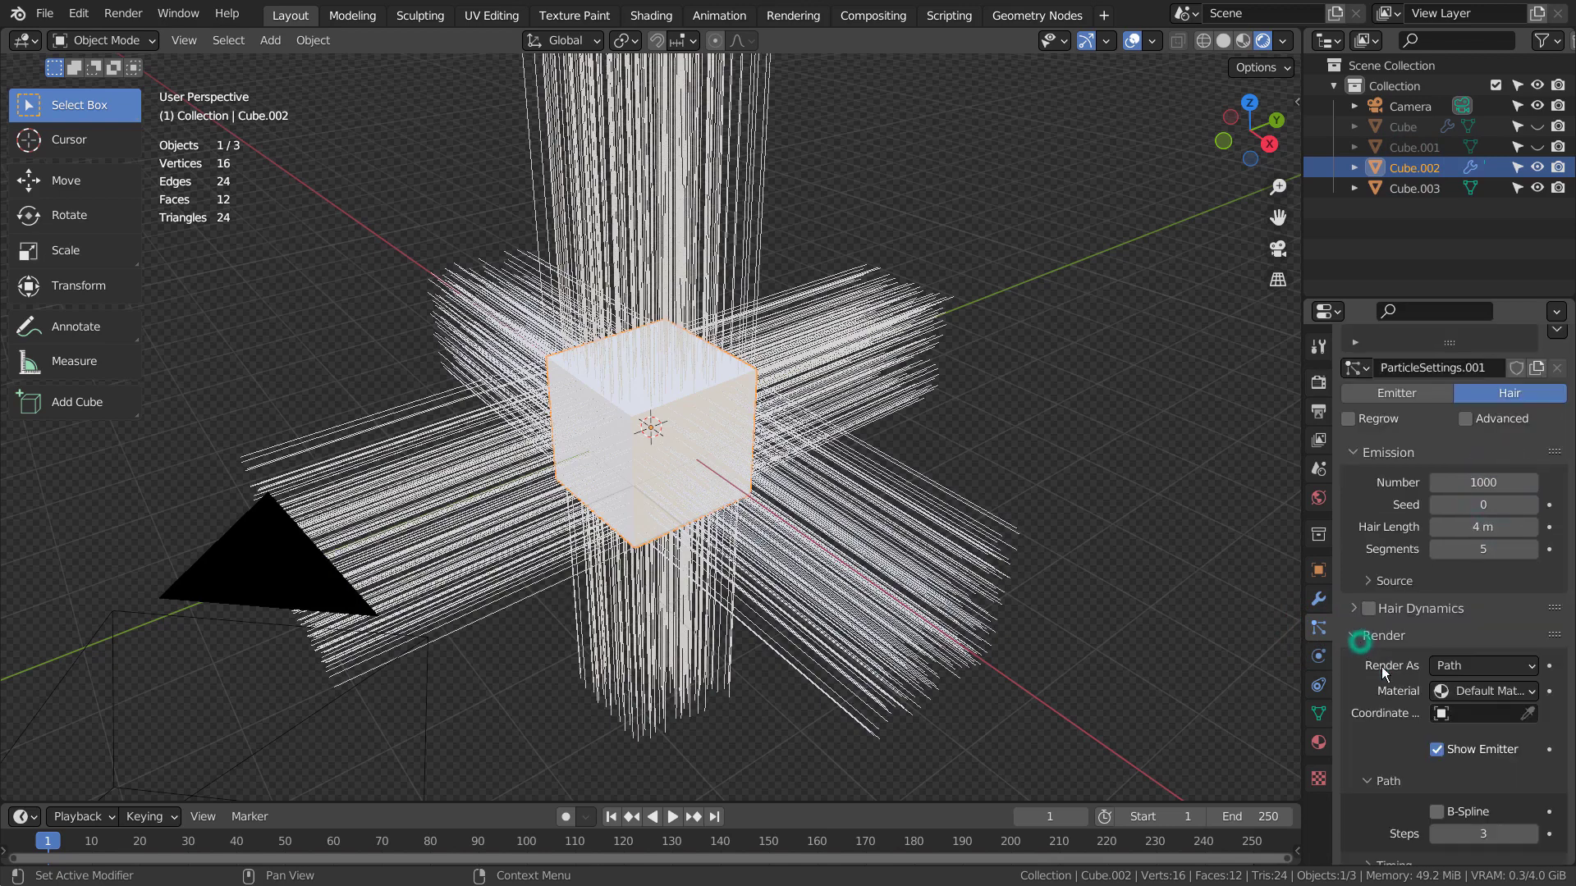
left_click(1470, 663)
left_click(1431, 724)
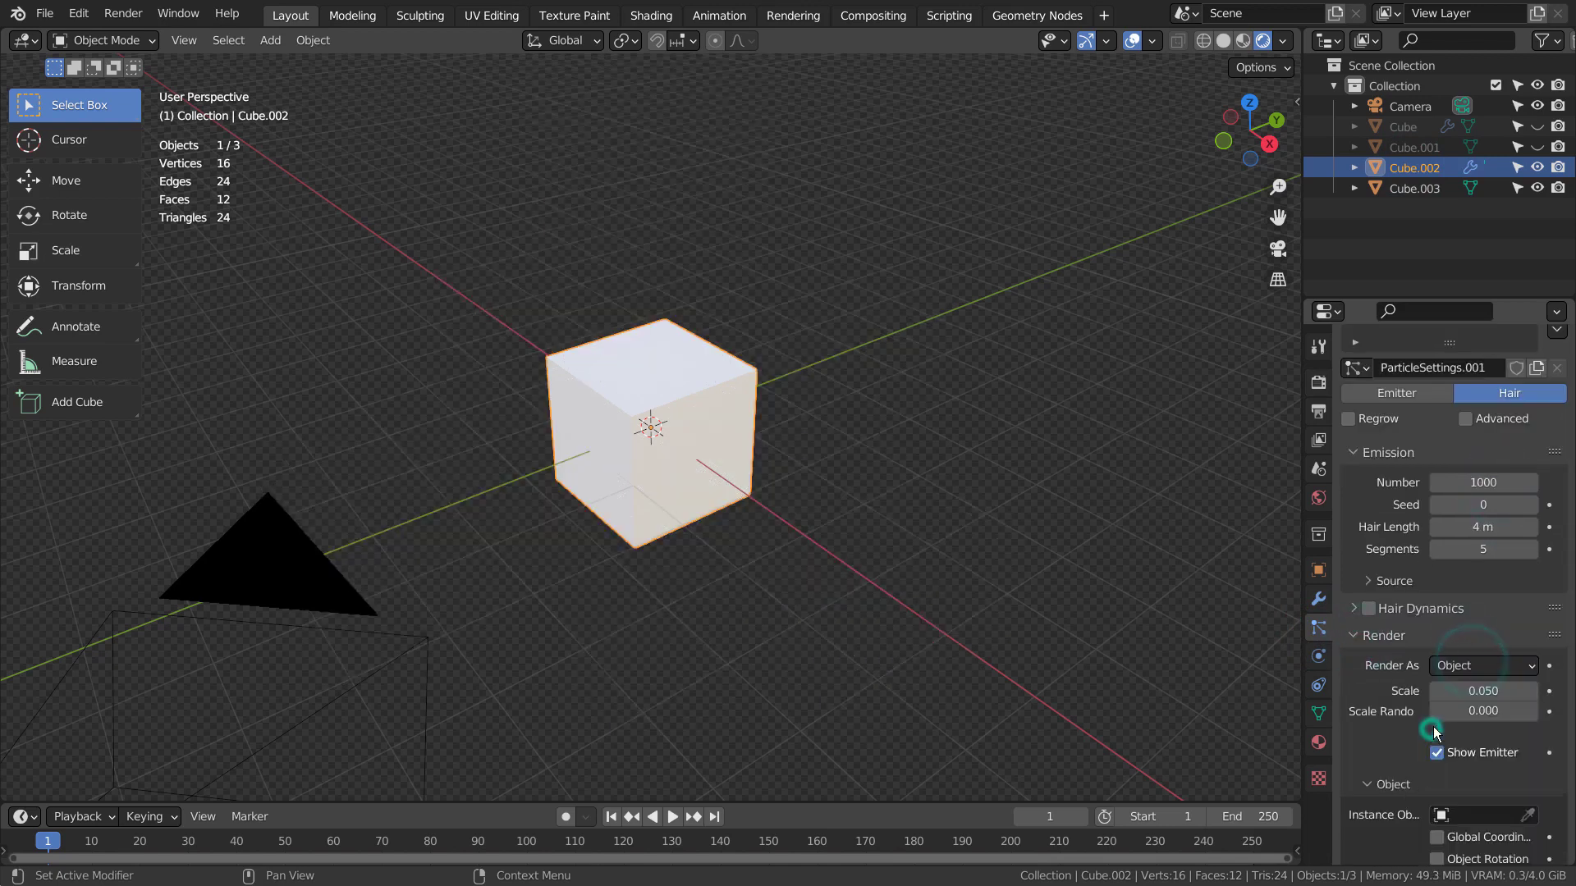
Step: Use Cube.003 as the instance object and set the particle scale to 0.005
scroll(1446, 726, "down", 6)
left_click(1442, 627)
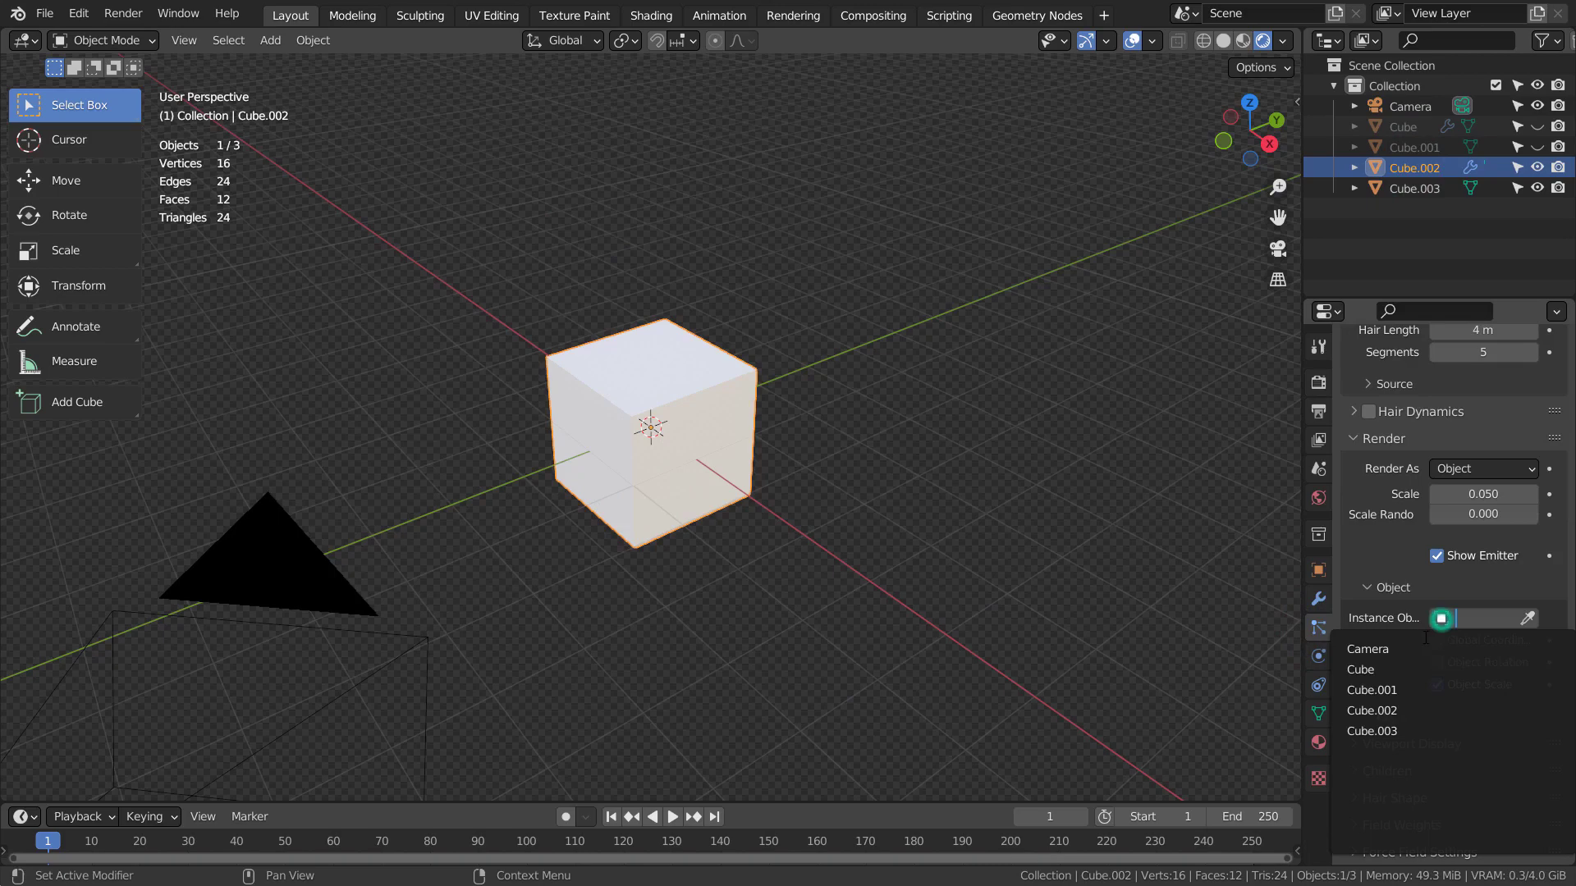
left_click(1404, 722)
scroll(785, 334, "up", 7)
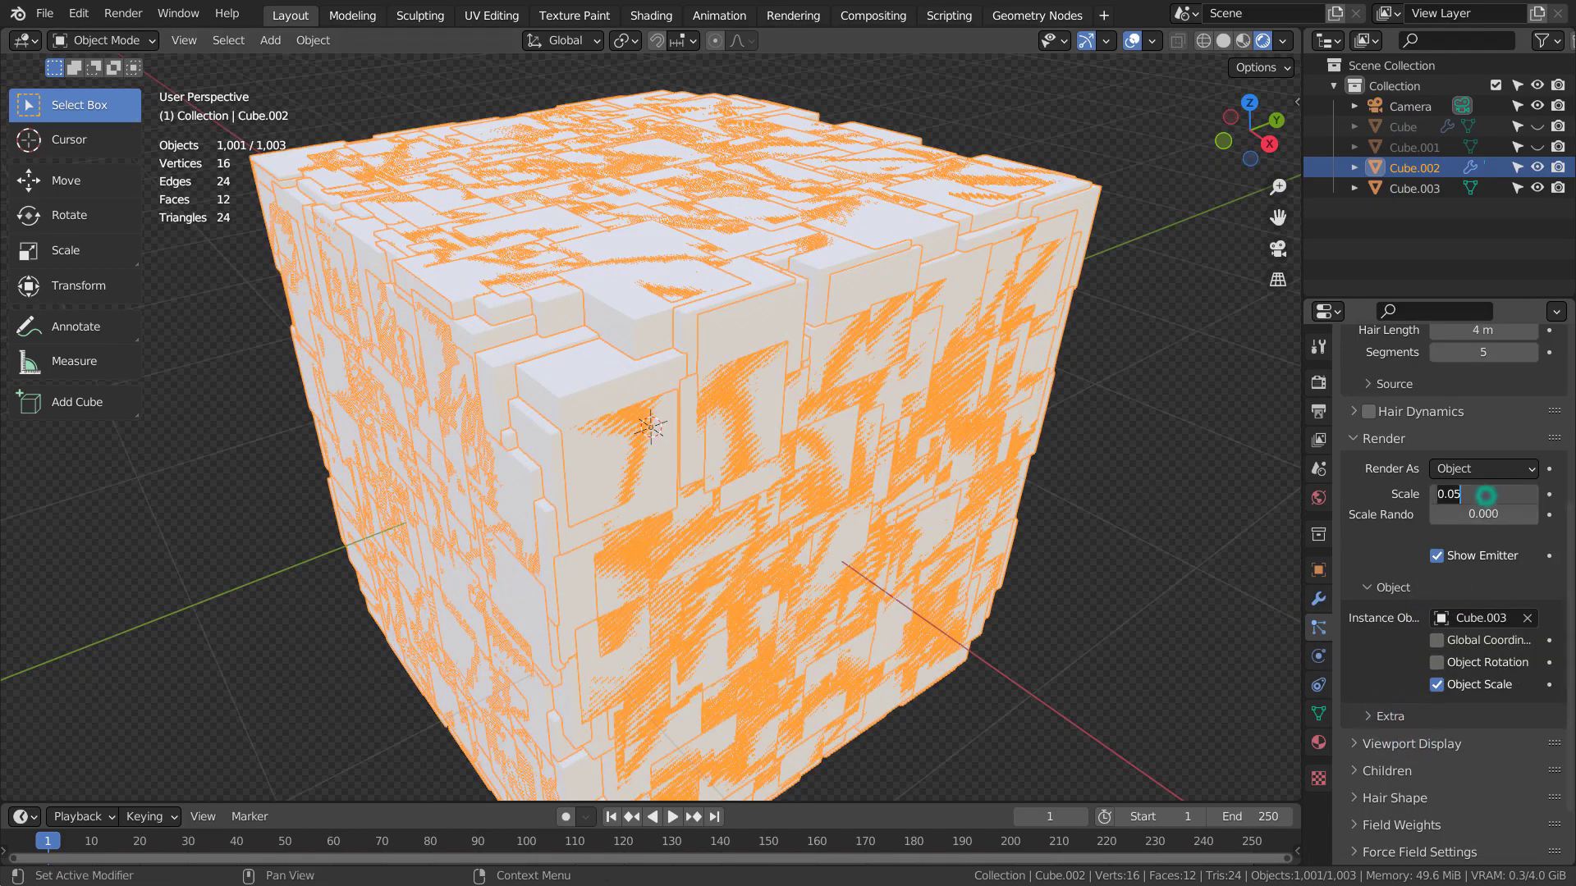
key("BackSpace")
type("1")
key("Return")
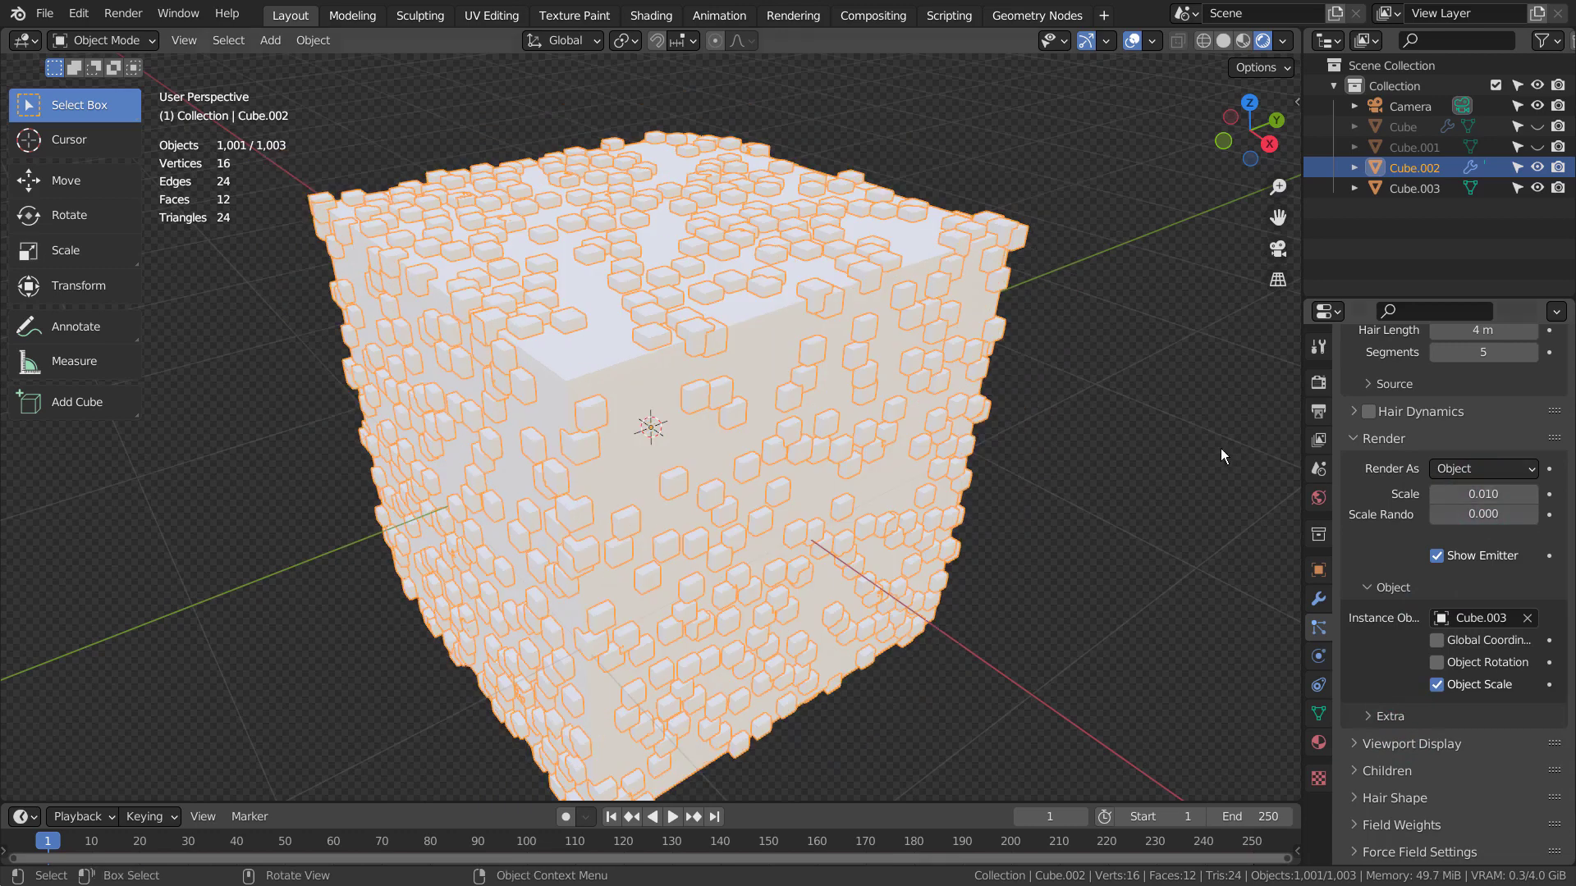
left_click(1188, 444)
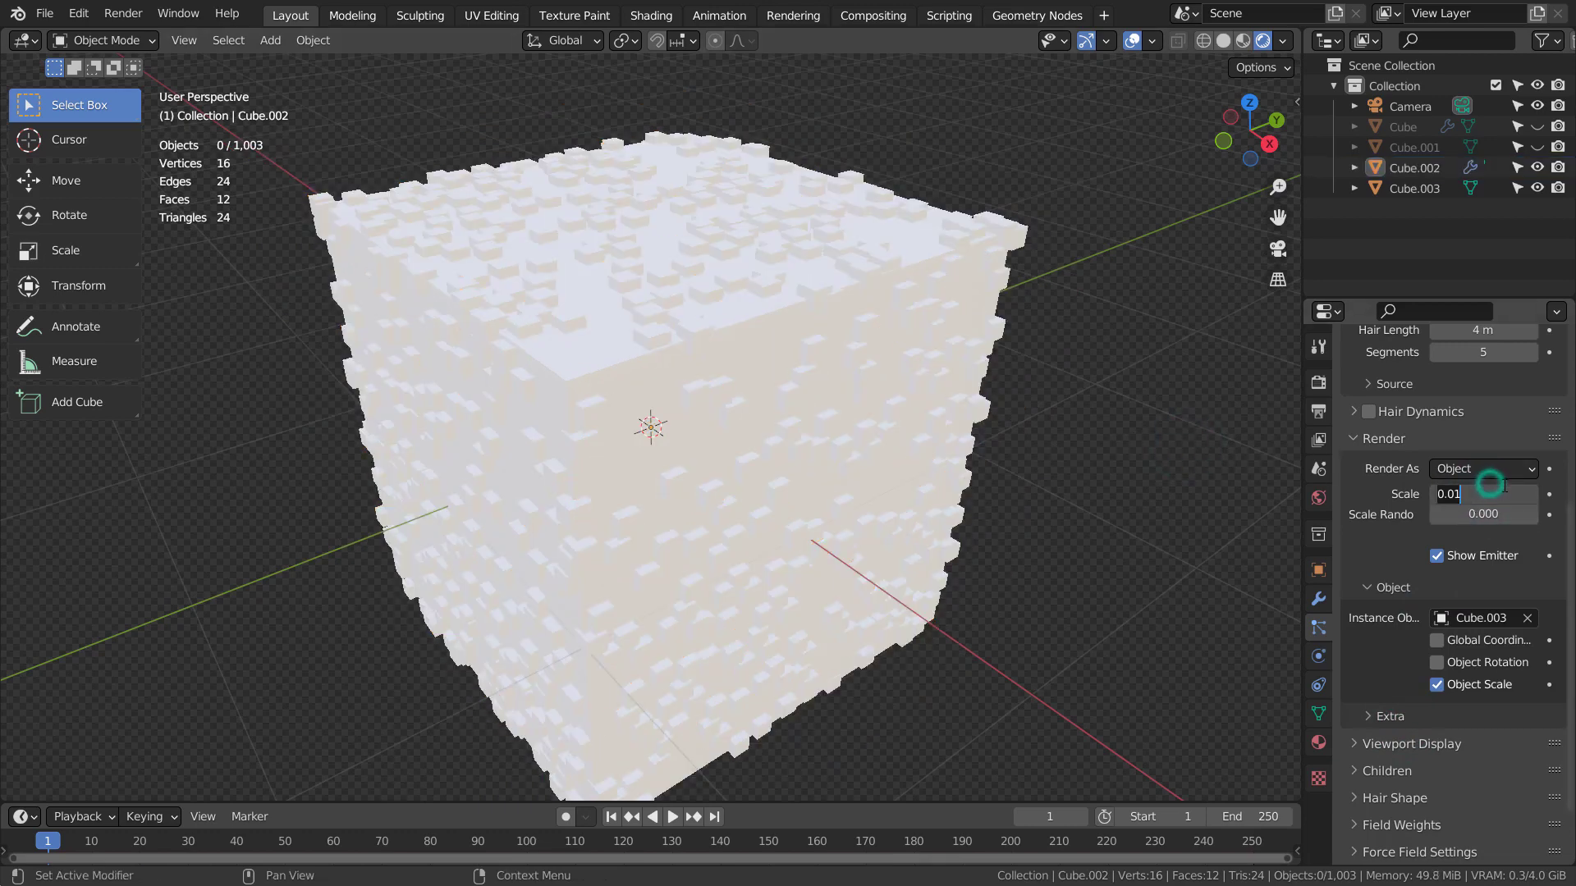
key("Return")
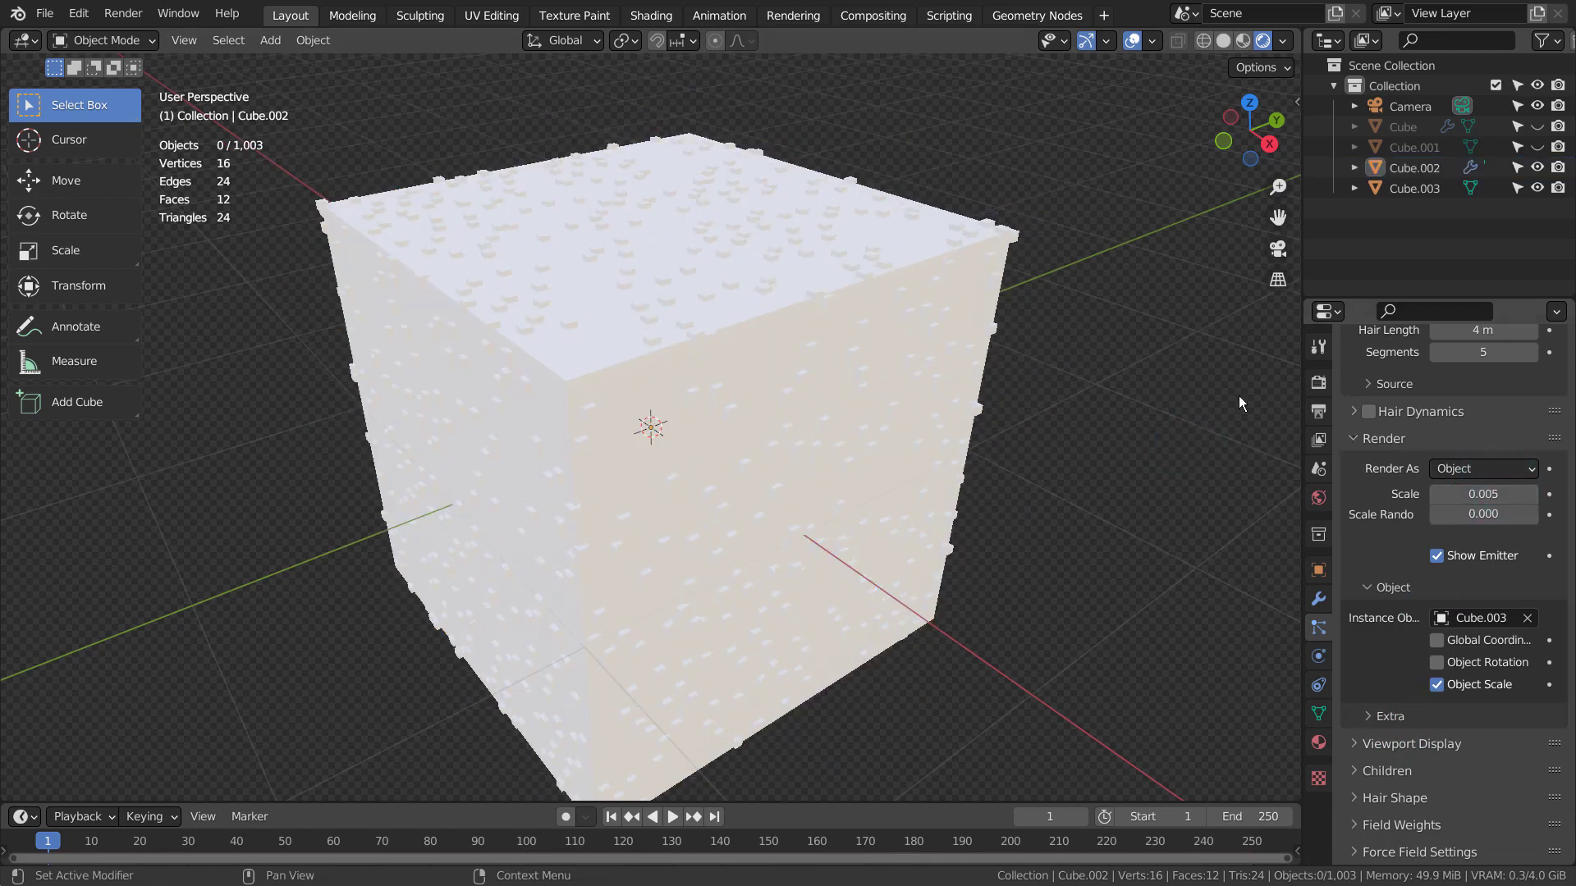
middle_click_drag(978, 323, 943, 395)
Step: Delete the leftover Cube.002 and Cube.003
left_click_drag(834, 180, 1032, 461)
key("x")
left_click(1032, 466)
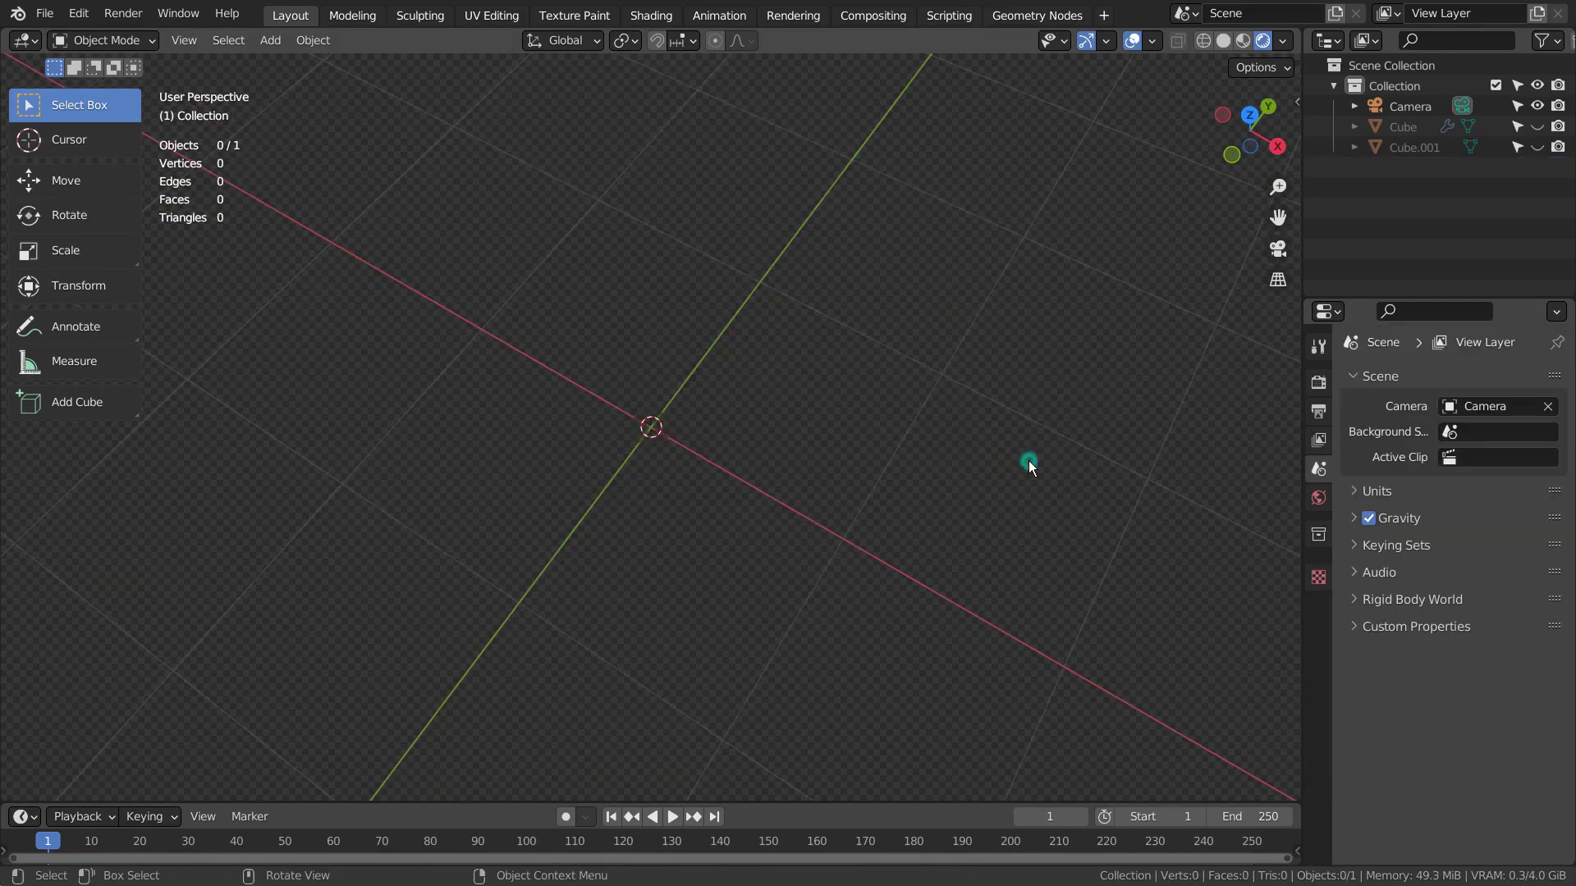
Step: Unhide Cube and Cube.001 and frame the glowing particle-studded cube
left_click(1538, 126)
left_click(1538, 146)
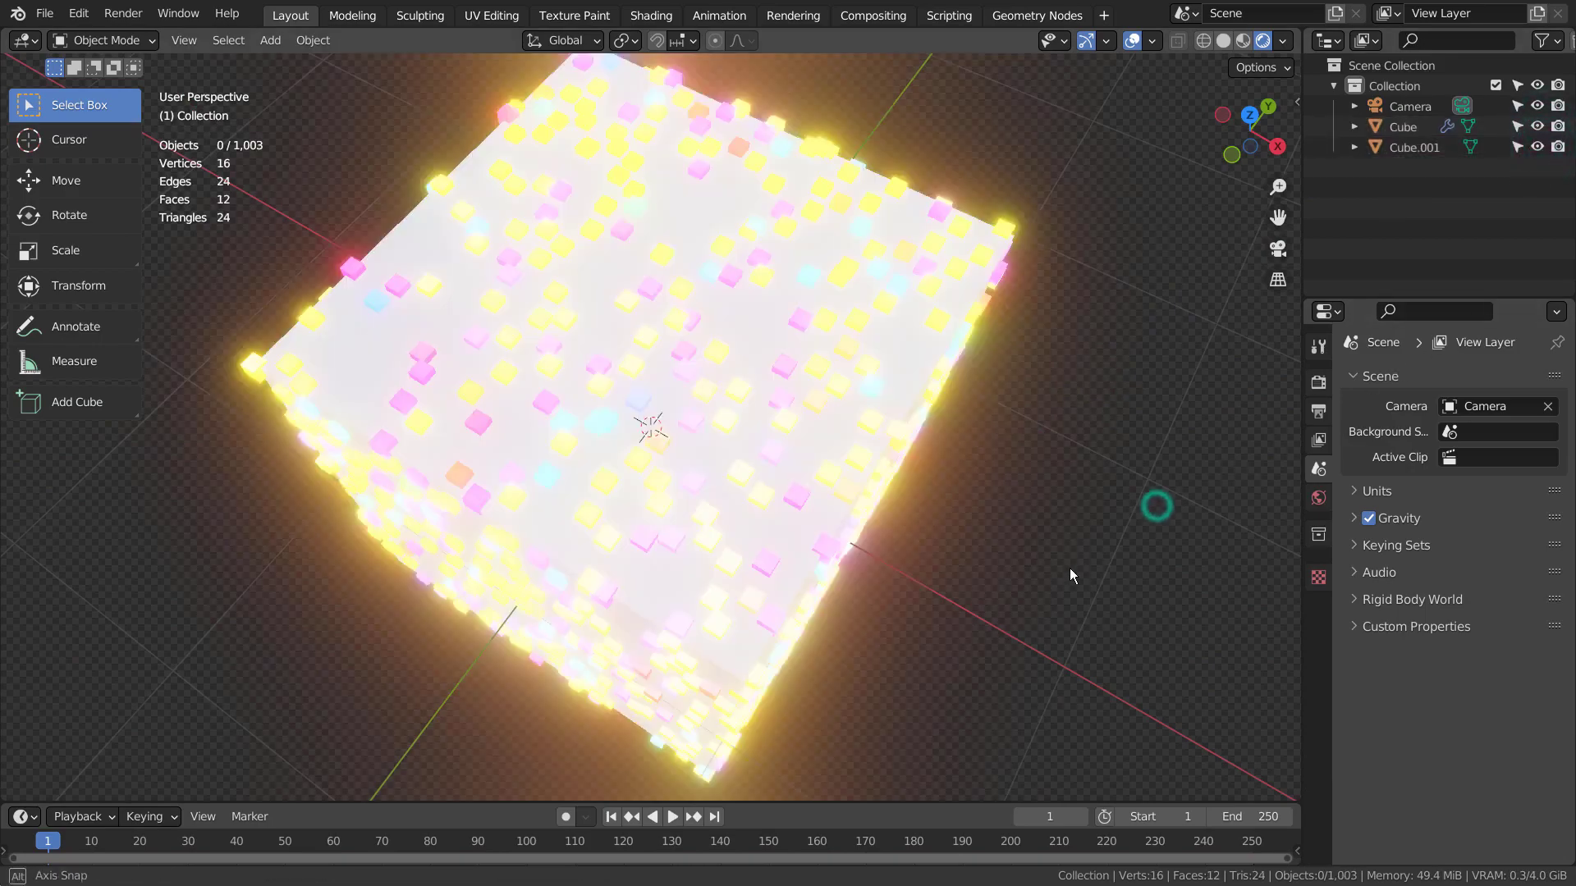
middle_click_drag(1070, 568, 952, 527)
scroll(1076, 455, "down", 4)
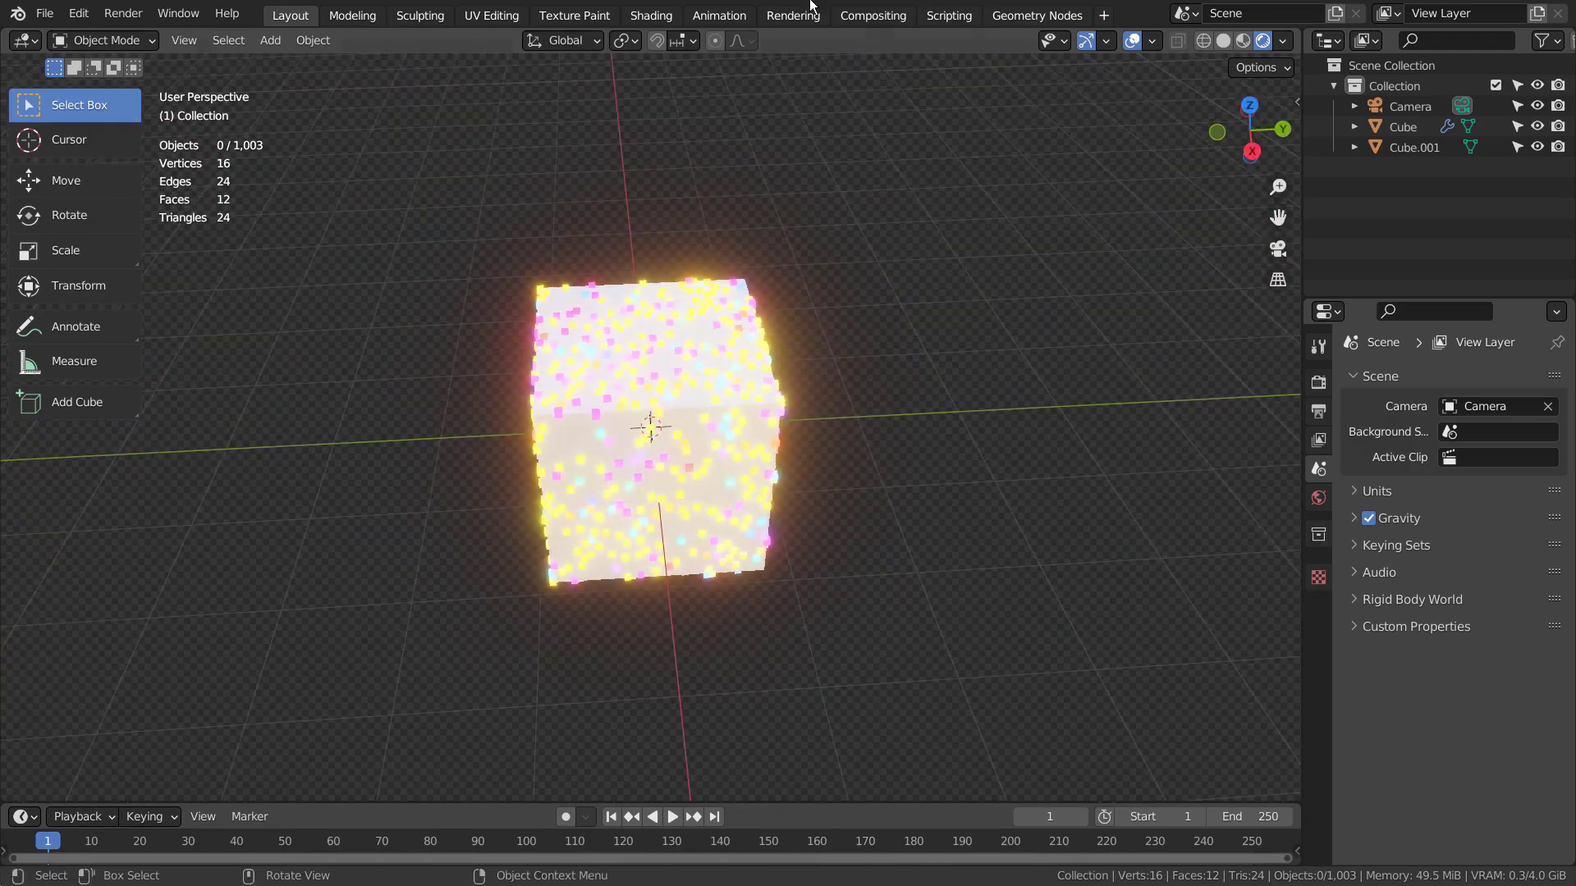
Step: In the Shading workspace, select Cube.001 and maximize its material node editor
left_click(649, 378)
left_click(651, 15)
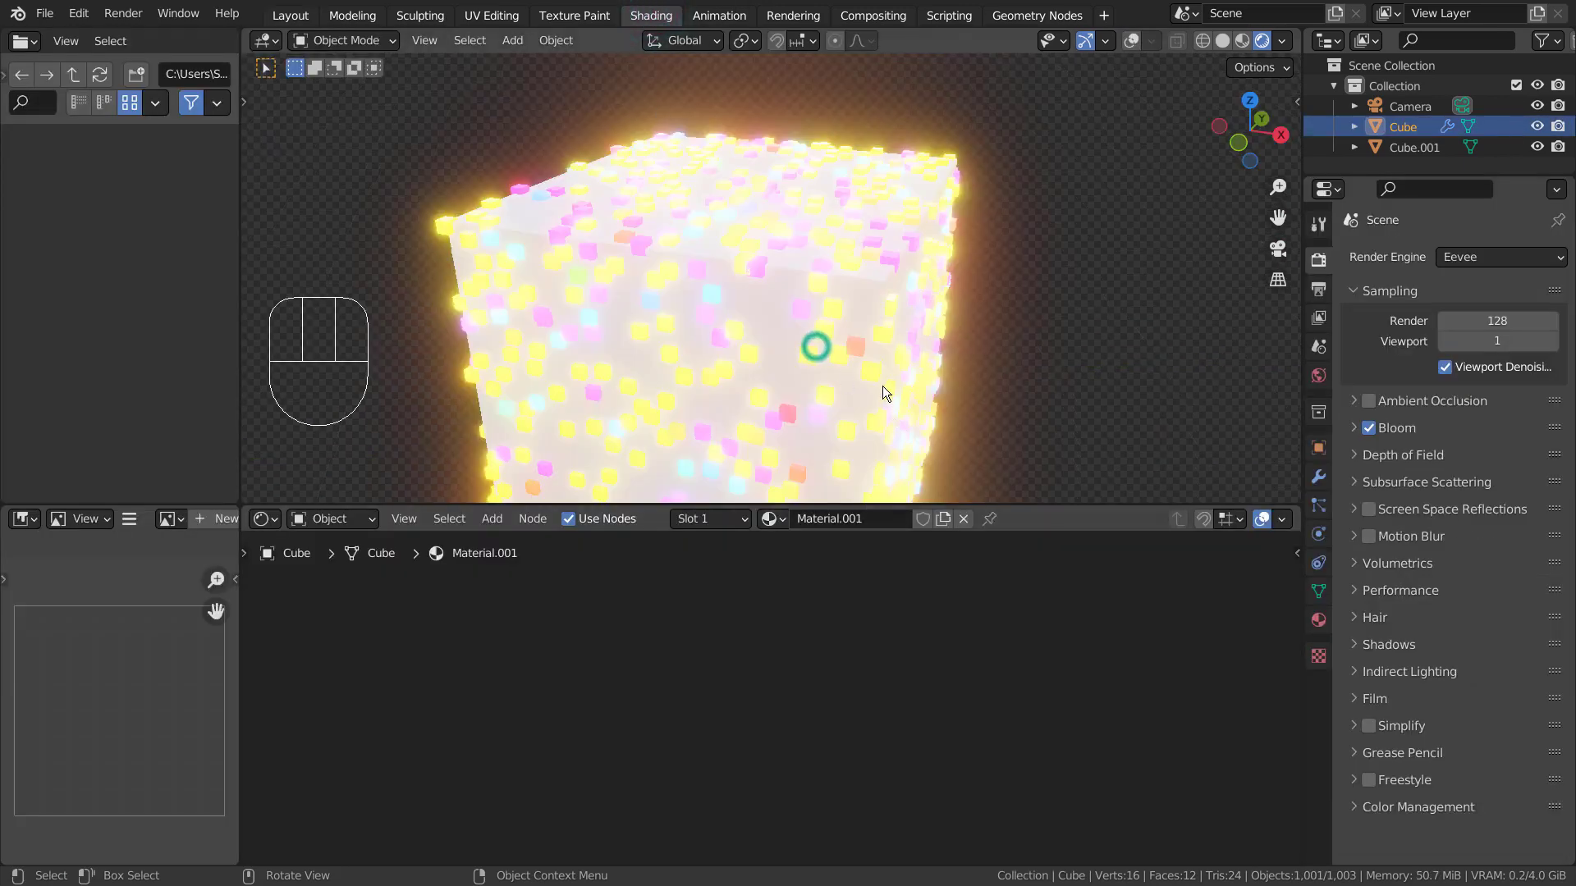
scroll(889, 361, "down", 5)
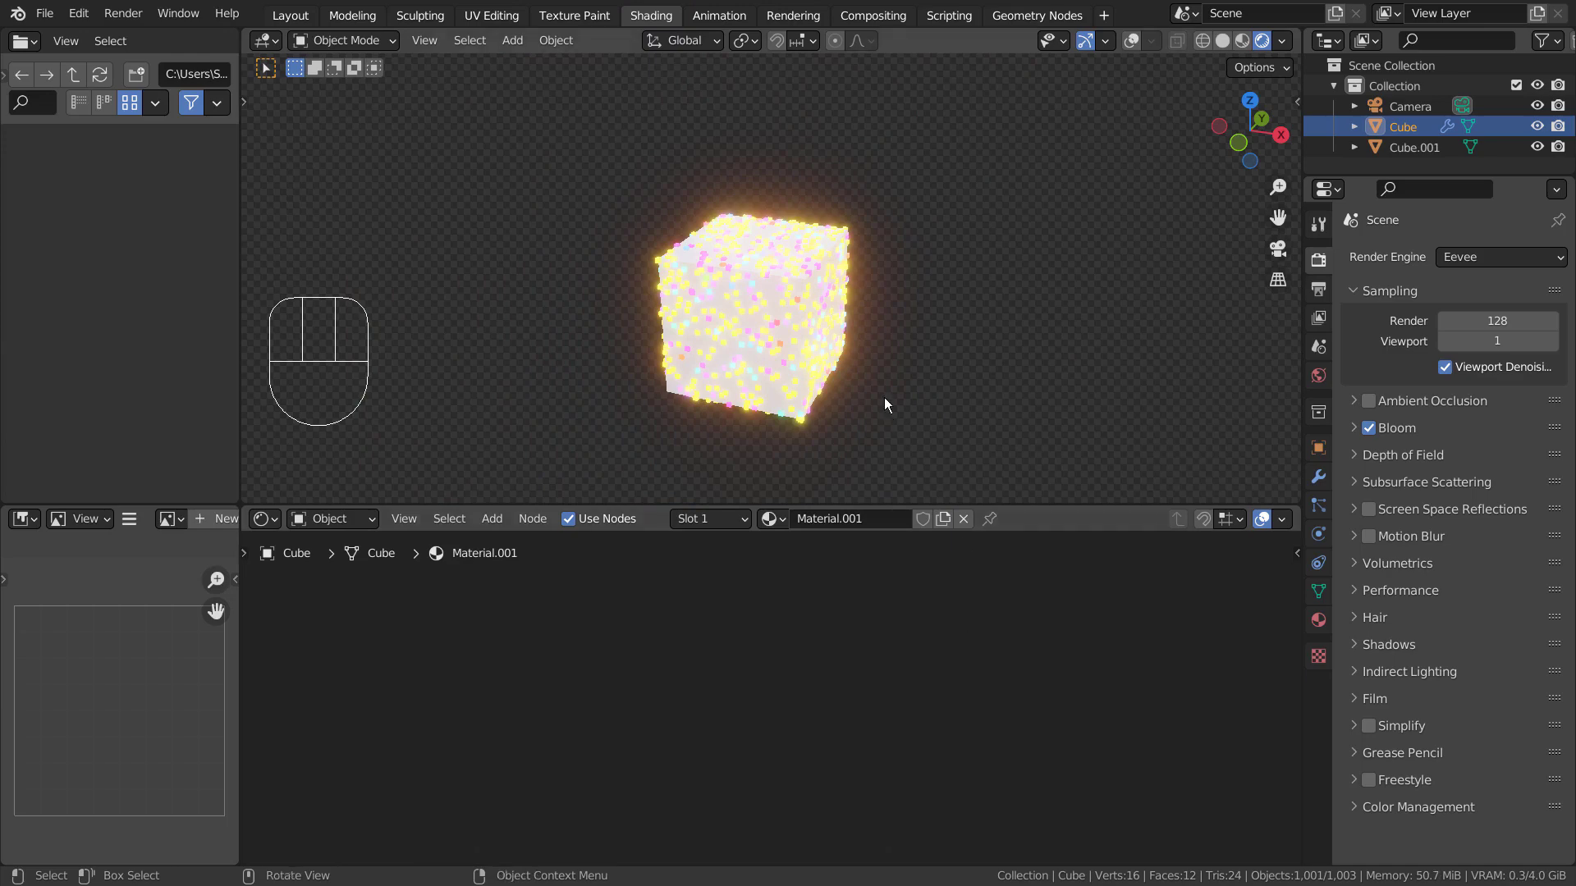
left_click(1411, 145)
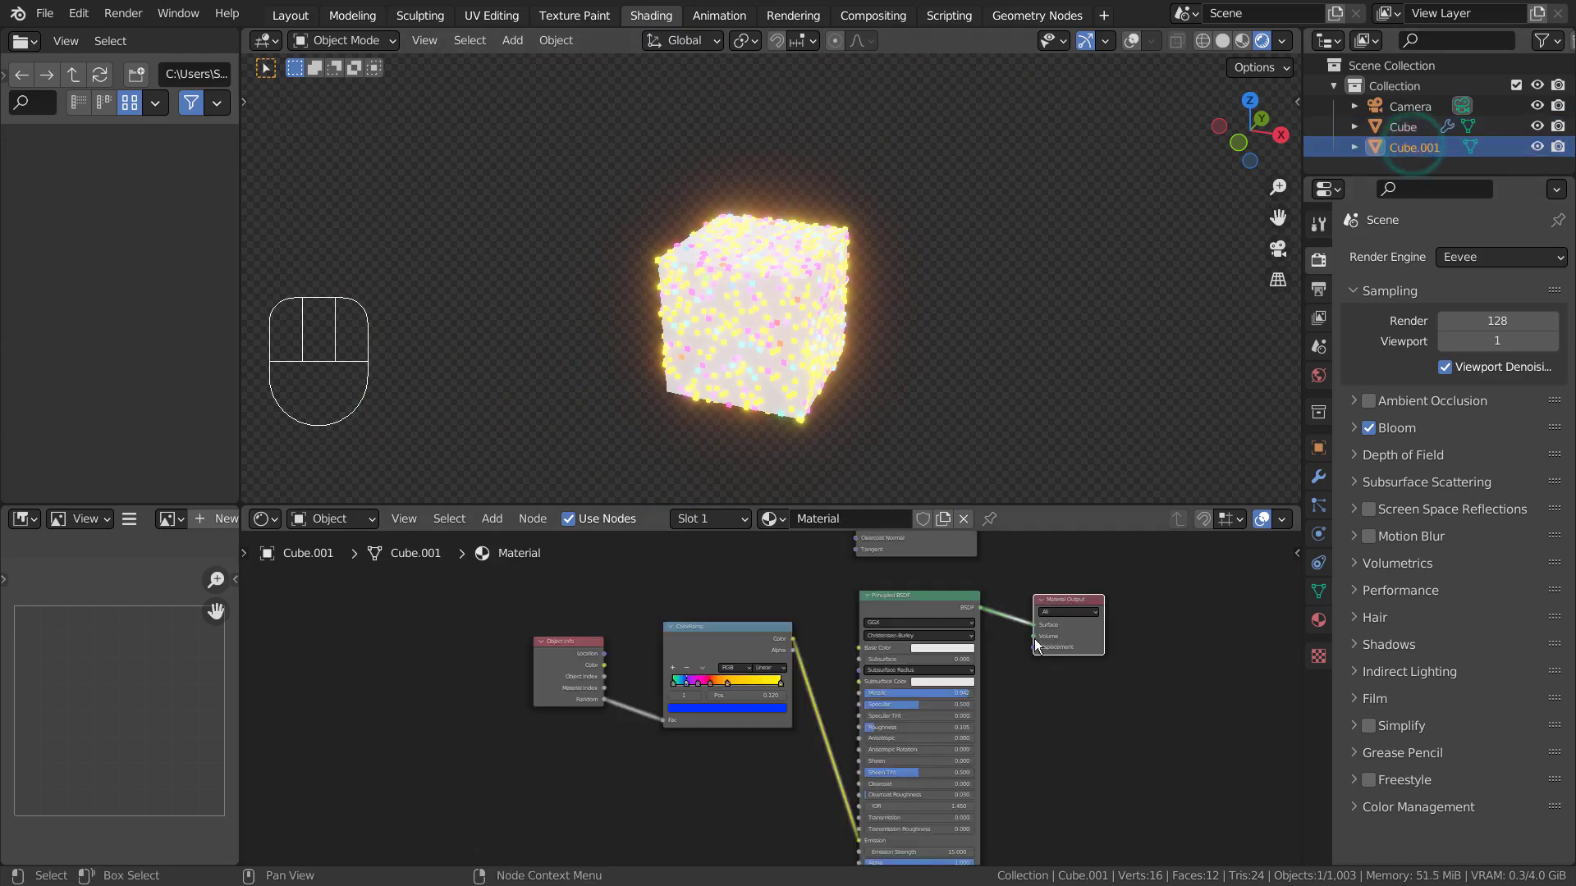
middle_click_drag(1100, 681, 1028, 624, "shift")
key("ctrl+space")
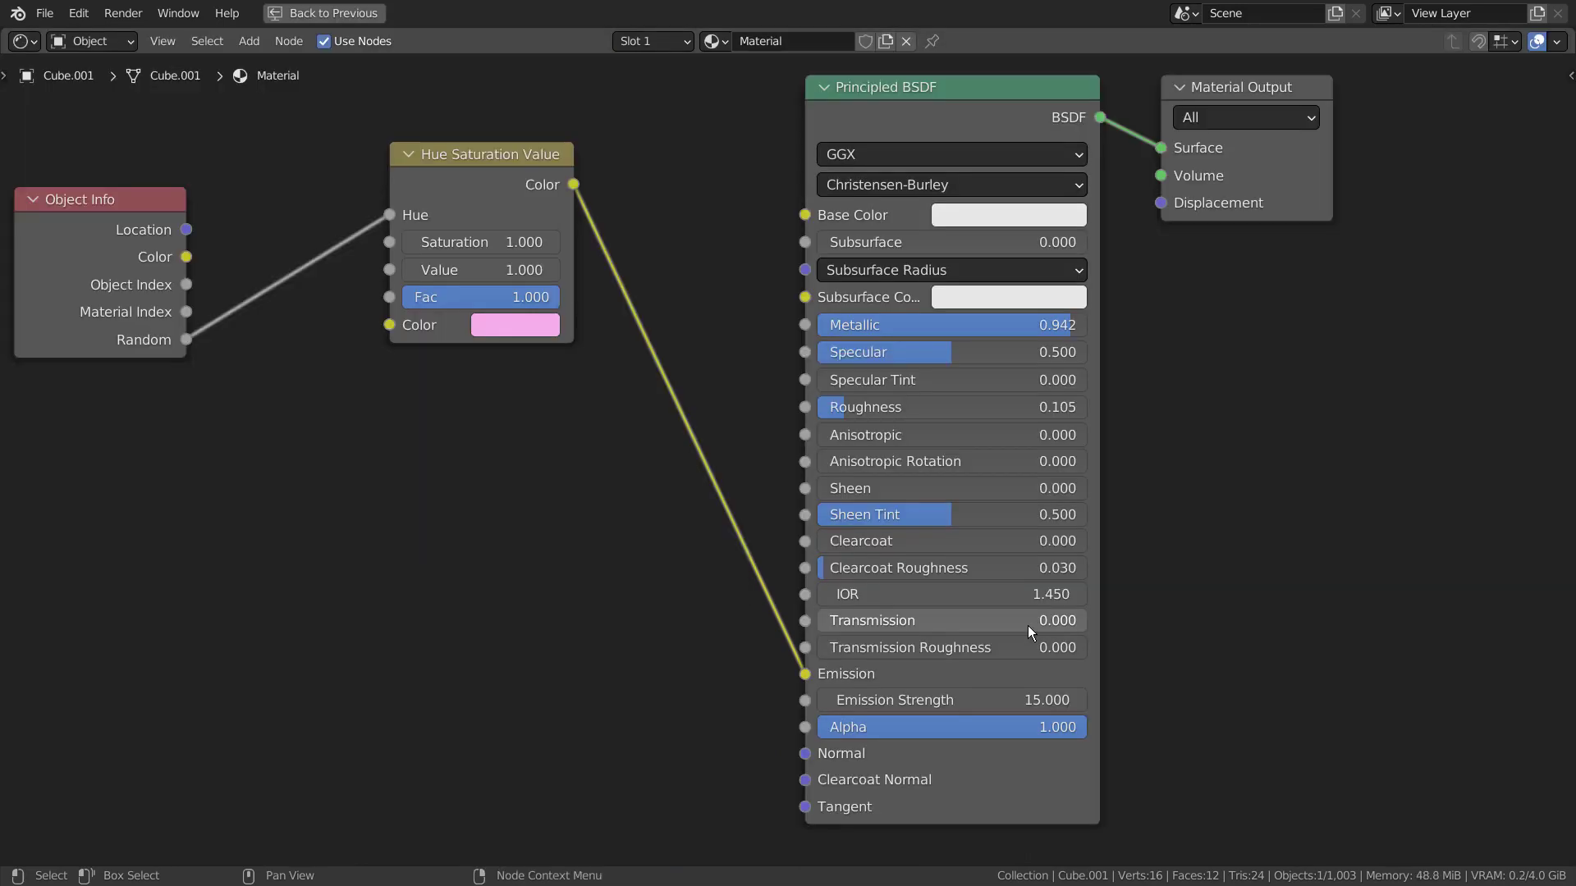
Step: Place the Object Info node beside Hue Saturation Value at the top, then restore the layout
left_click_drag(508, 158, 638, 599)
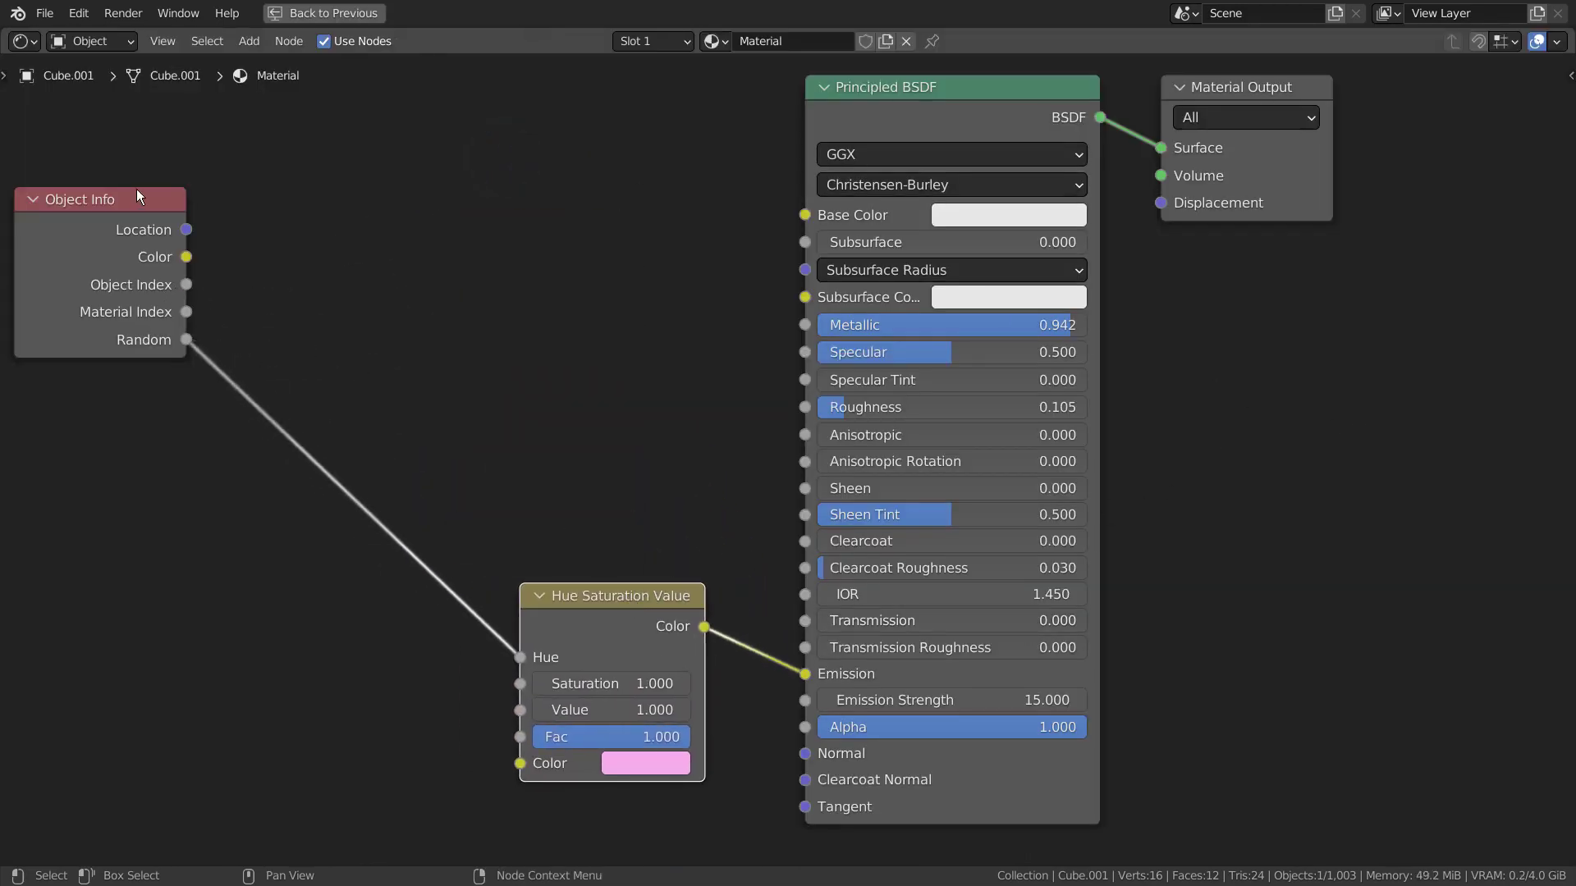
left_click_drag(137, 195, 378, 589)
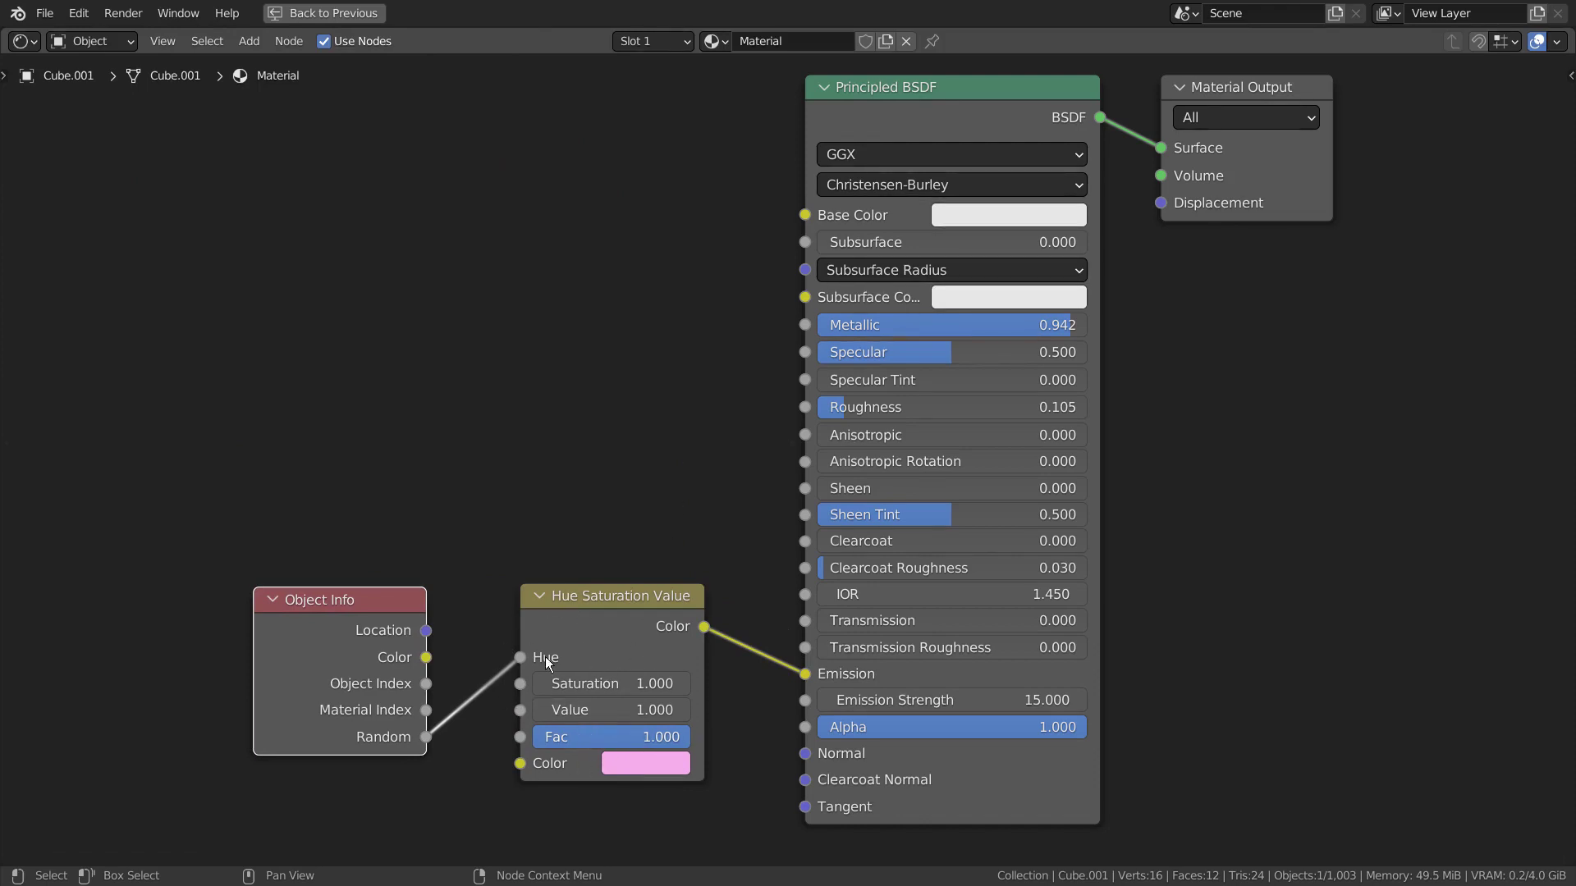
left_click_drag(604, 593, 613, 201)
left_click_drag(353, 603, 355, 224)
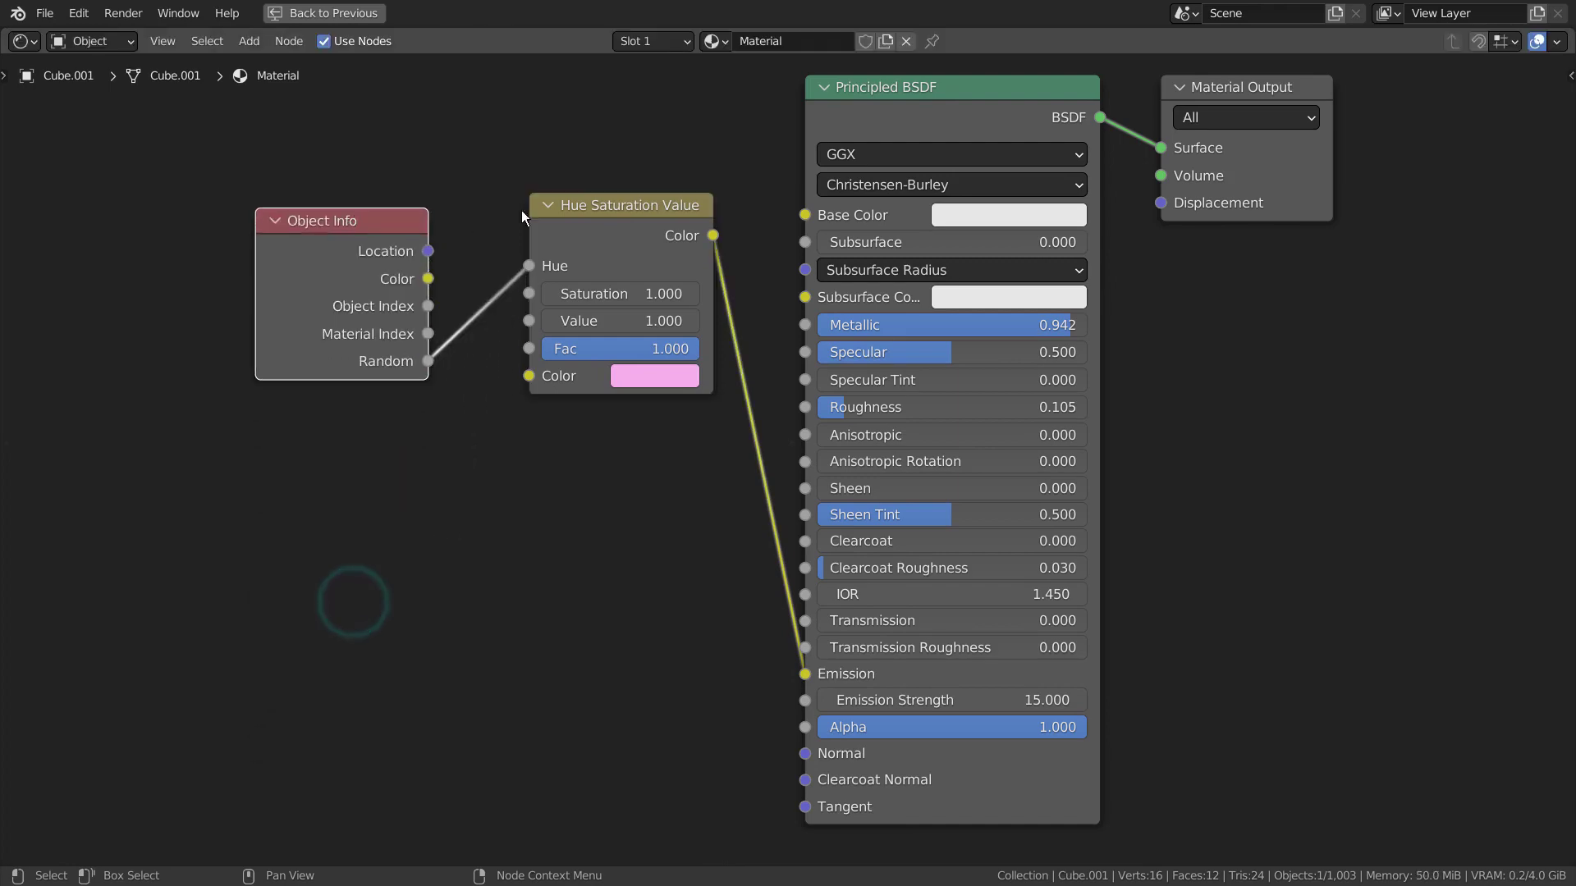
left_click_drag(647, 206, 606, 225)
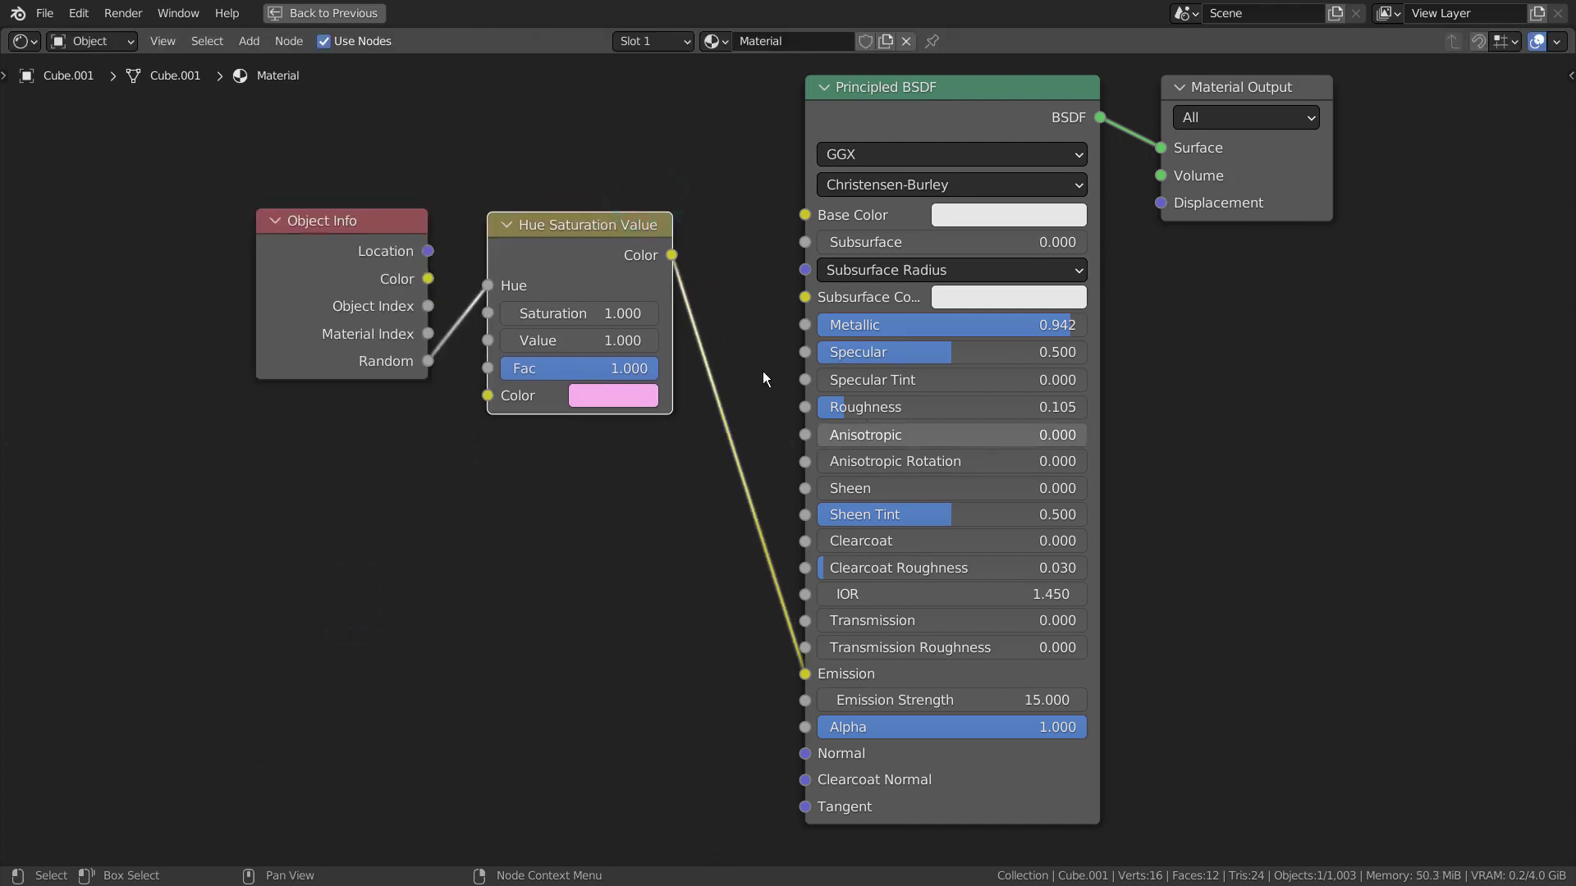
key("ctrl+space")
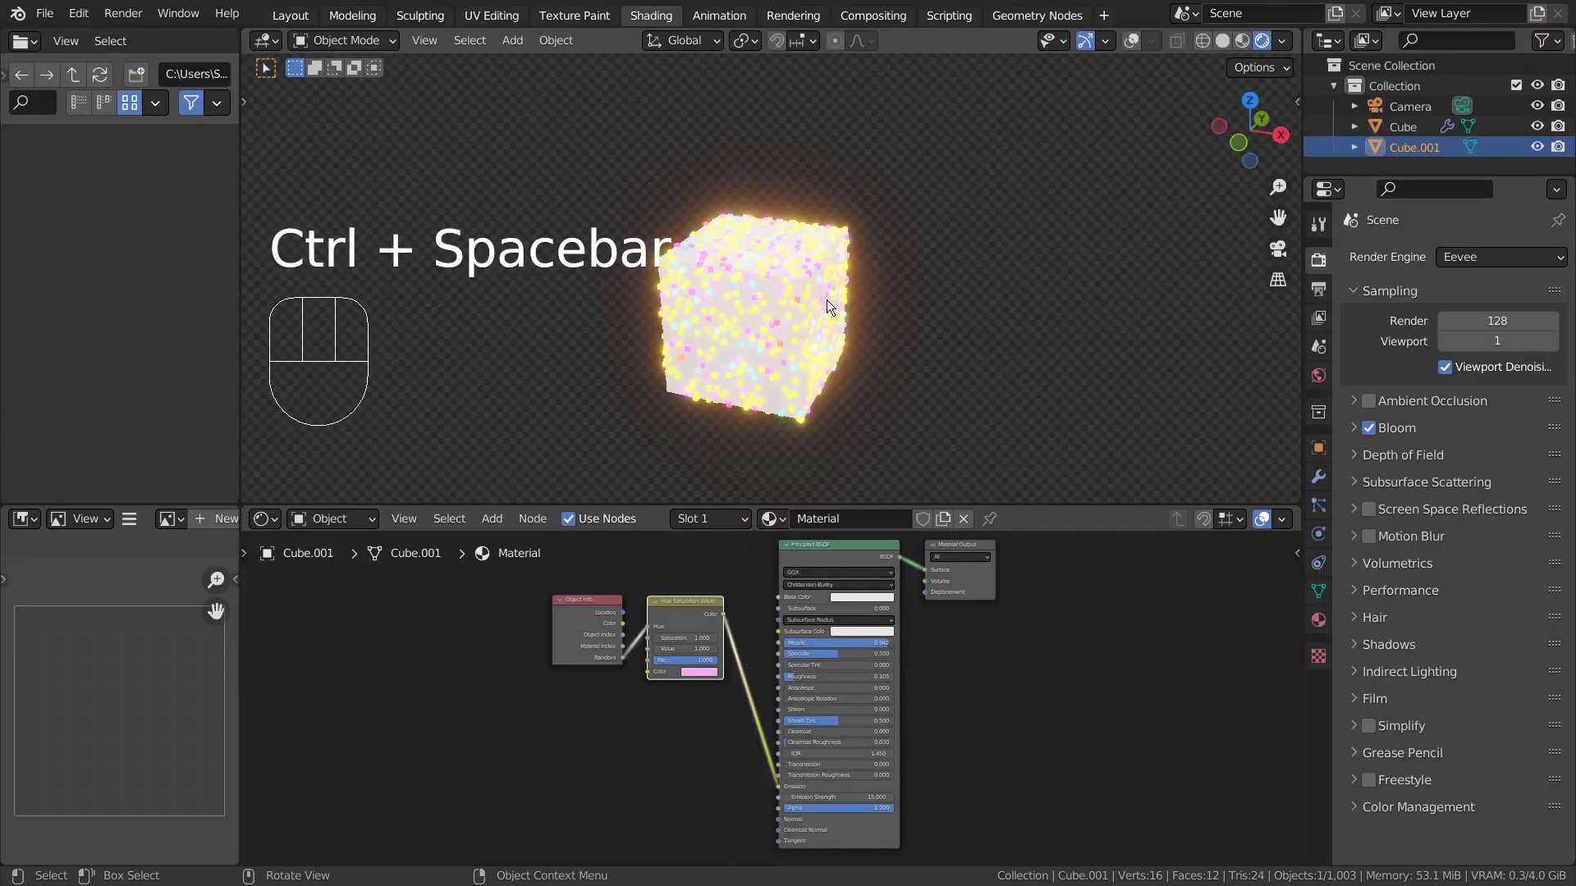
Step: Select the Material Output node and orbit around the glowing cube
scroll(825, 298, "up", 5)
left_click(981, 572)
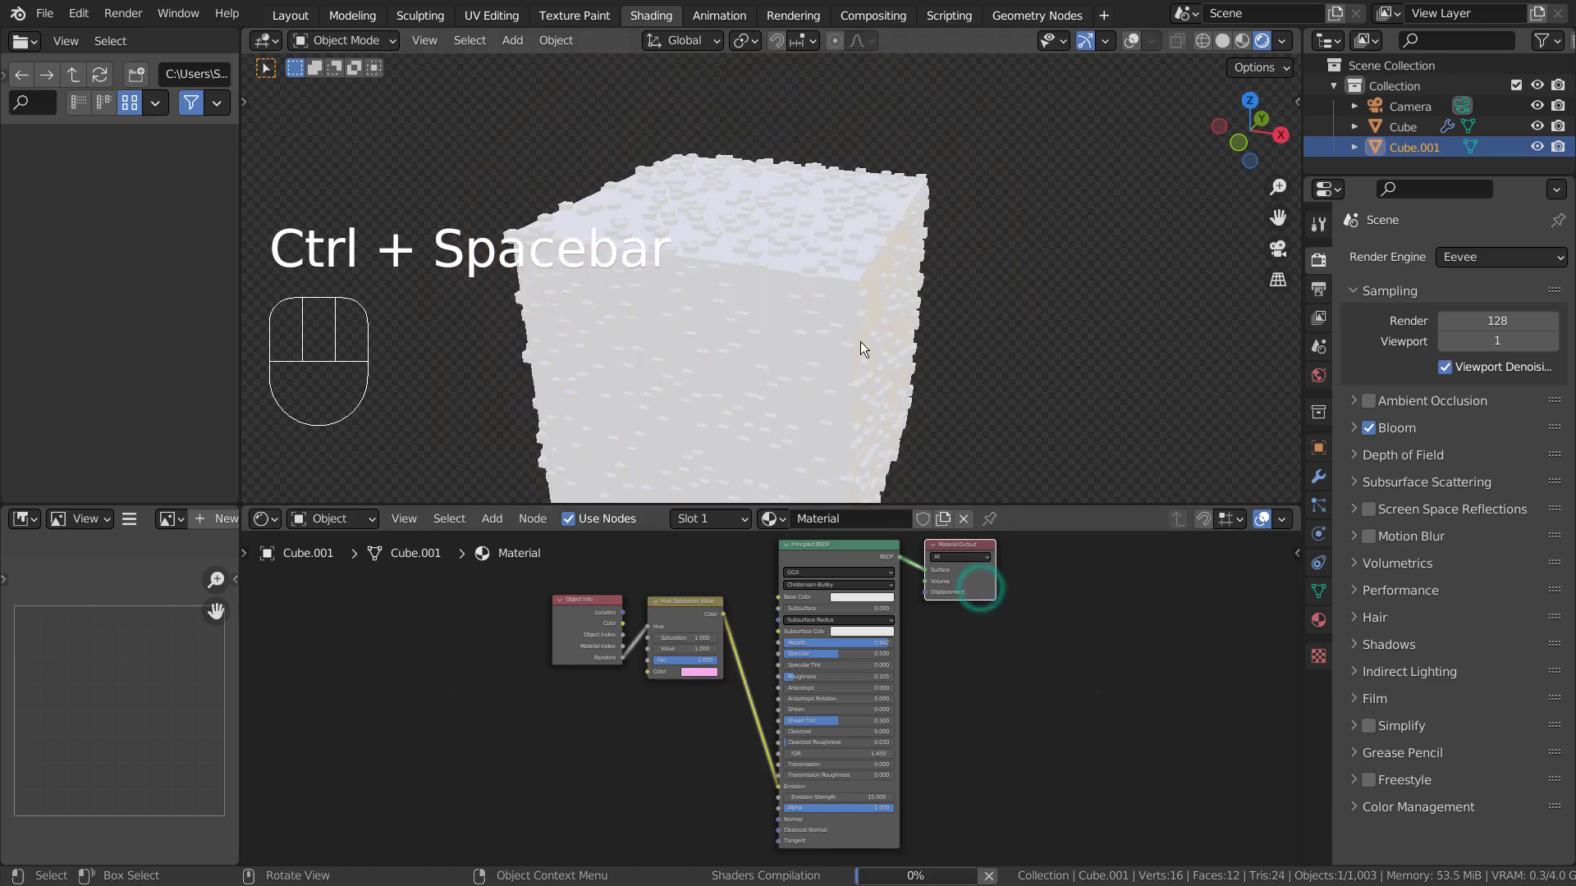
scroll(1057, 411, "up", 5)
middle_click_drag(1058, 410, 1023, 426)
Step: Set Hue Saturation Value's Saturation to 2.000, Value to 0.170, and tint its Color blue
scroll(643, 605, "up", 4)
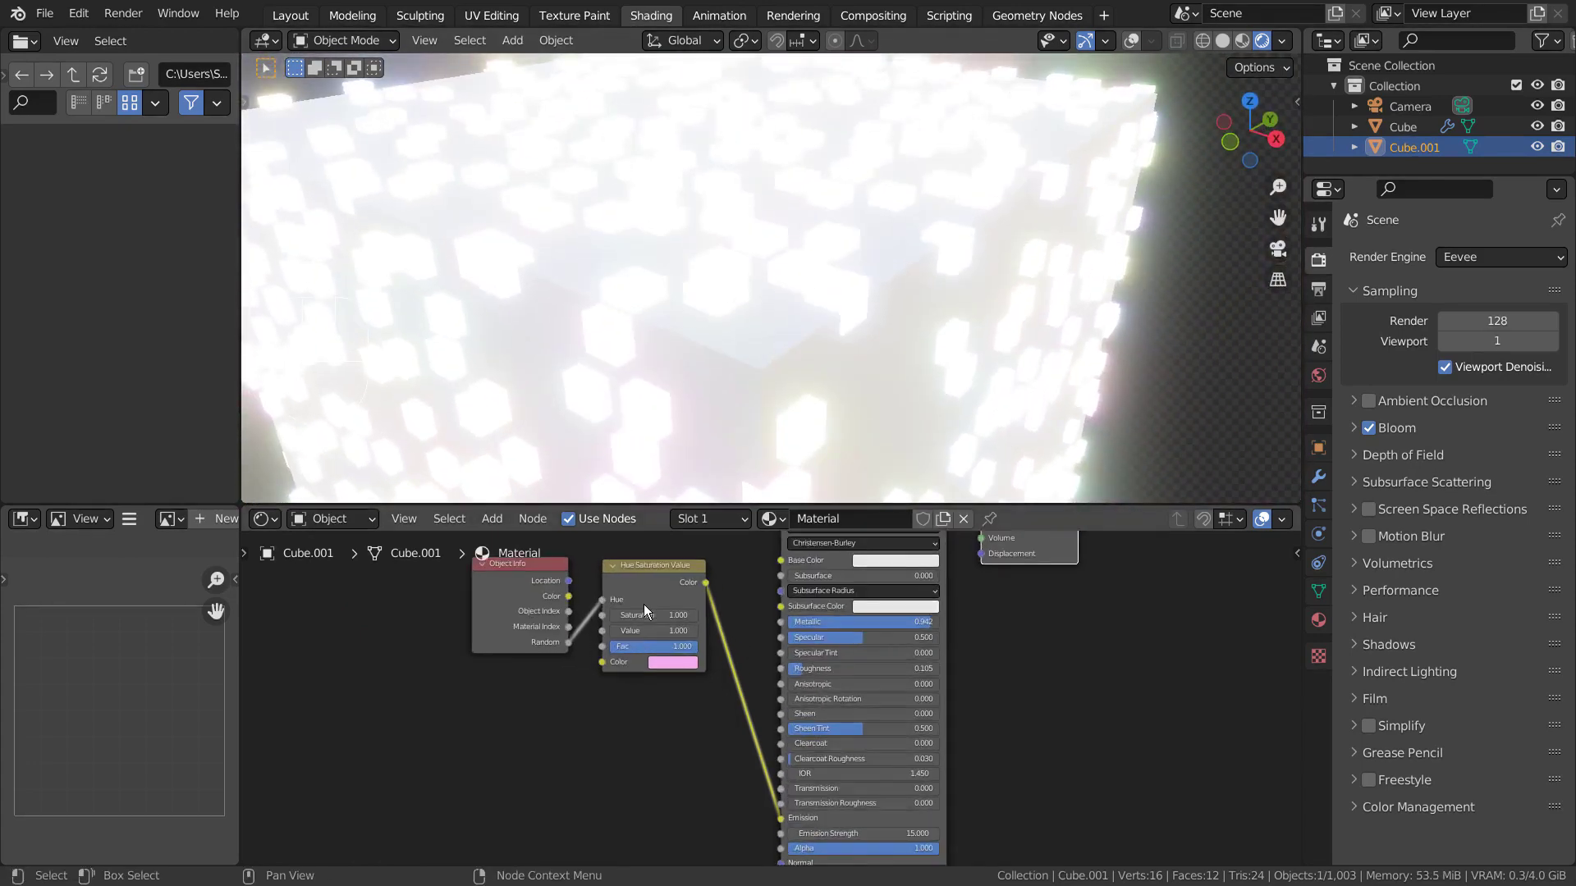
middle_click_drag(648, 602, 750, 786)
scroll(750, 786, "down", 4, "shift")
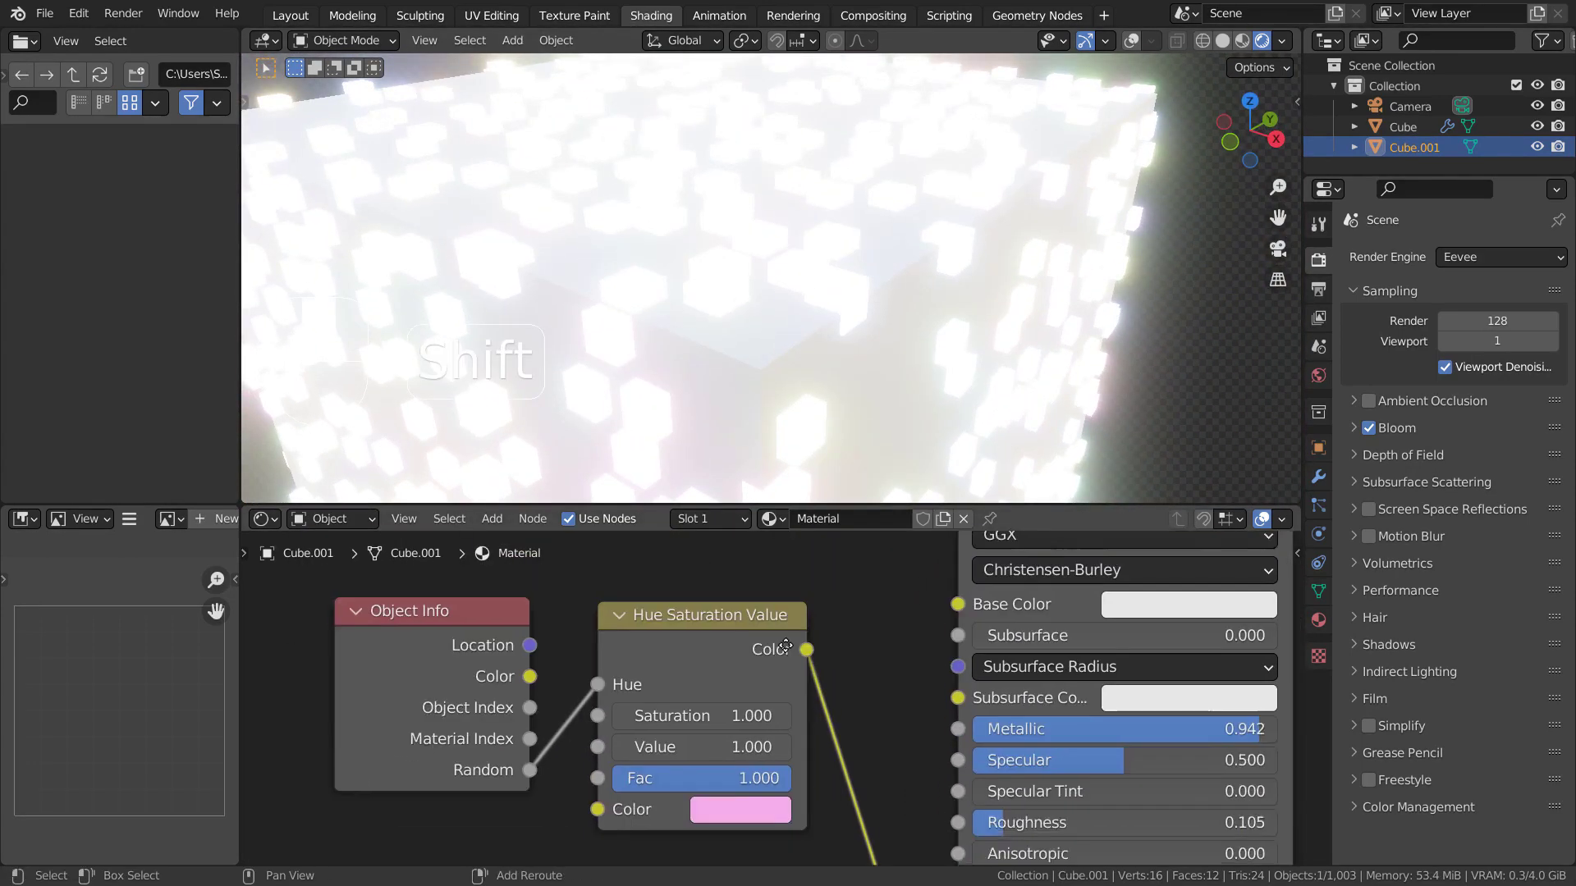
left_click_drag(735, 690, 713, 689)
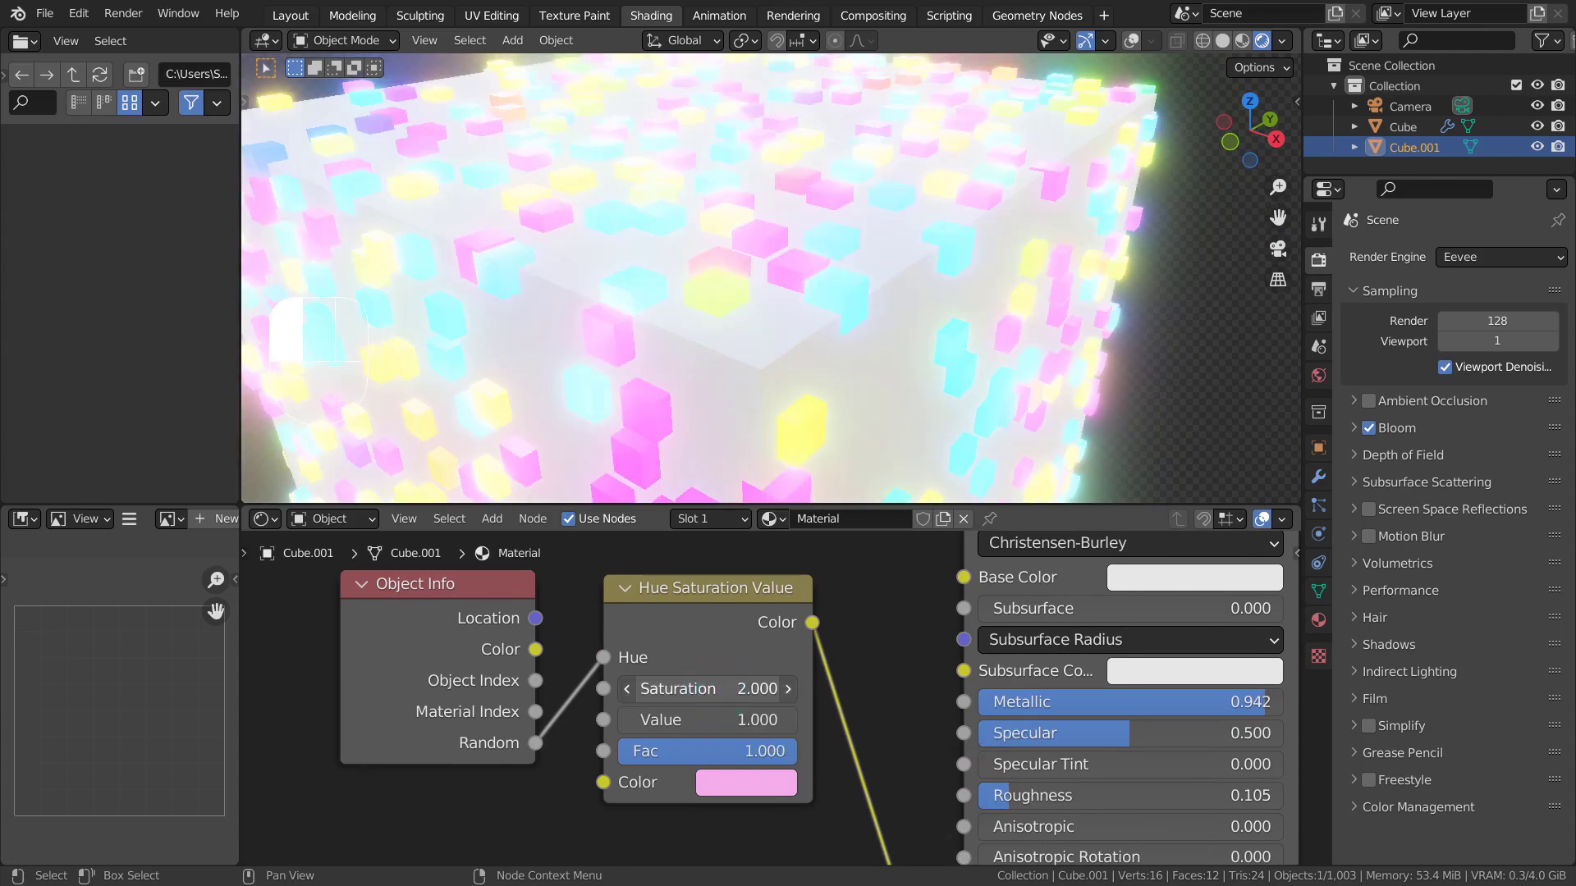
left_click_drag(712, 689, 730, 751, "shift")
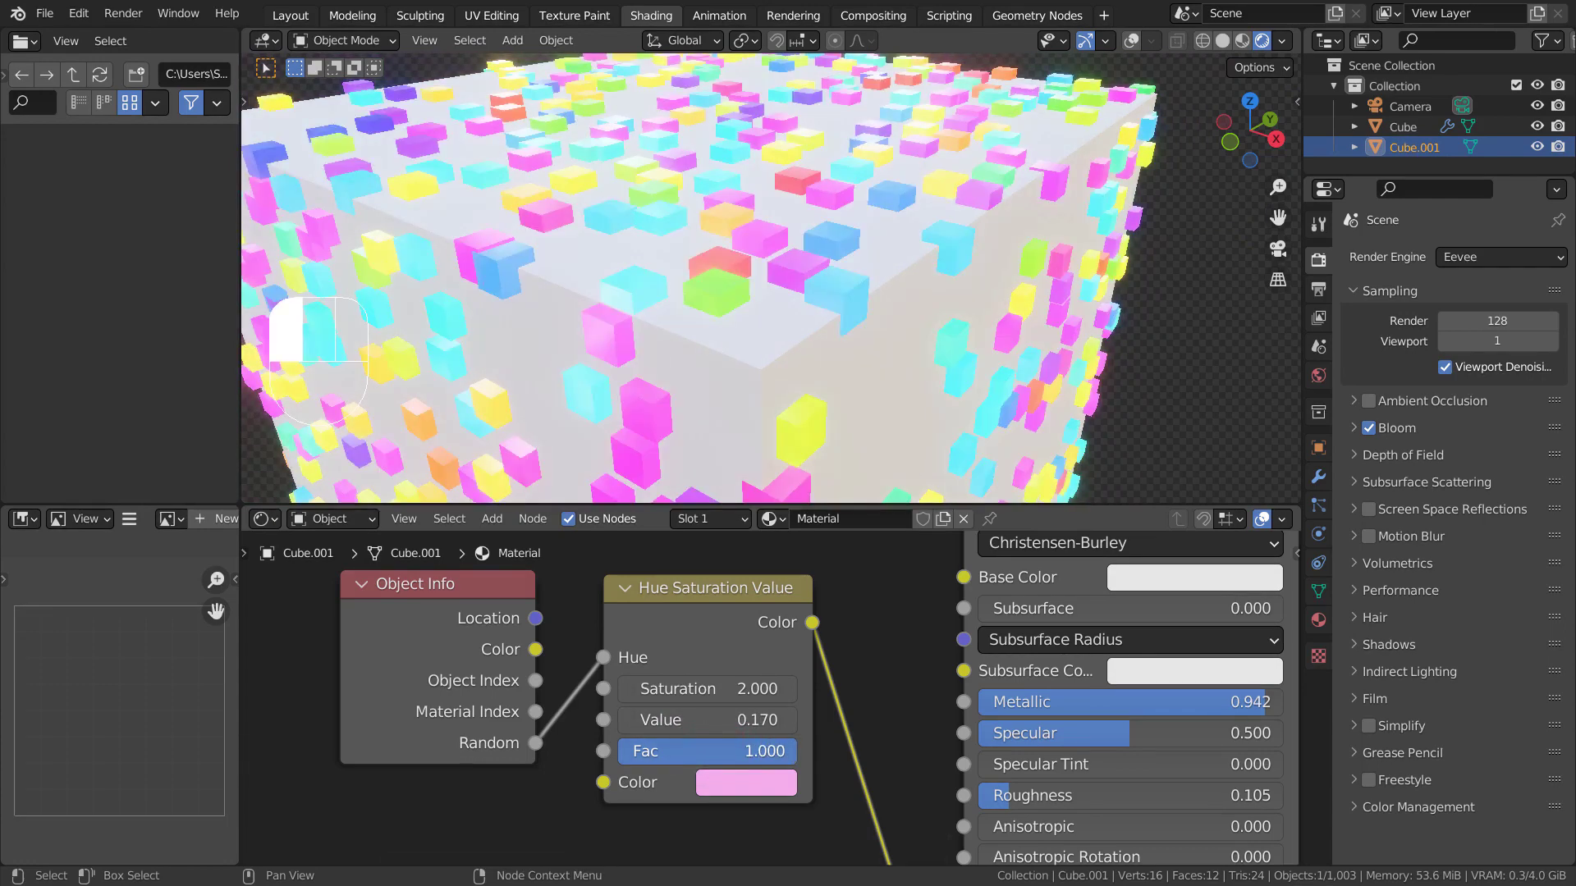
left_click(792, 783)
mouse_move(781, 503)
left_mouse_down()
mouse_move(811, 539)
mouse_move(870, 534)
mouse_move(908, 487)
mouse_move(813, 414)
mouse_move(710, 490)
mouse_move(739, 545)
mouse_move(901, 540)
left_mouse_up()
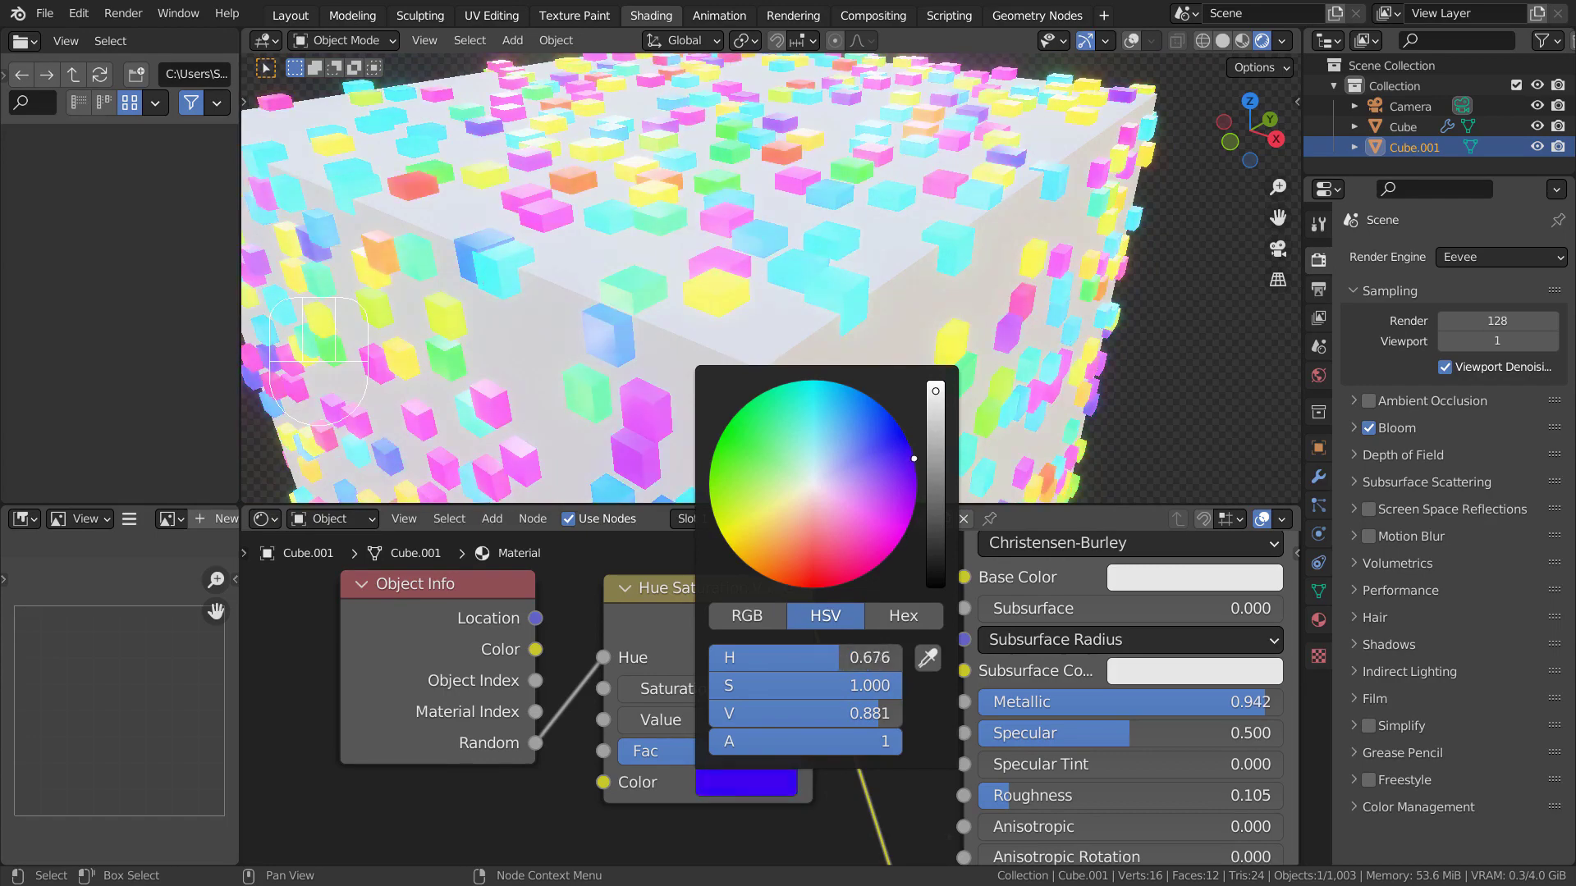
Step: Shift the HSV node's Color to hot pink (H 0.949, S 0.819) and orbit to inspect
mouse_move(914, 458)
left_mouse_down()
mouse_move(815, 410)
mouse_move(748, 490)
mouse_move(874, 492)
left_mouse_up()
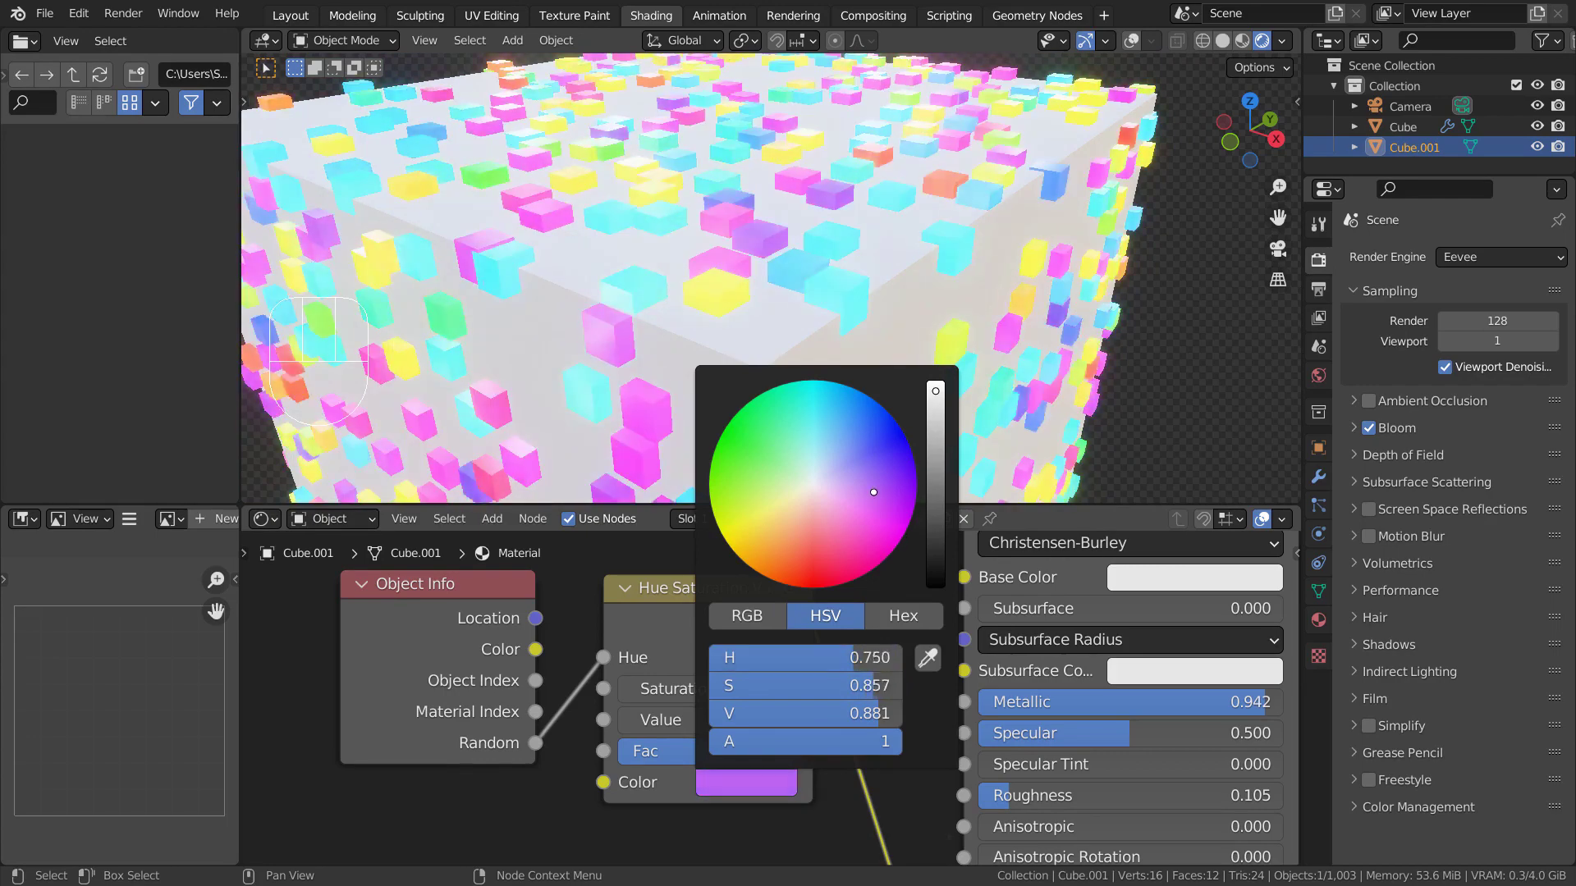
mouse_move(712, 457)
left_mouse_down()
mouse_move(749, 551)
mouse_move(874, 568)
mouse_move(844, 583)
mouse_move(736, 436)
mouse_move(834, 536)
left_mouse_up()
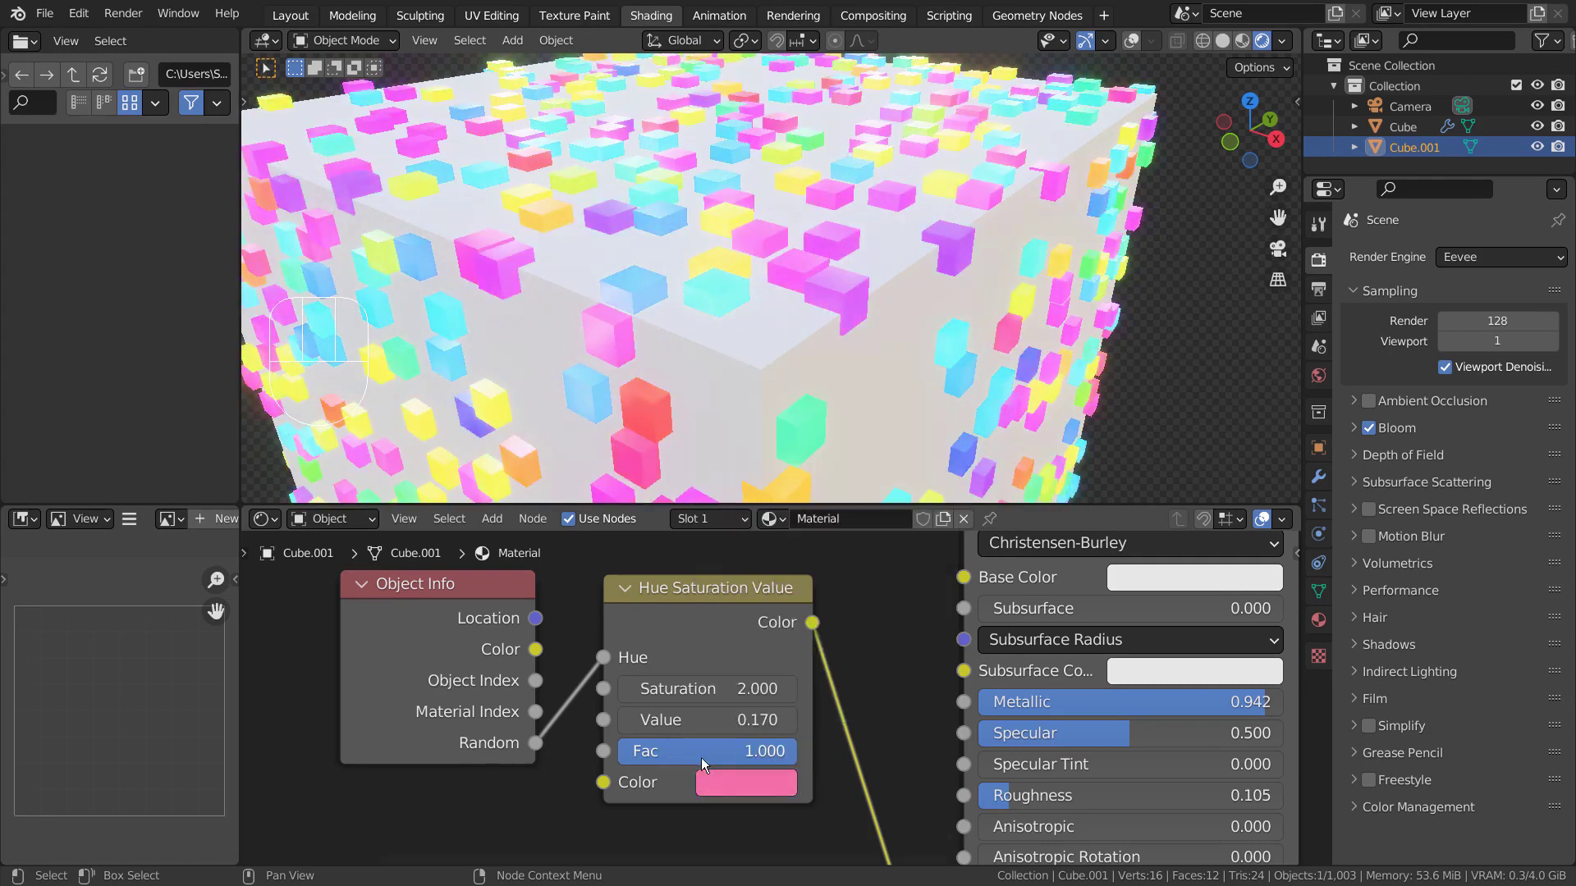
scroll(949, 337, "down", 4)
scroll(950, 336, "down", 2)
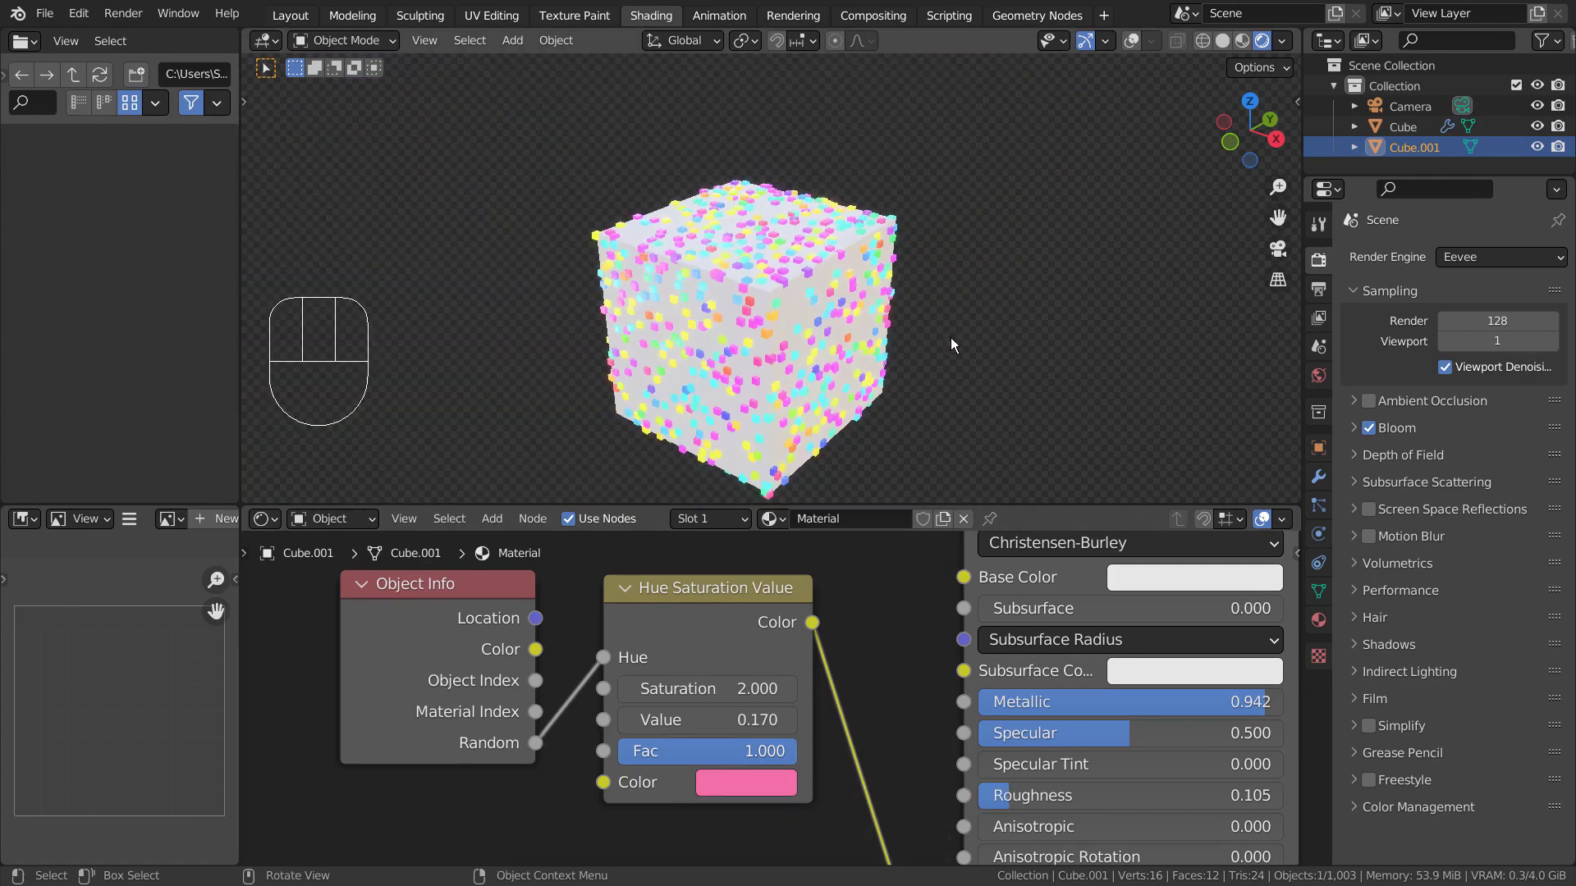
middle_click_drag(951, 337, 805, 369)
scroll(518, 800, "down", 3)
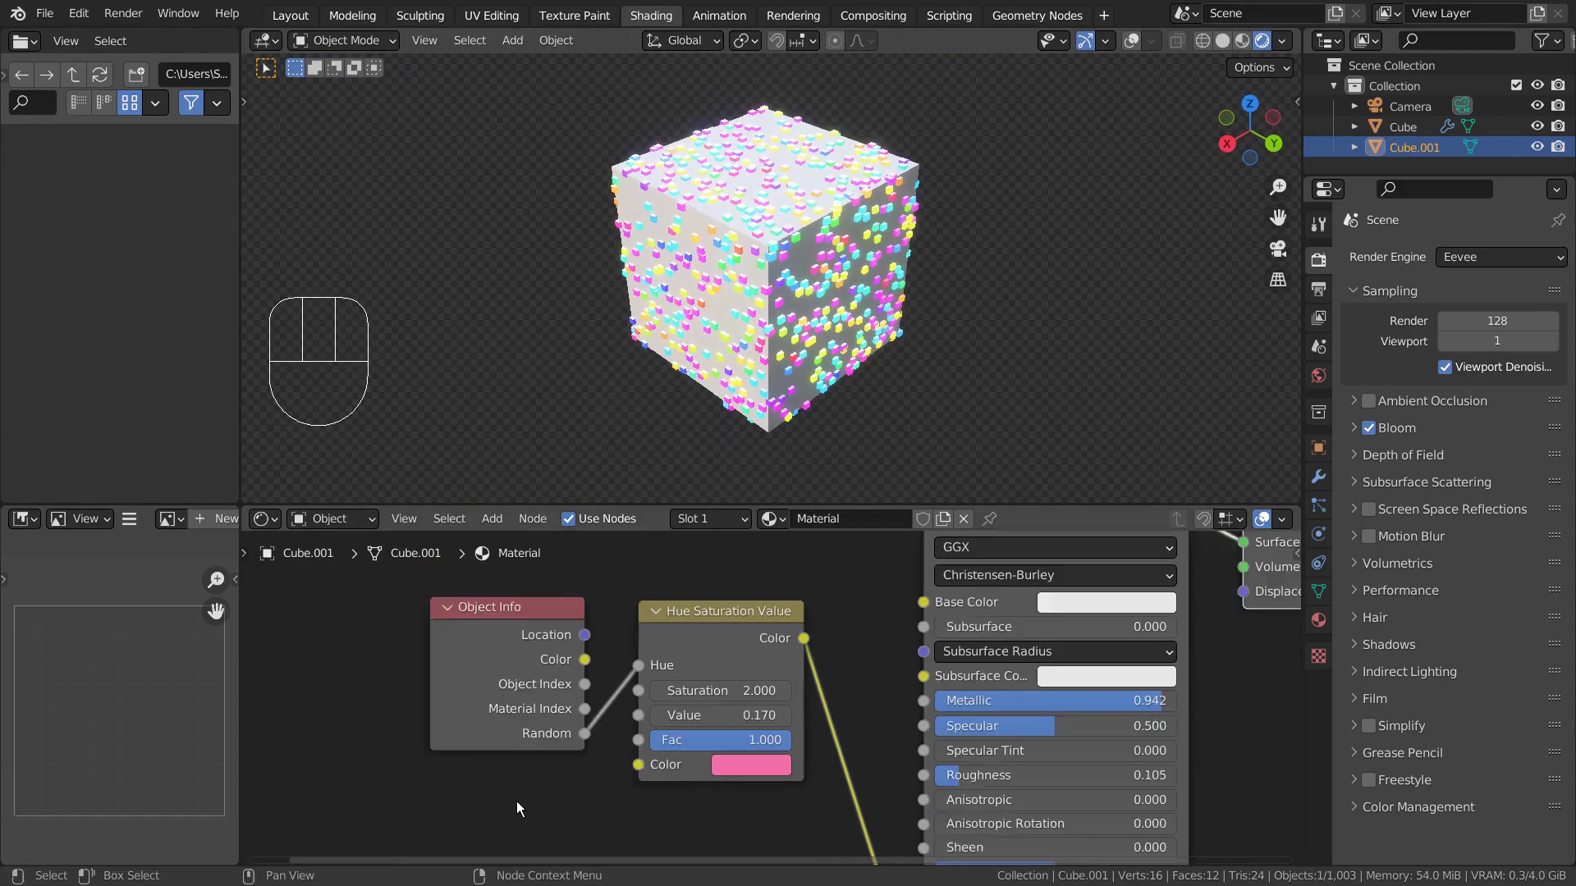
Step: Add an RGB node feeding Hue Saturation Value's Color and set it to salmon-orange
scroll(459, 673, "down", 8, "shift")
key("shift+a")
left_click(406, 632)
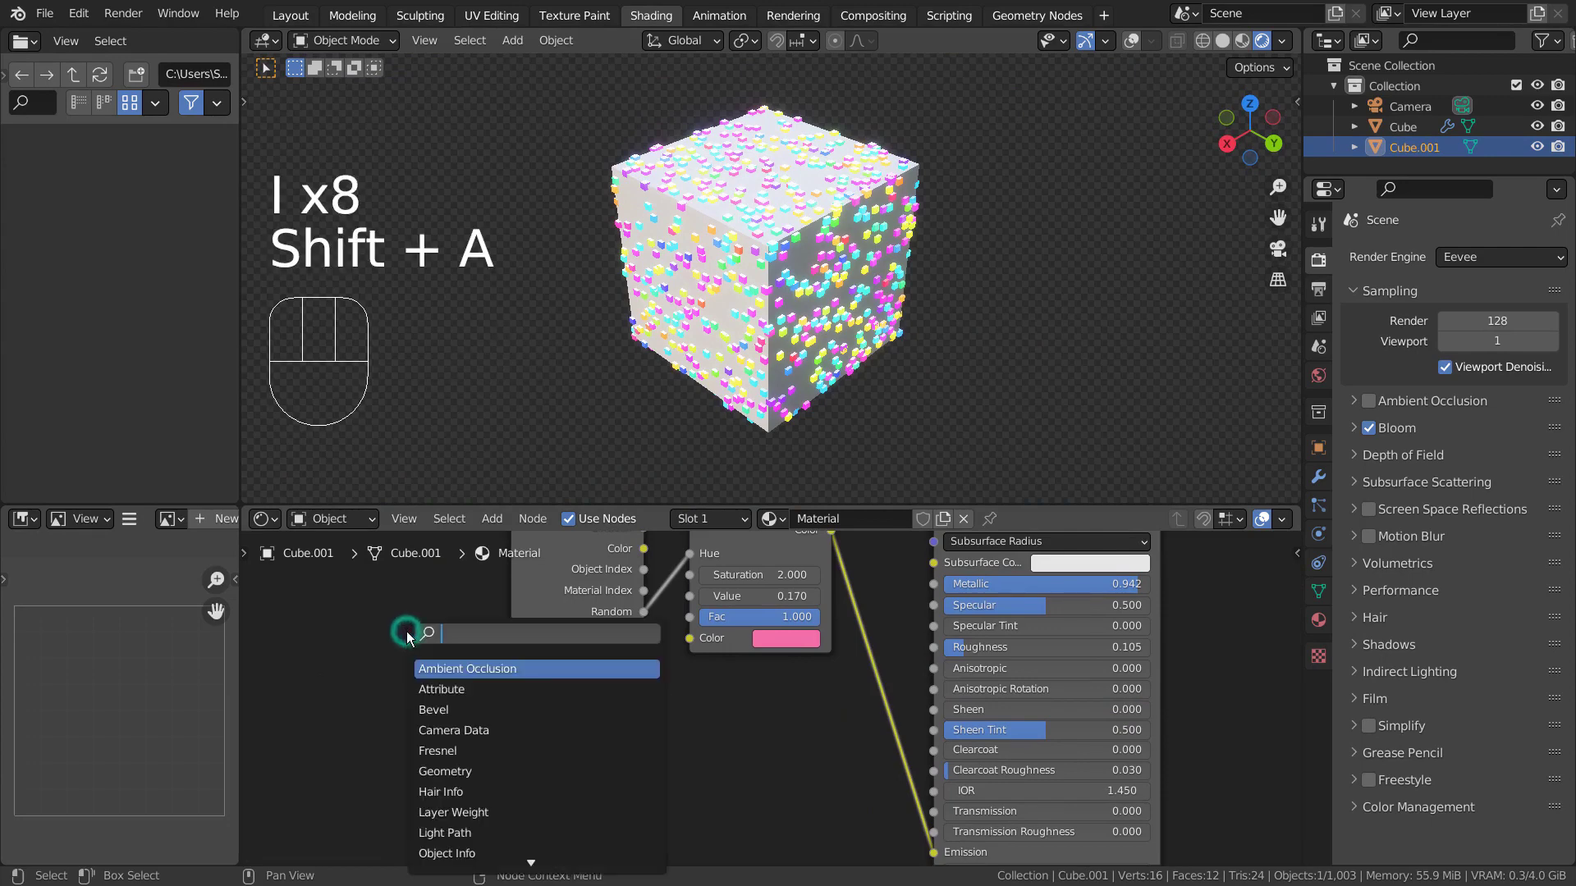
type("rgb")
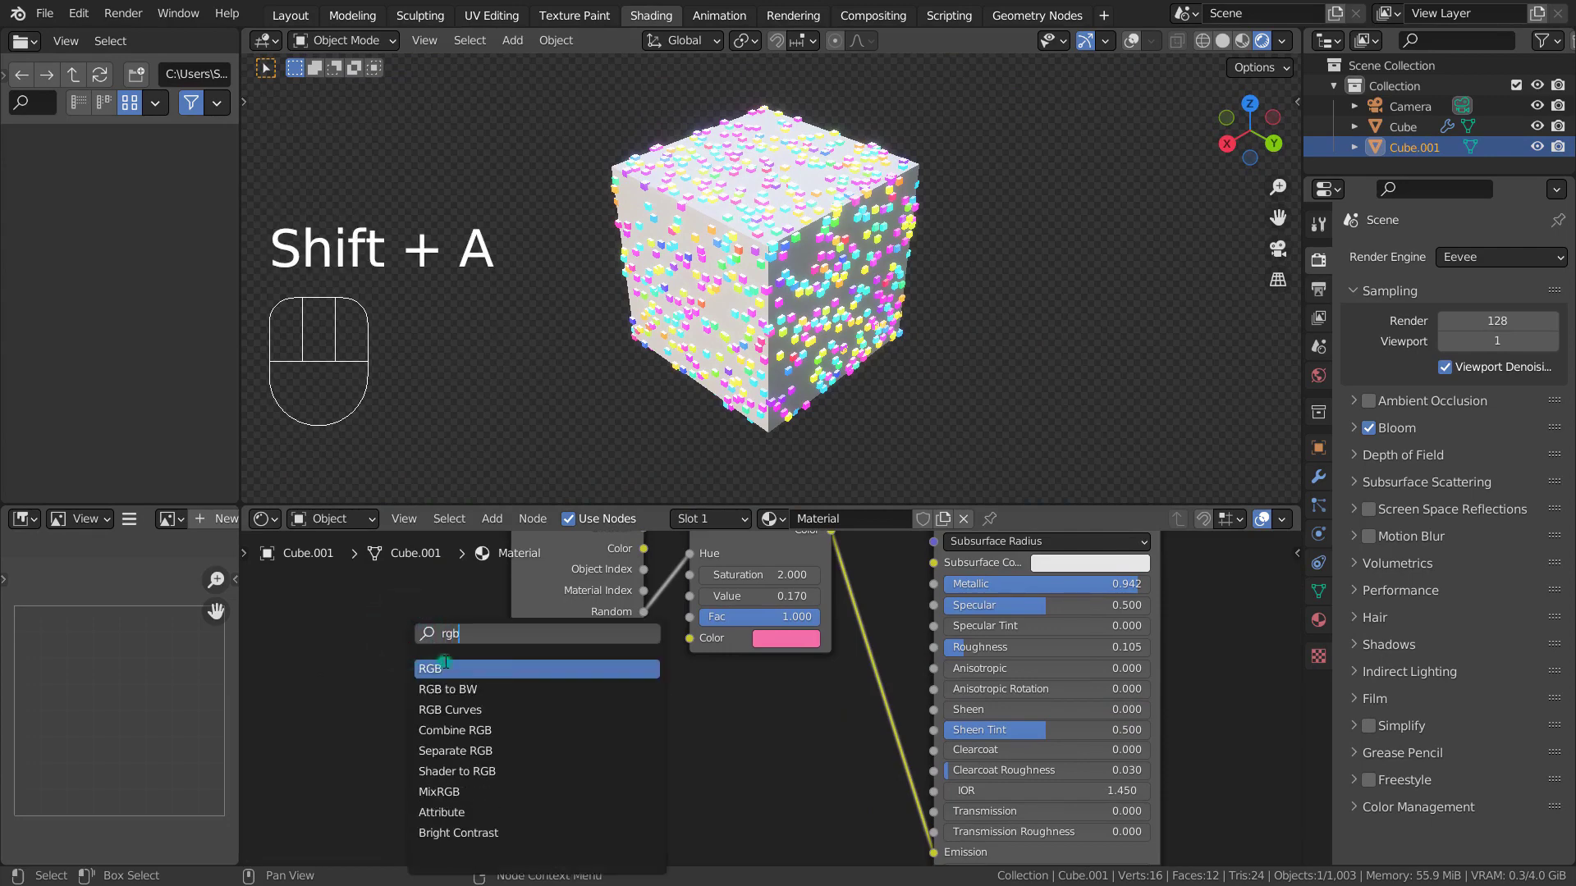
left_click(444, 662)
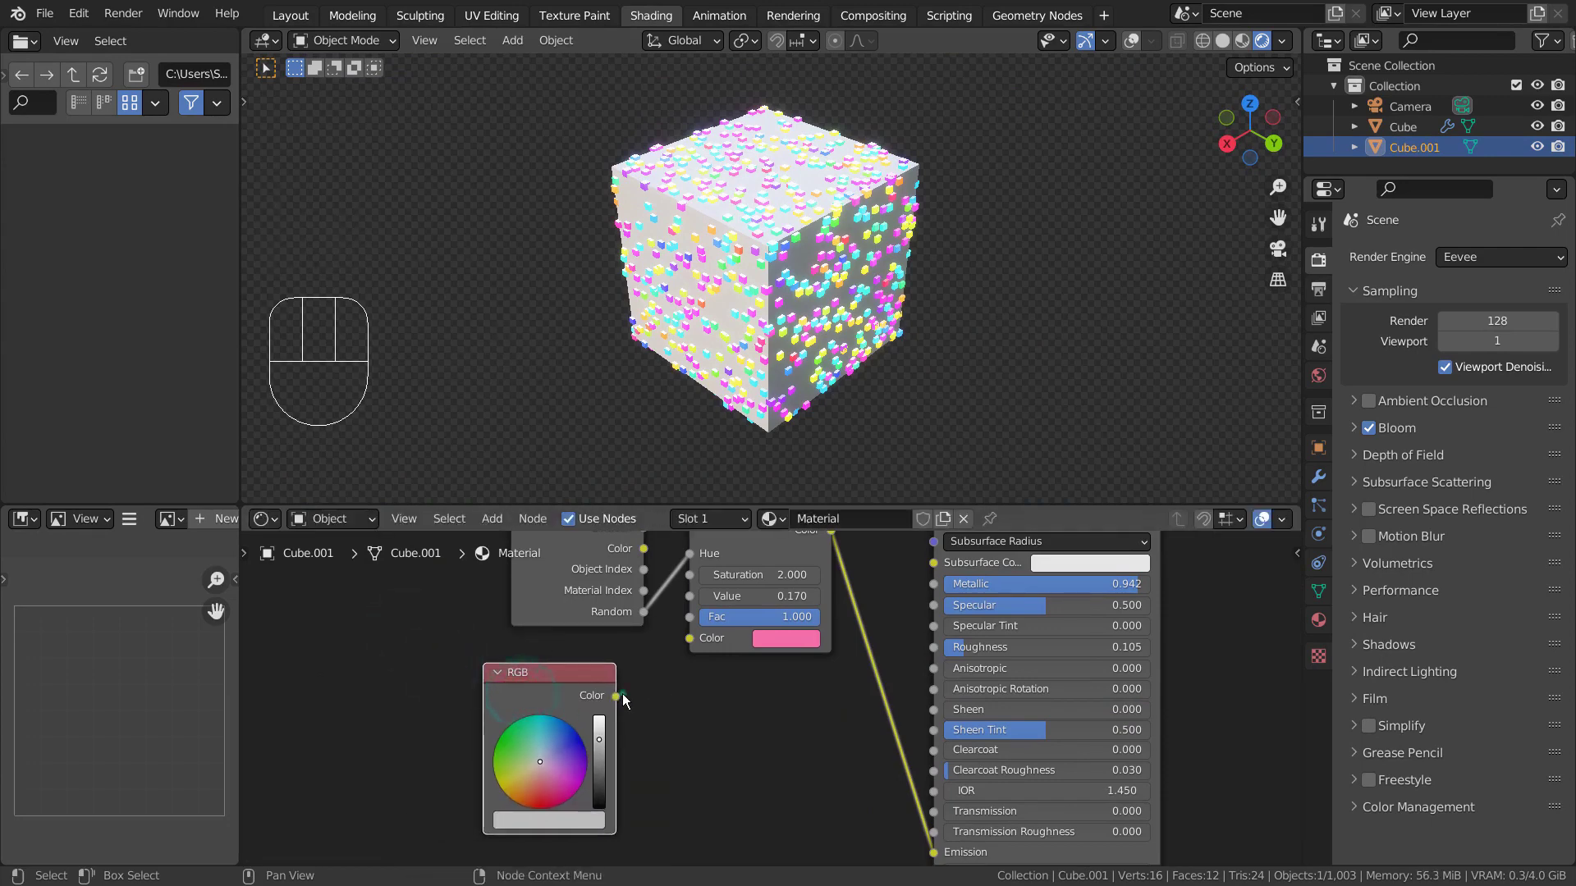
left_click_drag(623, 696, 687, 647)
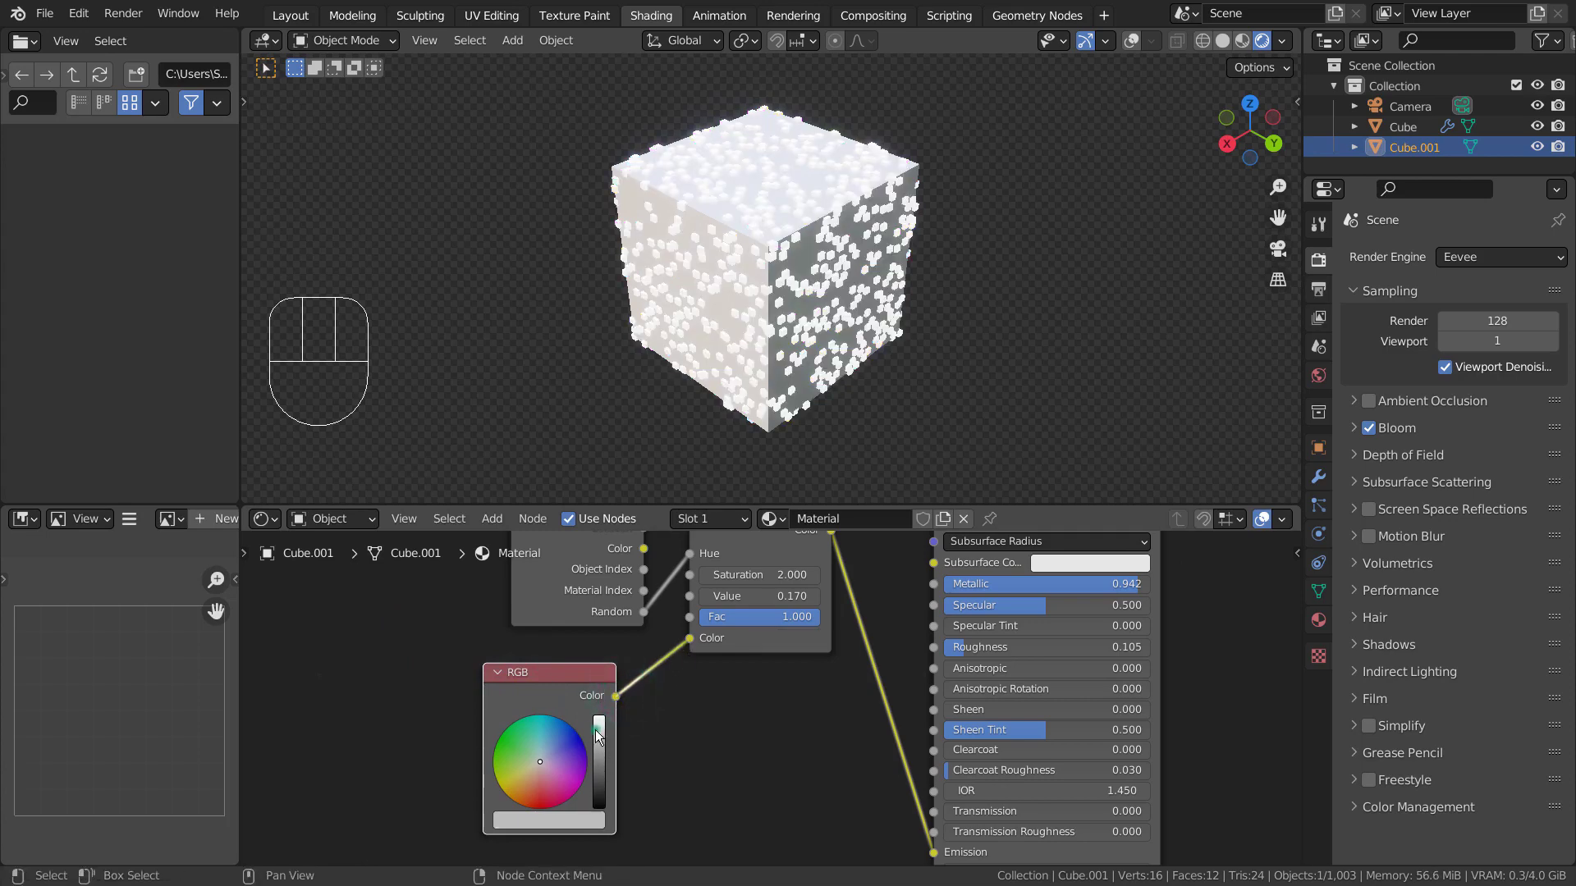
left_click_drag(597, 737, 599, 718)
left_click_drag(514, 785, 543, 803)
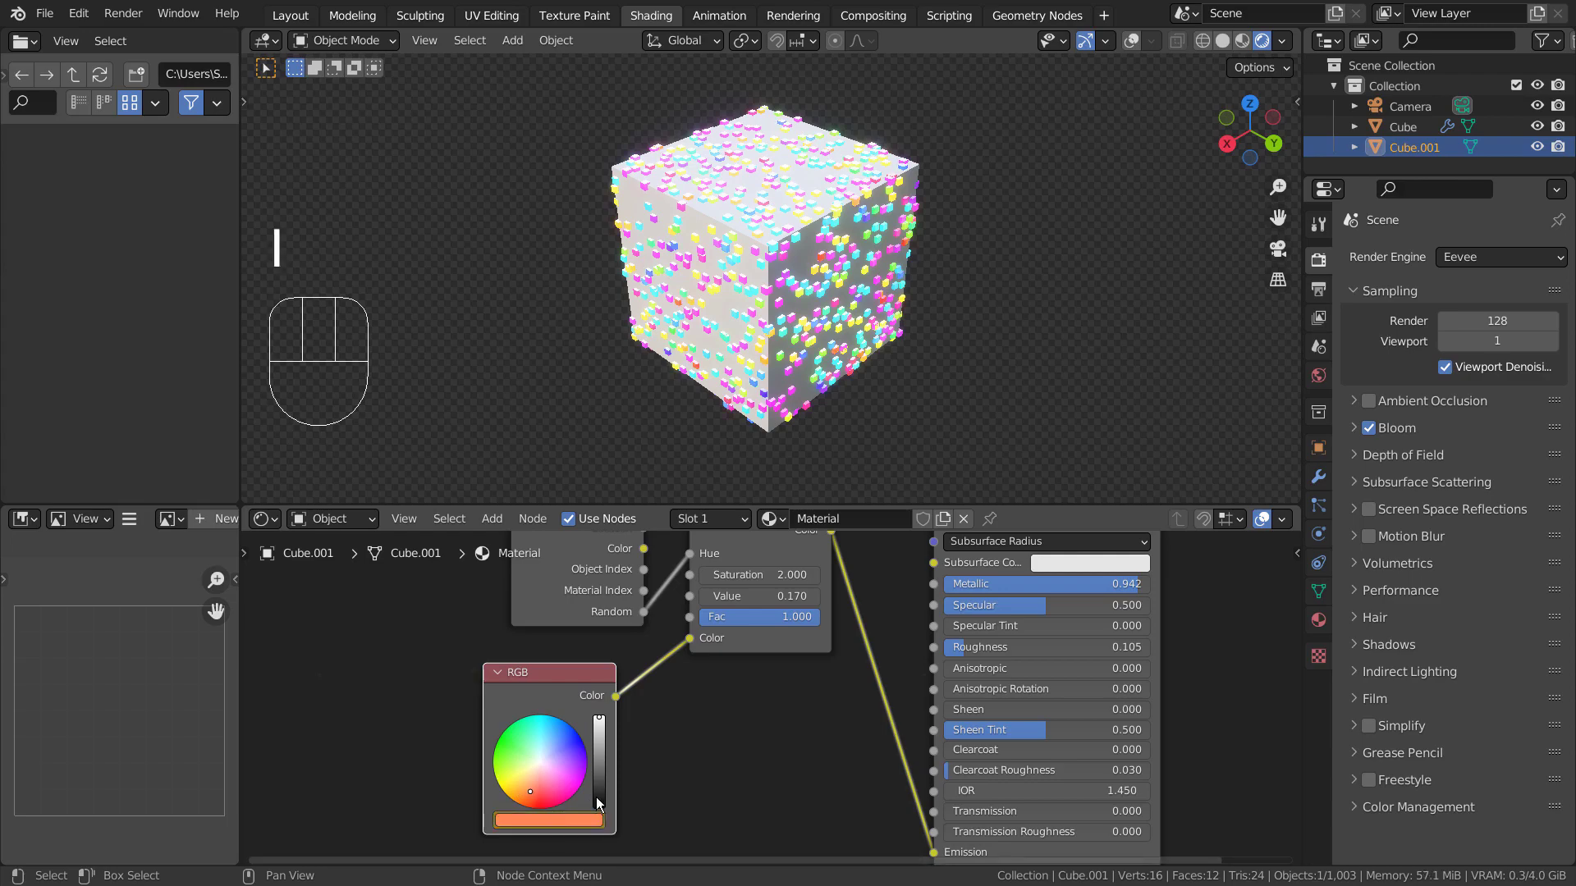
Step: Try green, then red, as the particle base colour, checking each in Layout
left_click(292, 16)
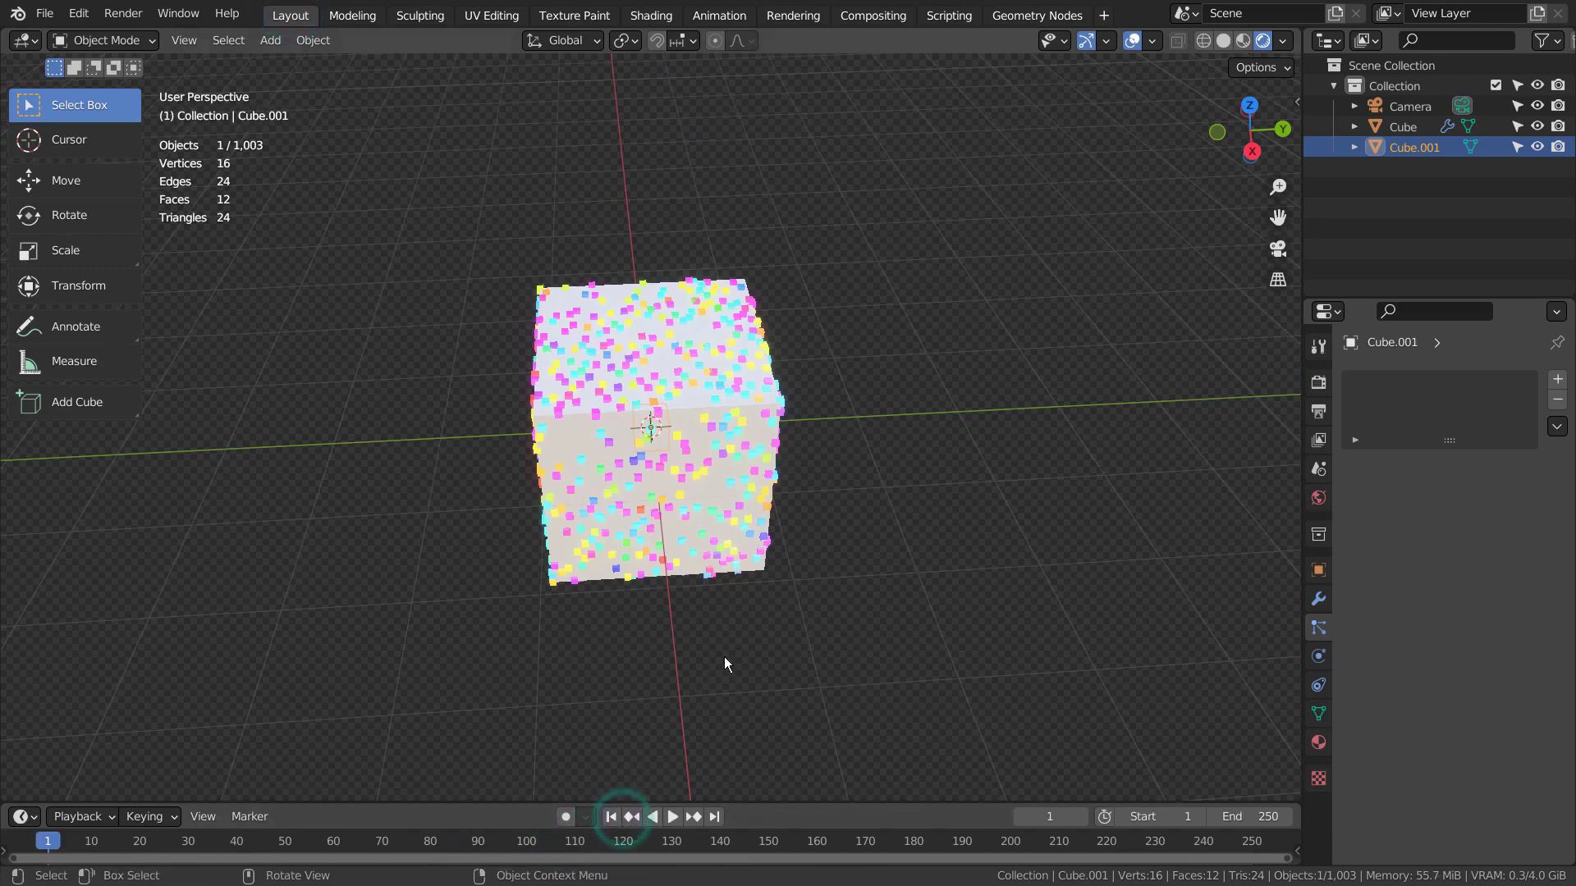
left_click(648, 16)
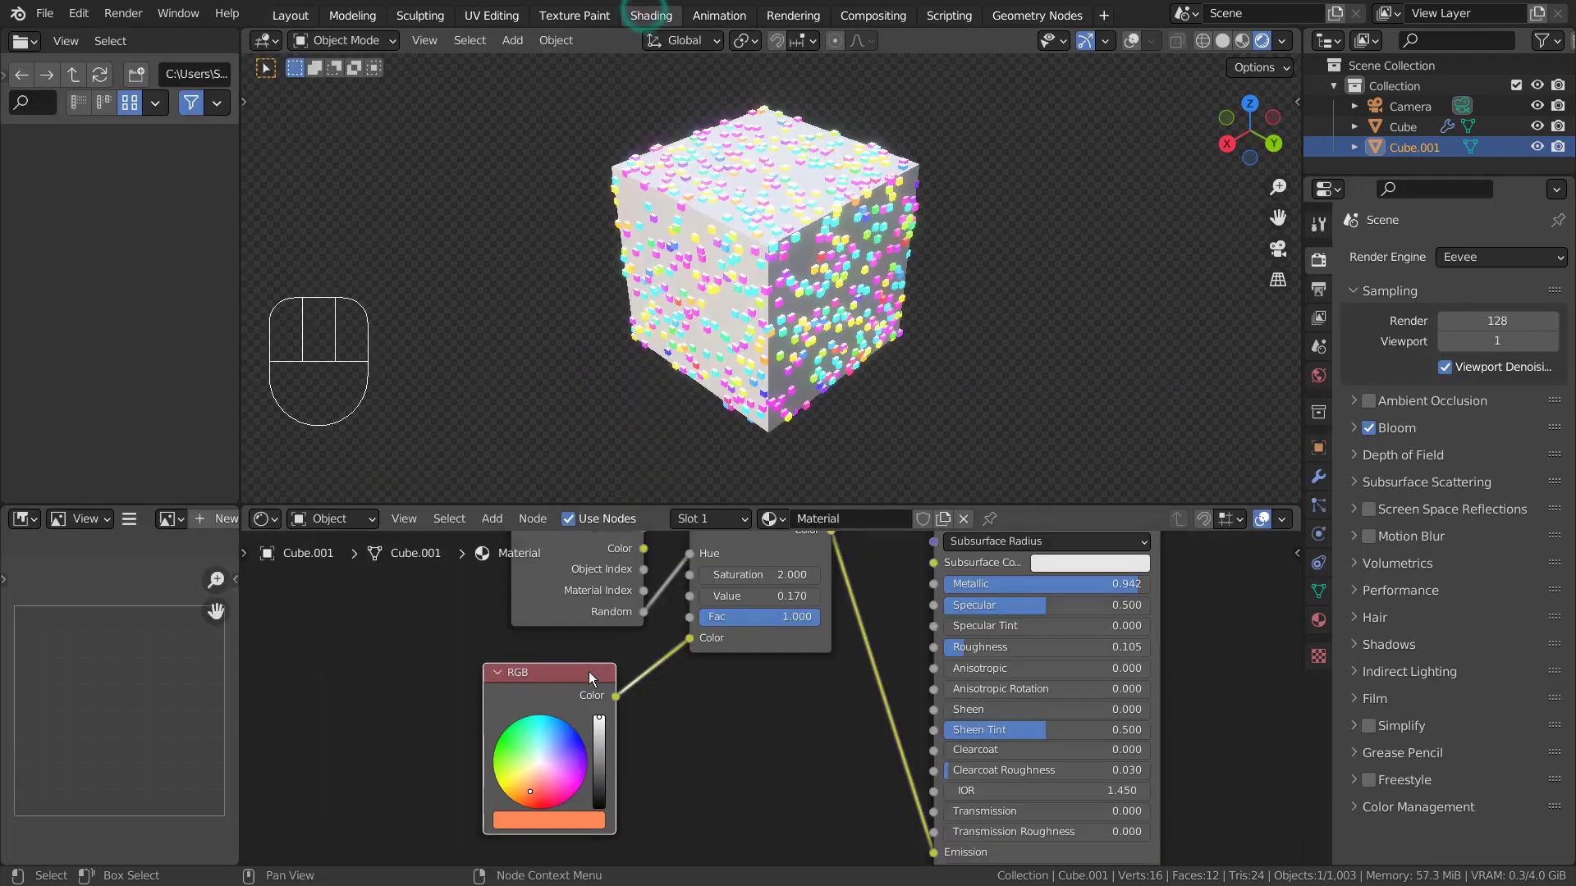
mouse_move(506, 778)
left_mouse_down()
mouse_move(503, 738)
mouse_move(504, 759)
left_mouse_up()
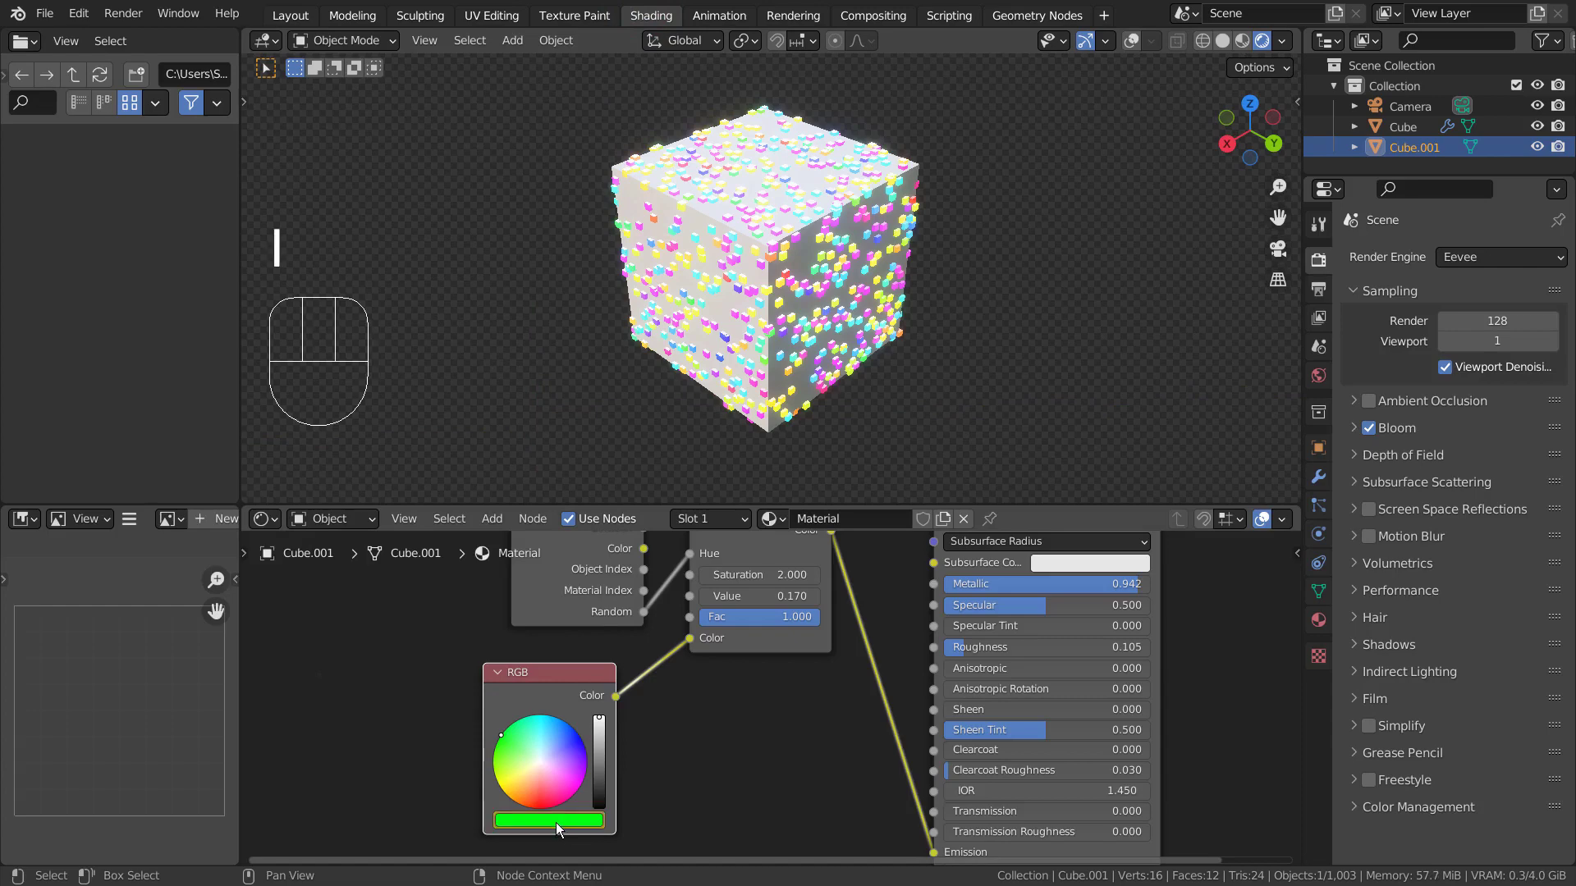
left_click(292, 16)
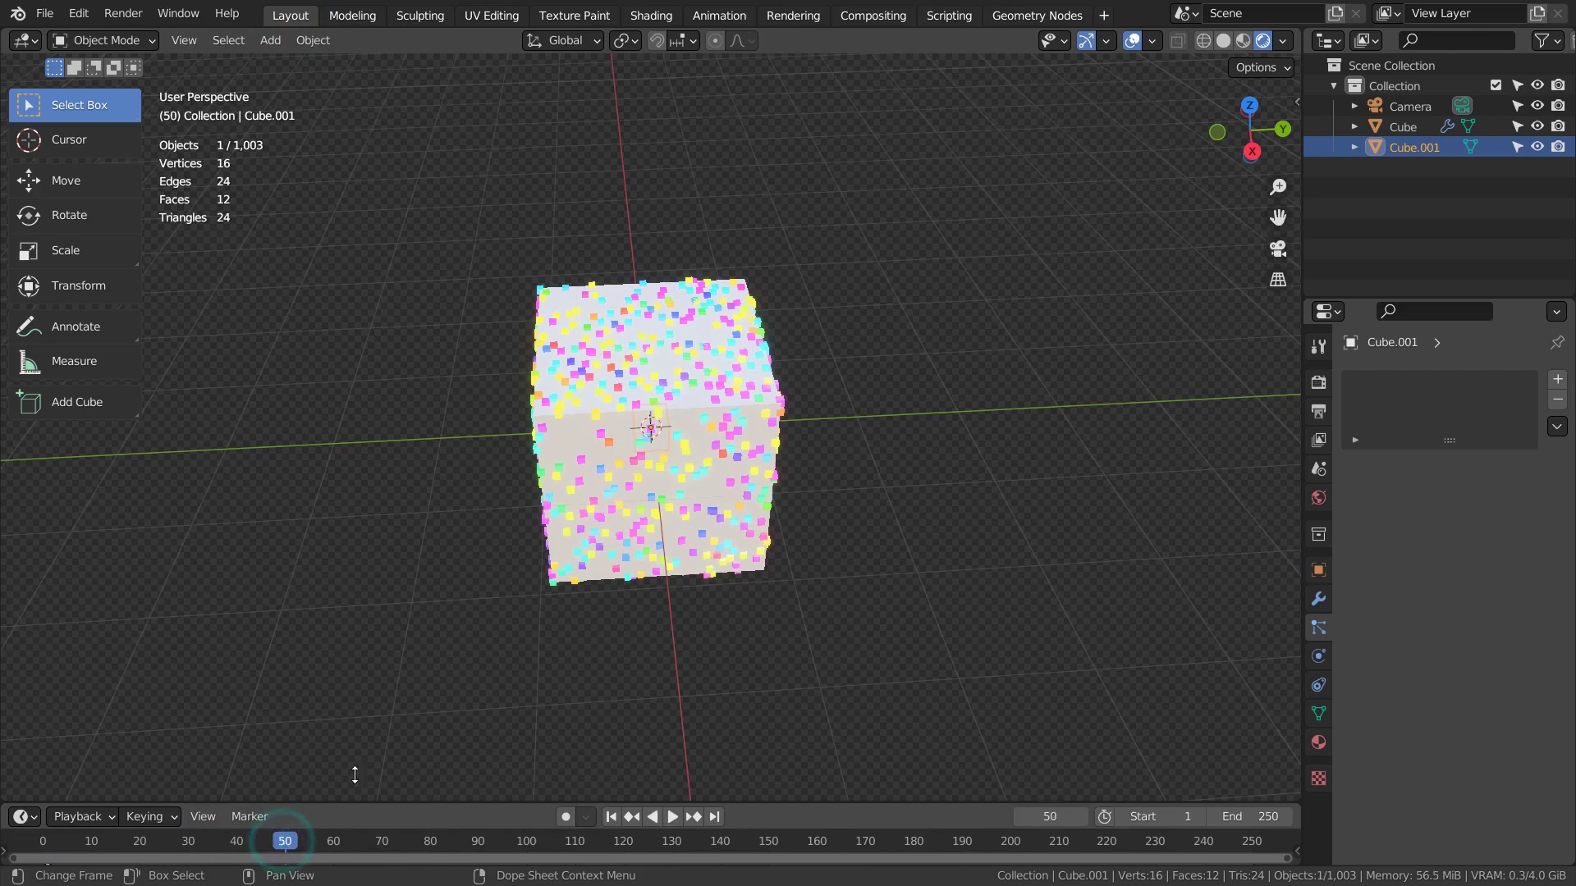
left_click(651, 15)
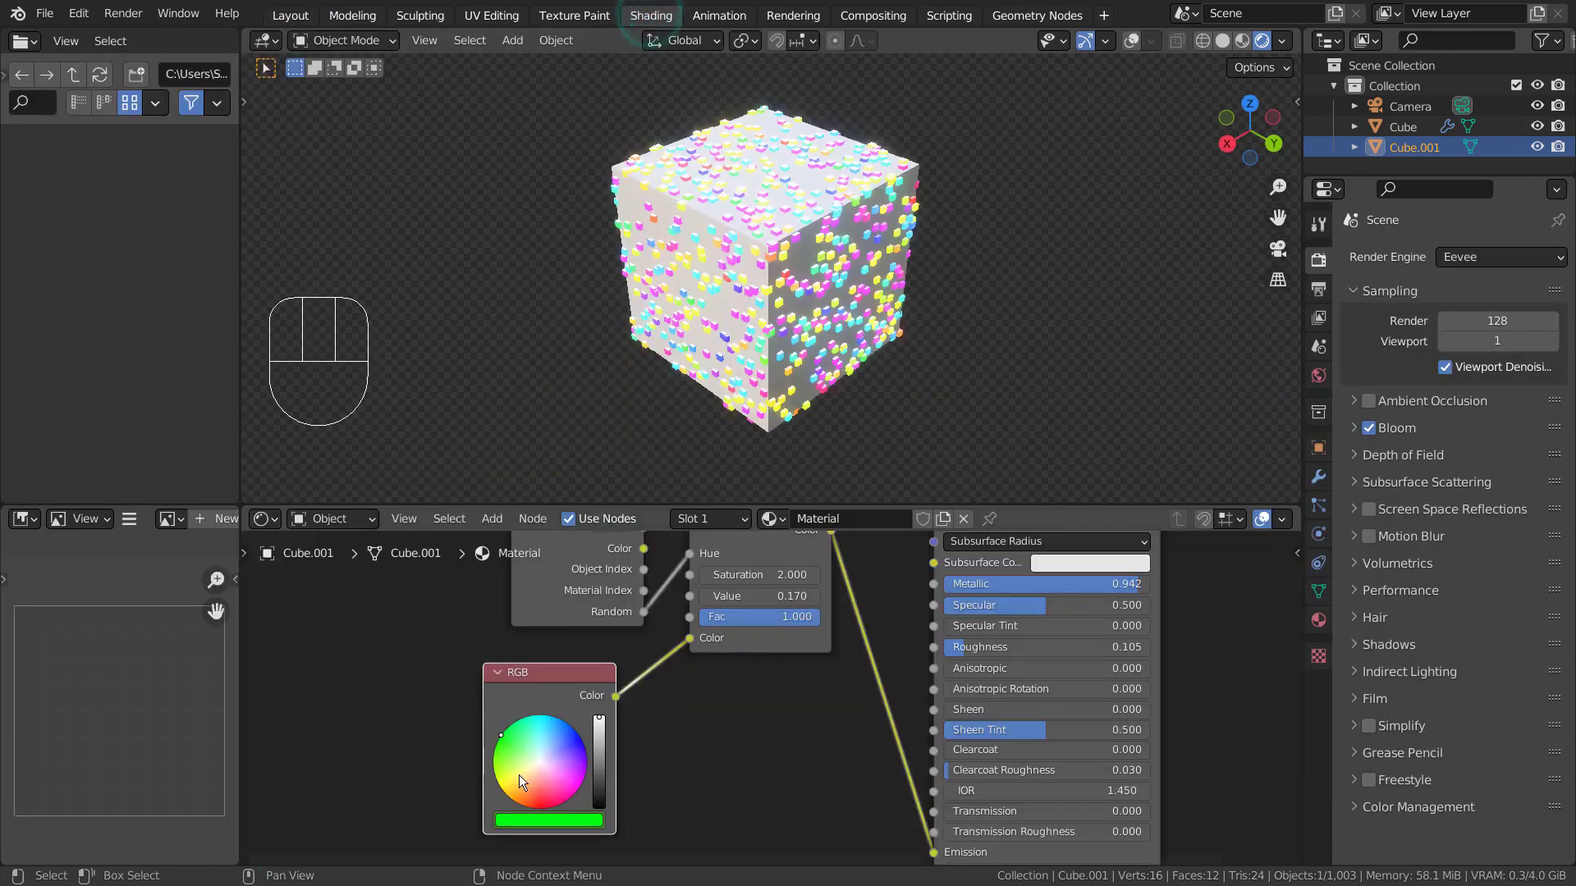
left_click(549, 803)
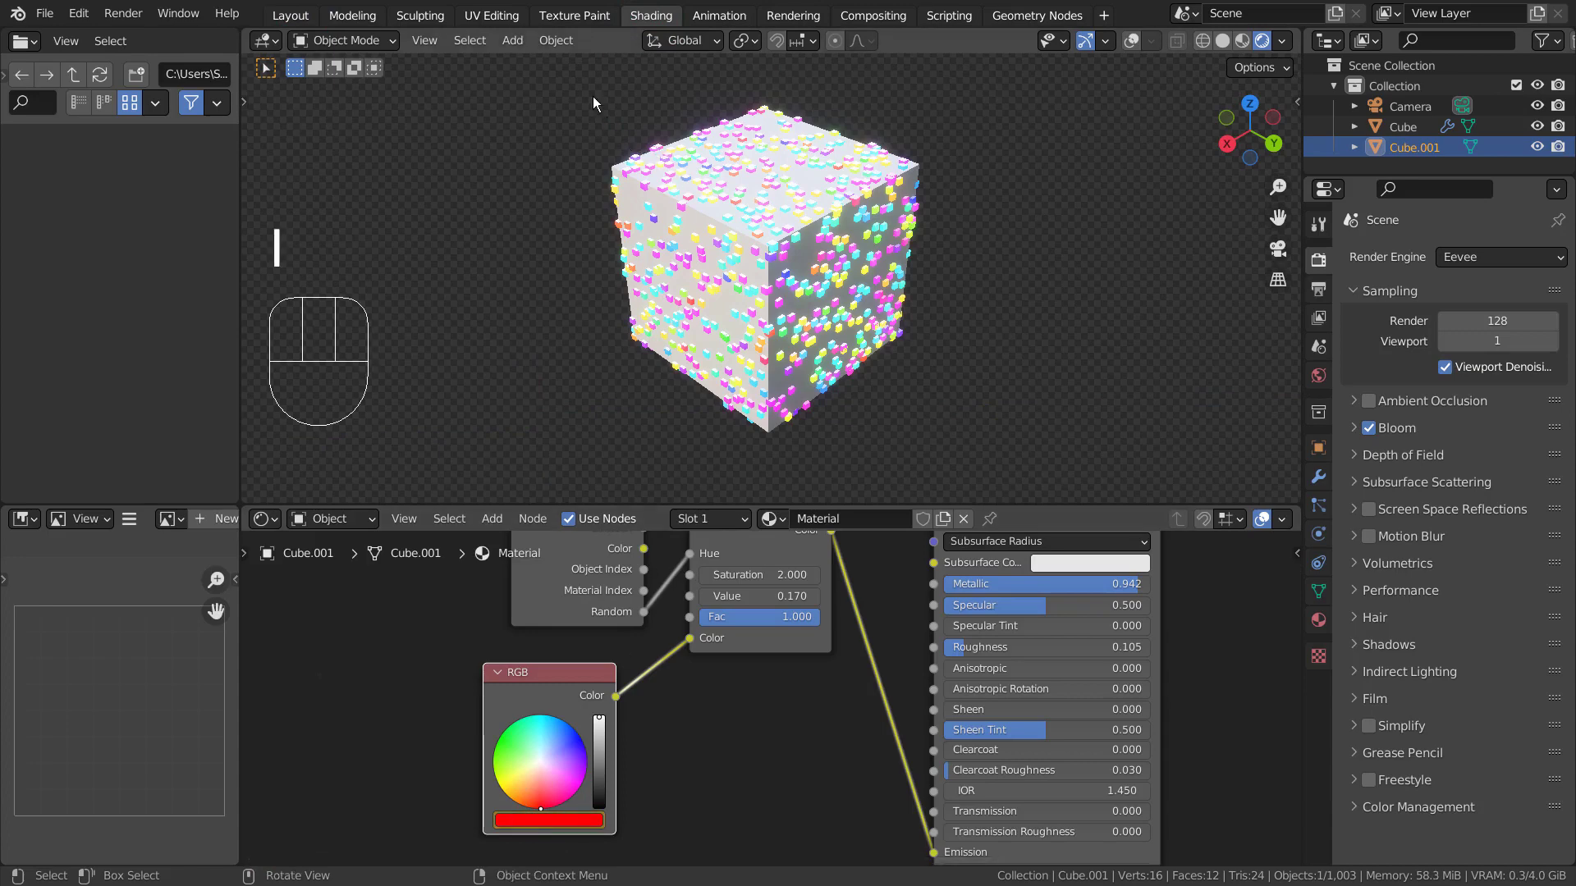
Step: Settle on blue for the particles and play the animation from frame 1, zoomed in on the cube
left_click(290, 15)
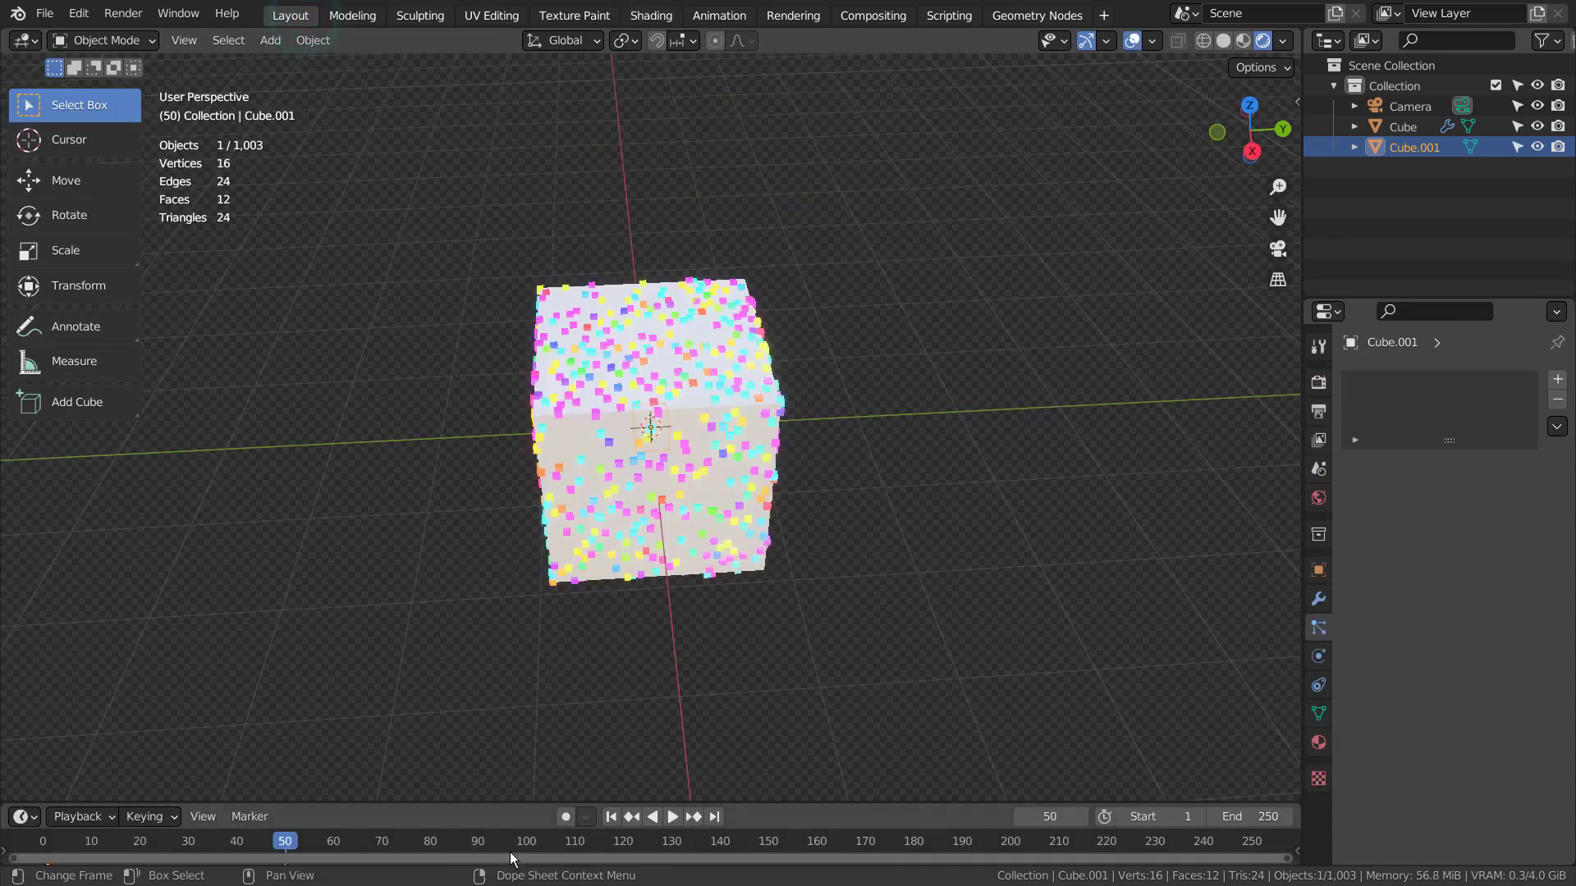
key("space")
left_click(529, 846)
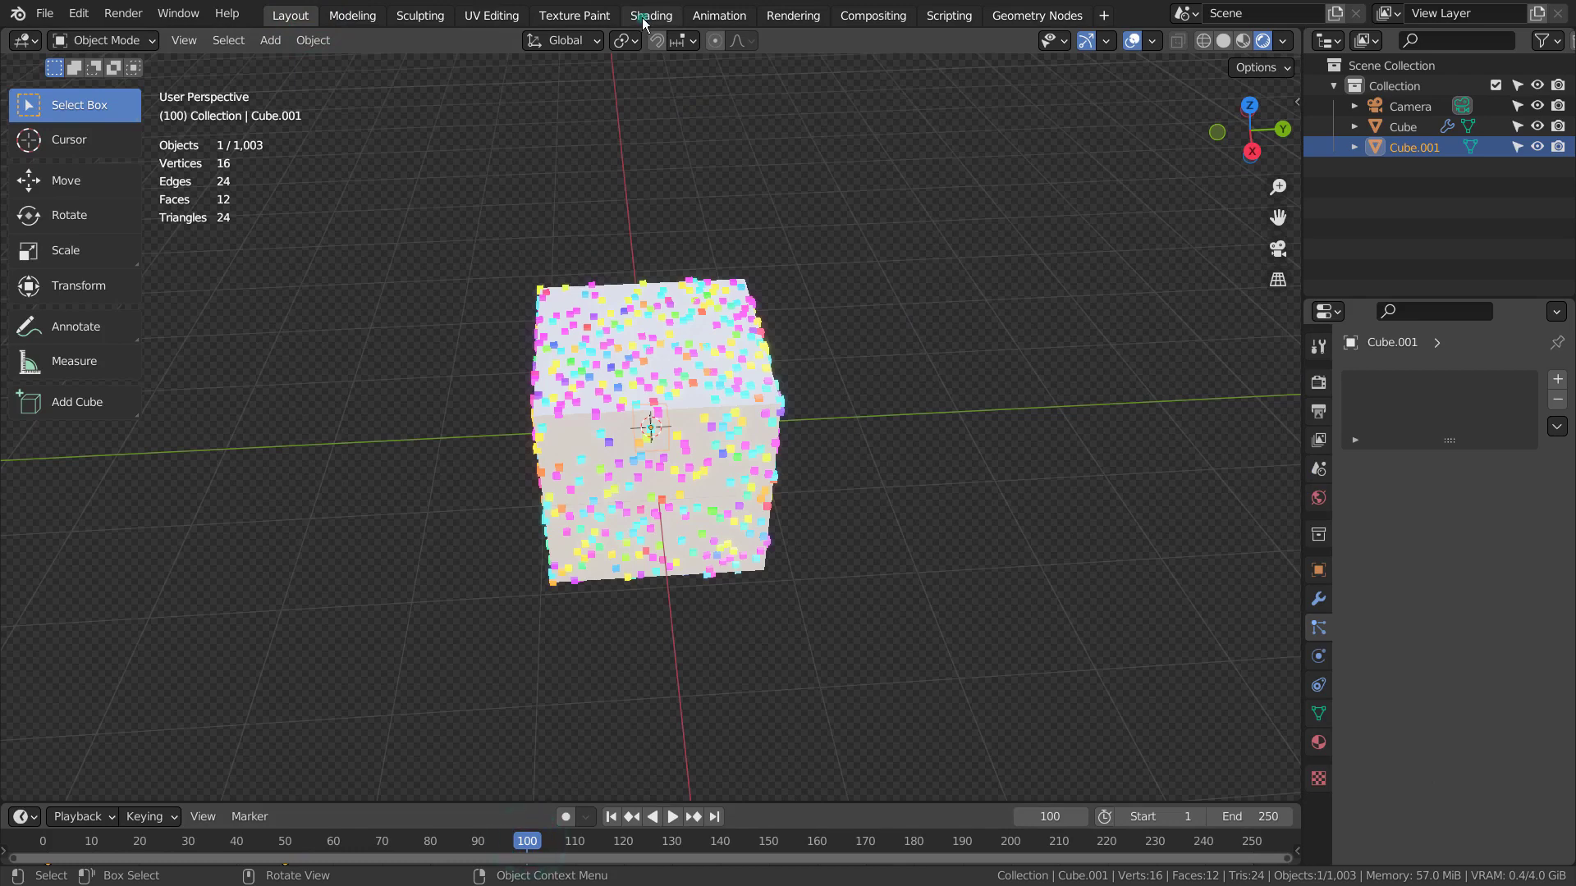
left_click(645, 15)
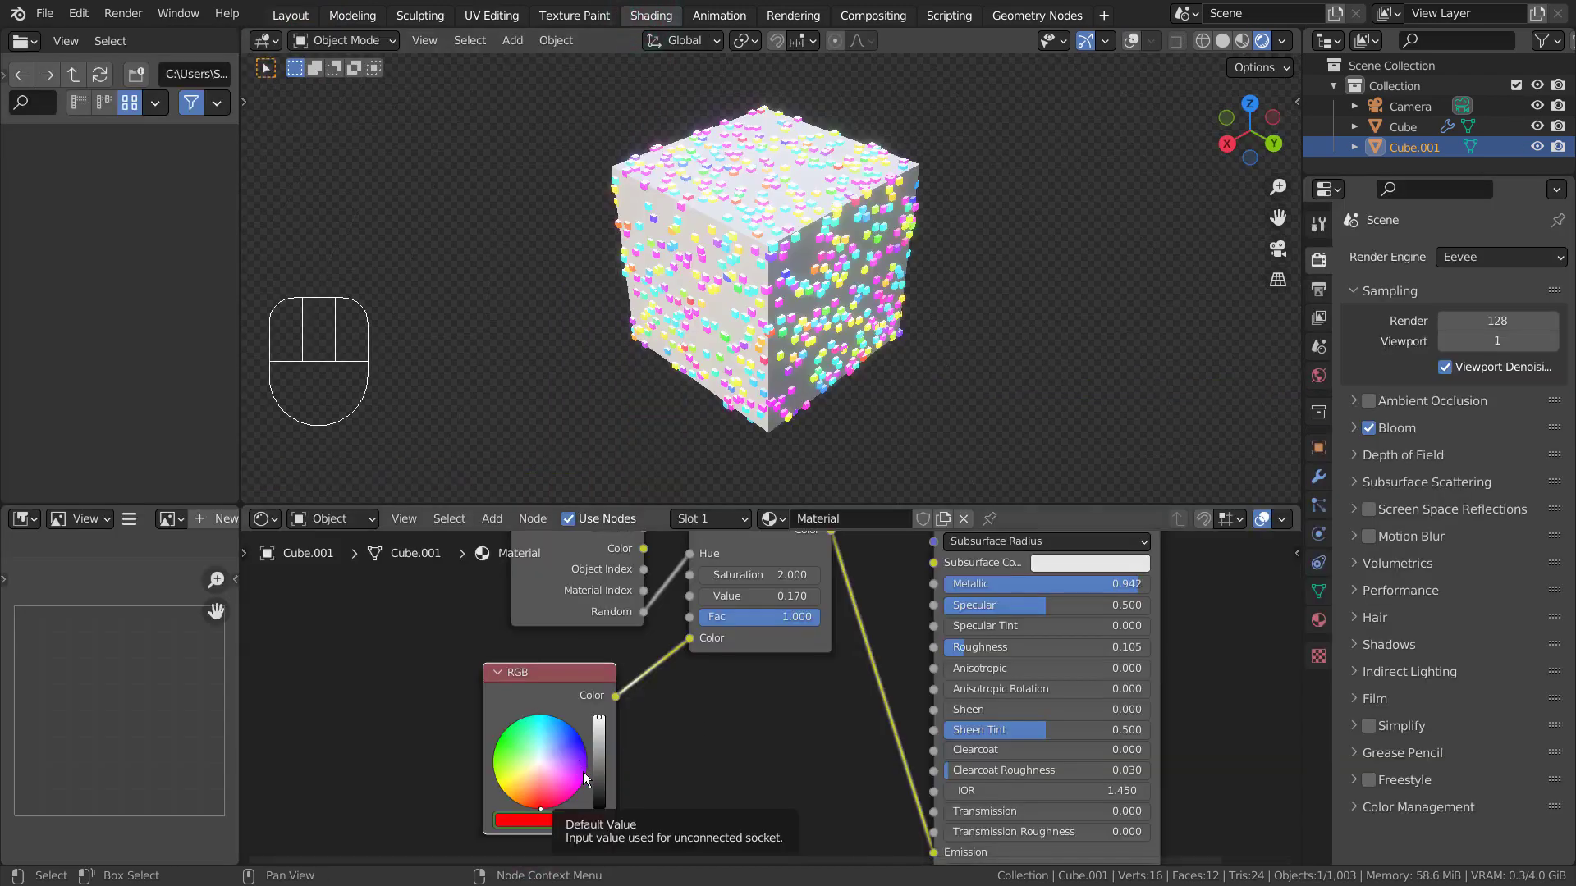
left_click_drag(575, 746, 580, 736)
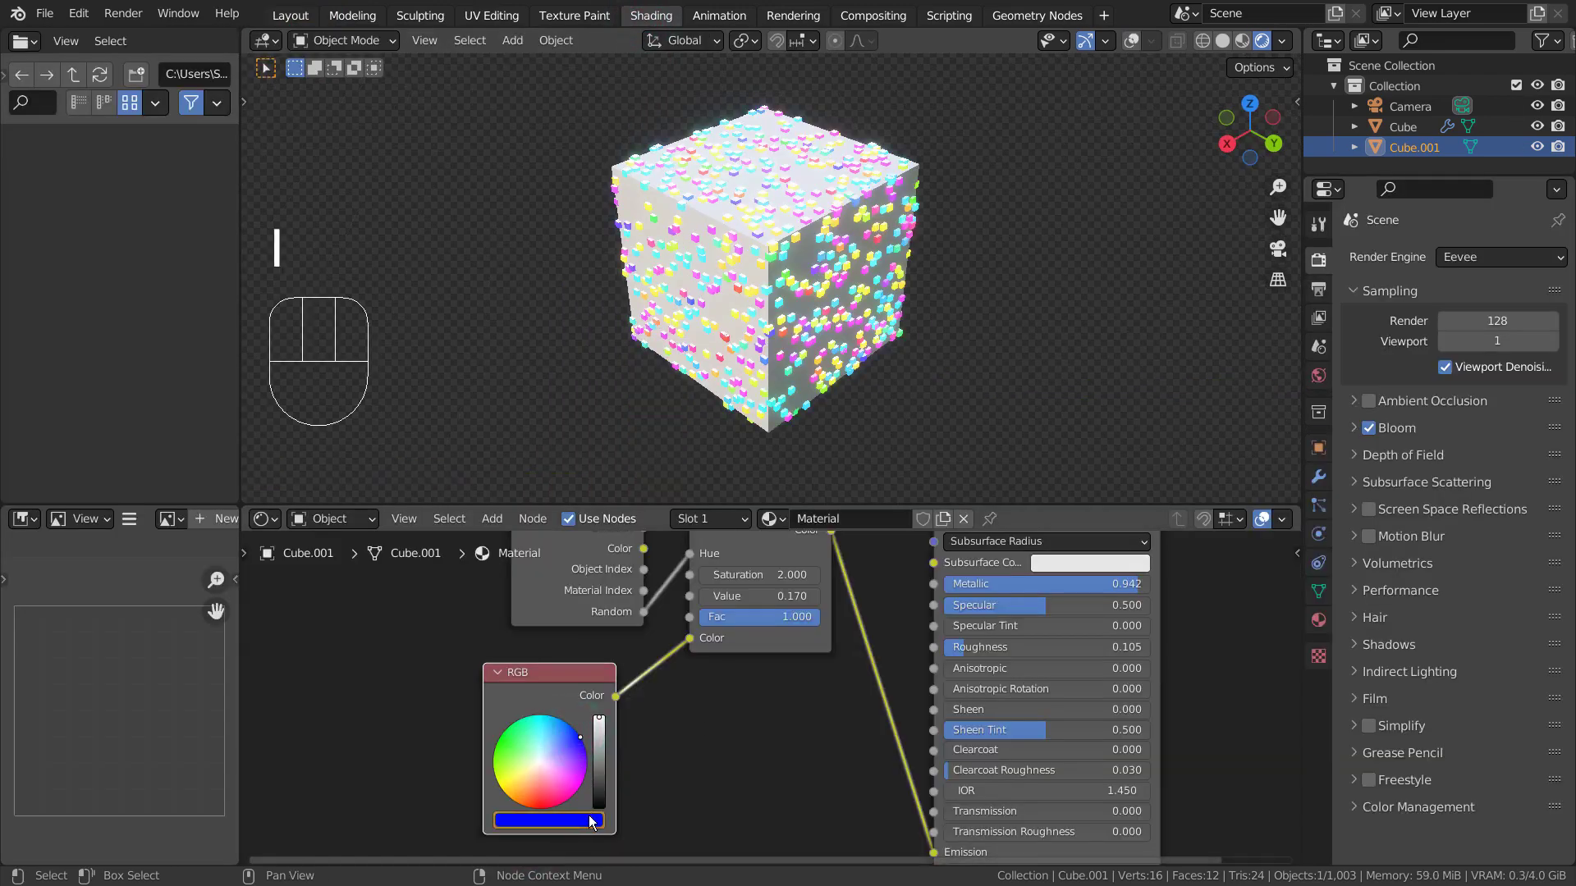
left_click(292, 16)
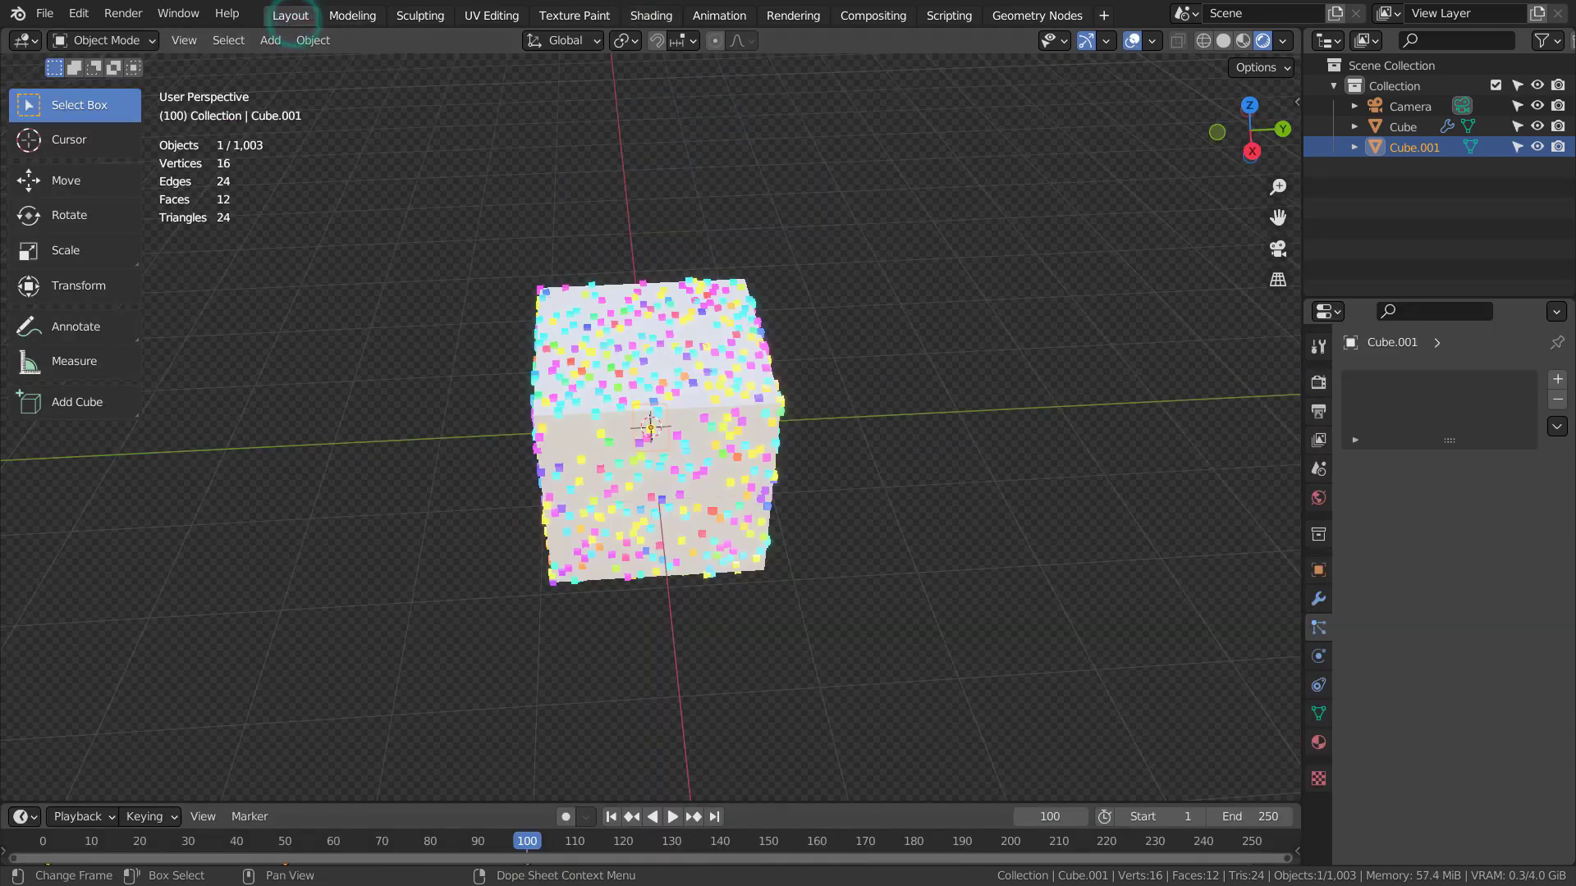
left_click(611, 817)
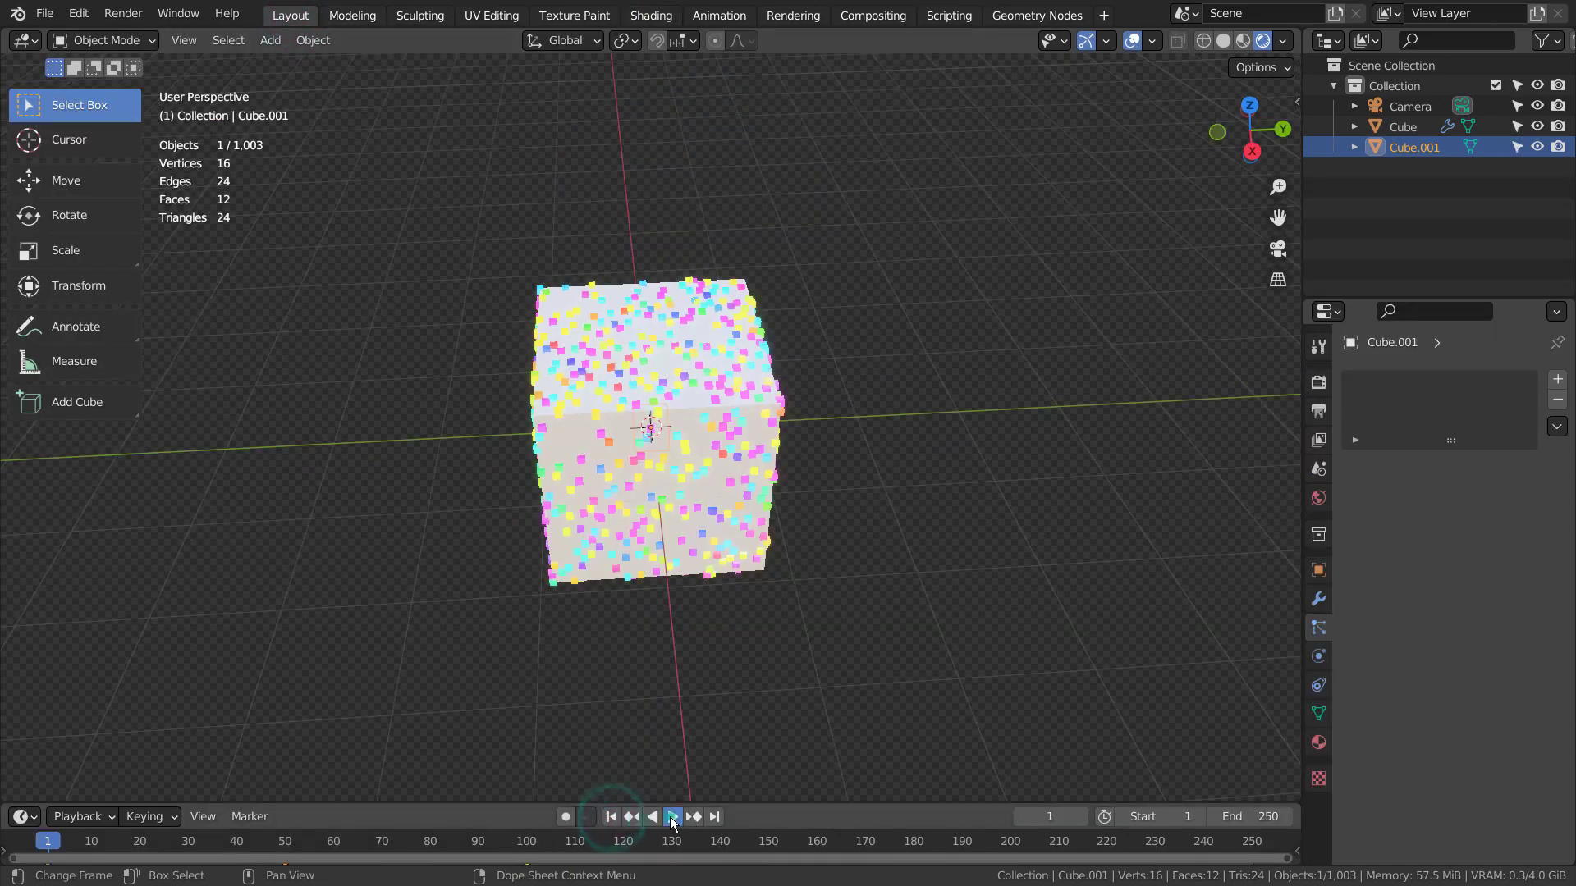
left_click(672, 816)
middle_click_drag(937, 683, 834, 563)
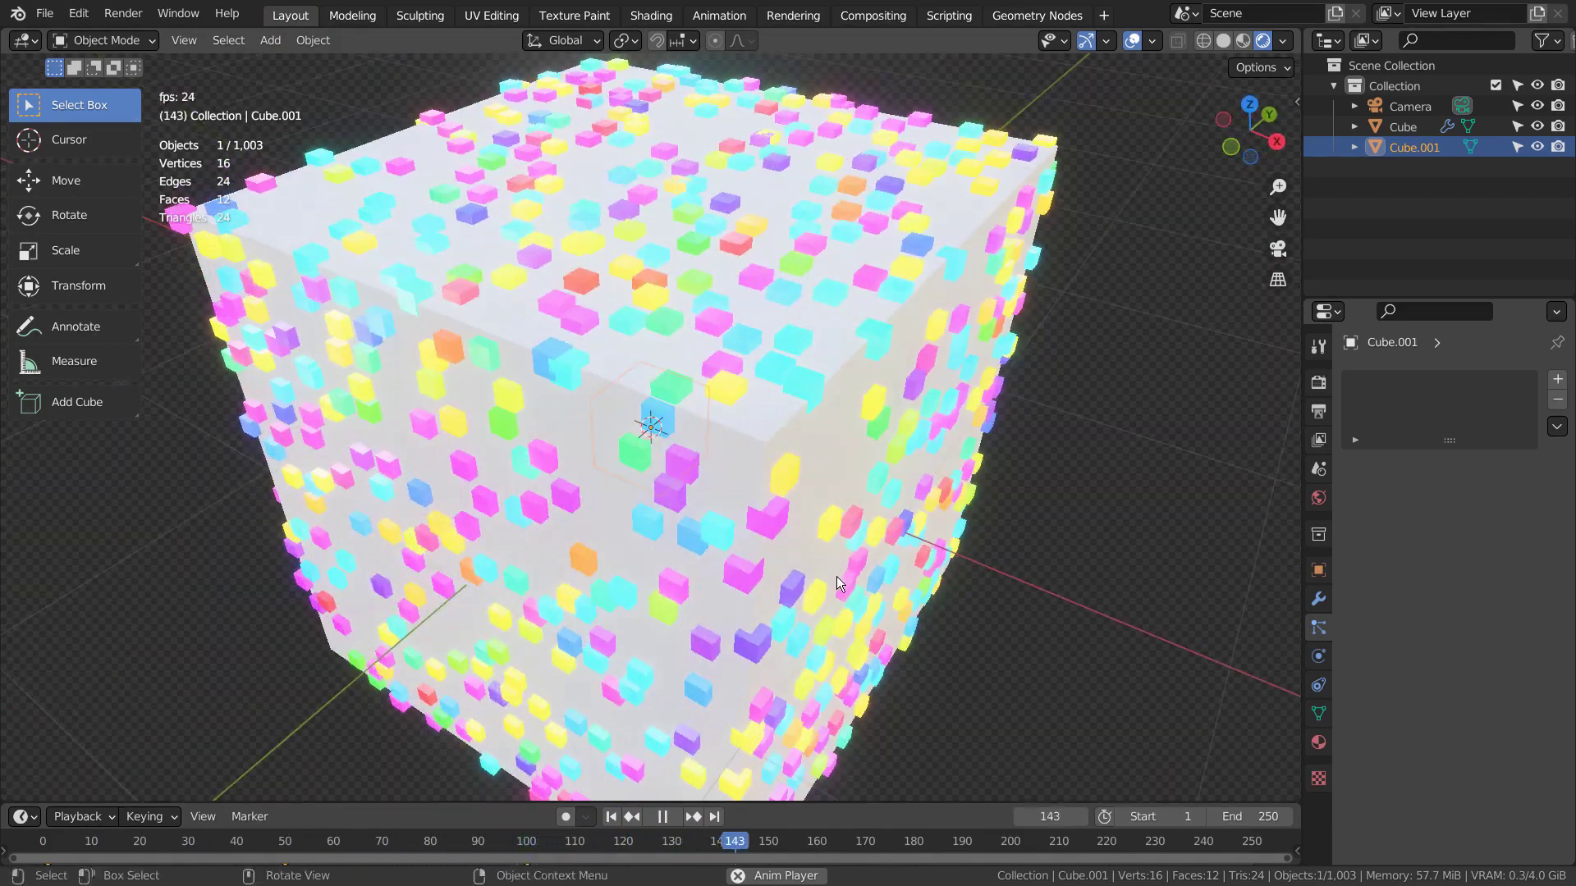
Step: Set the end frame to 100 and play from frame 1 while orbiting the cube
left_click(618, 817)
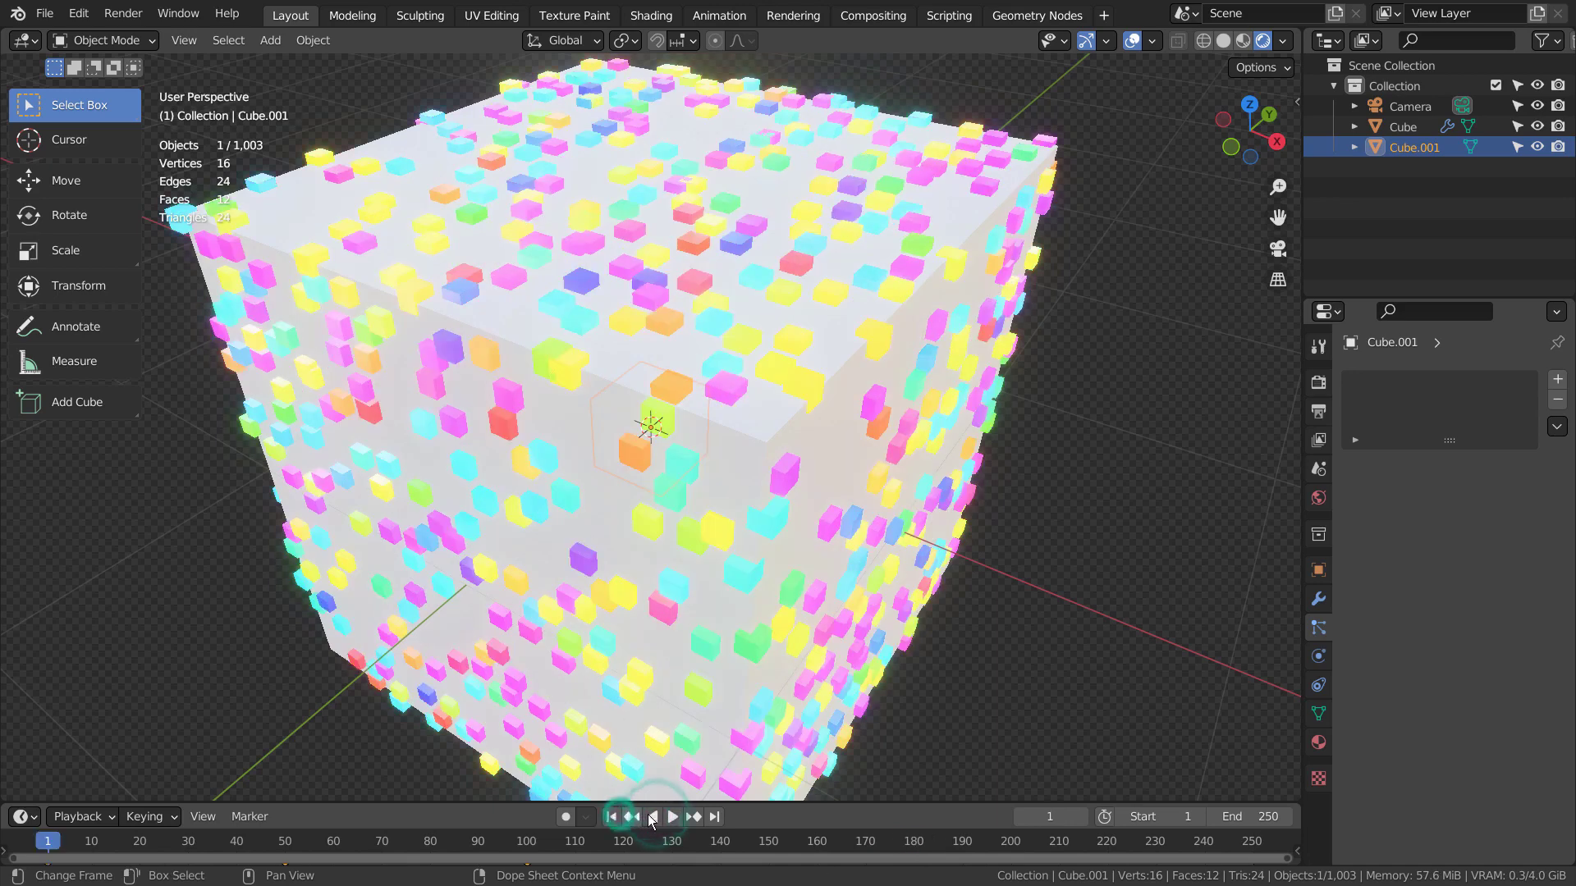
left_click(1242, 815)
type("100")
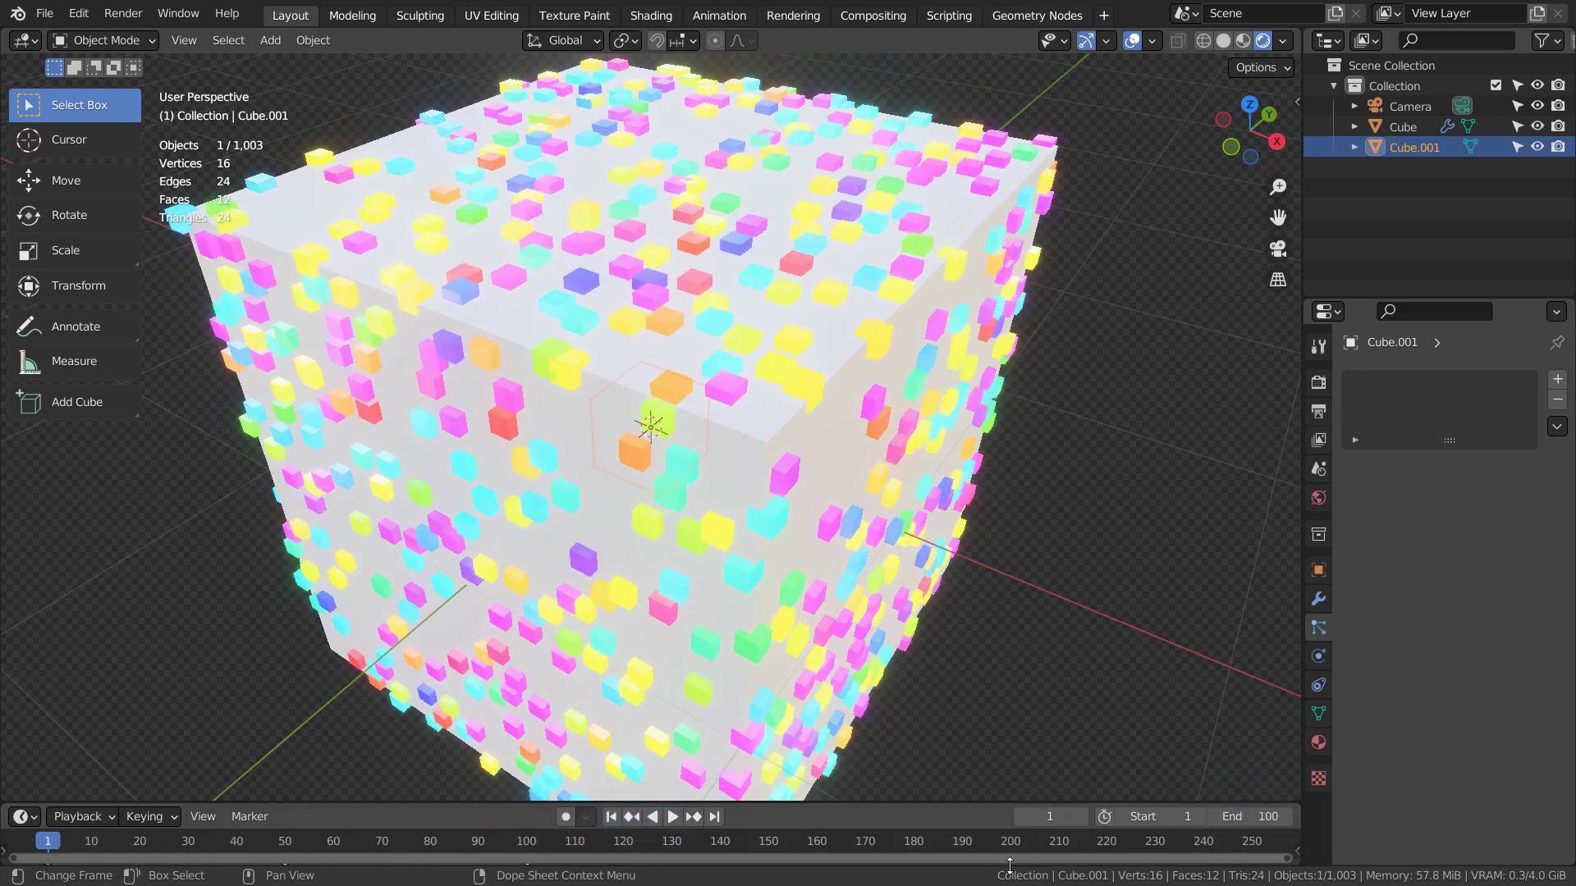
key("space")
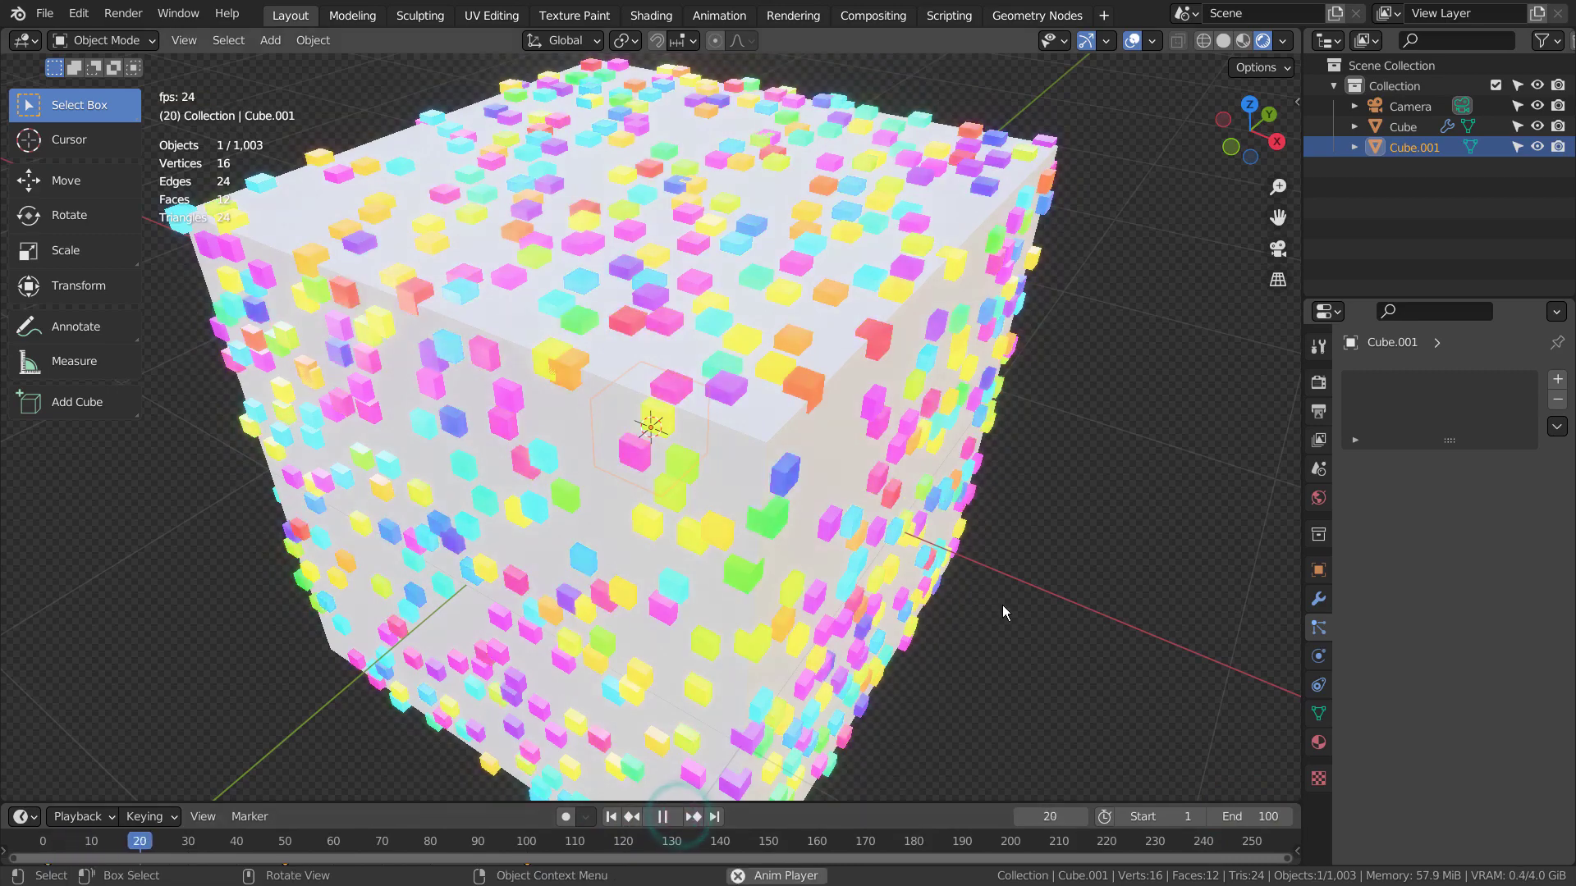
left_click(1084, 631)
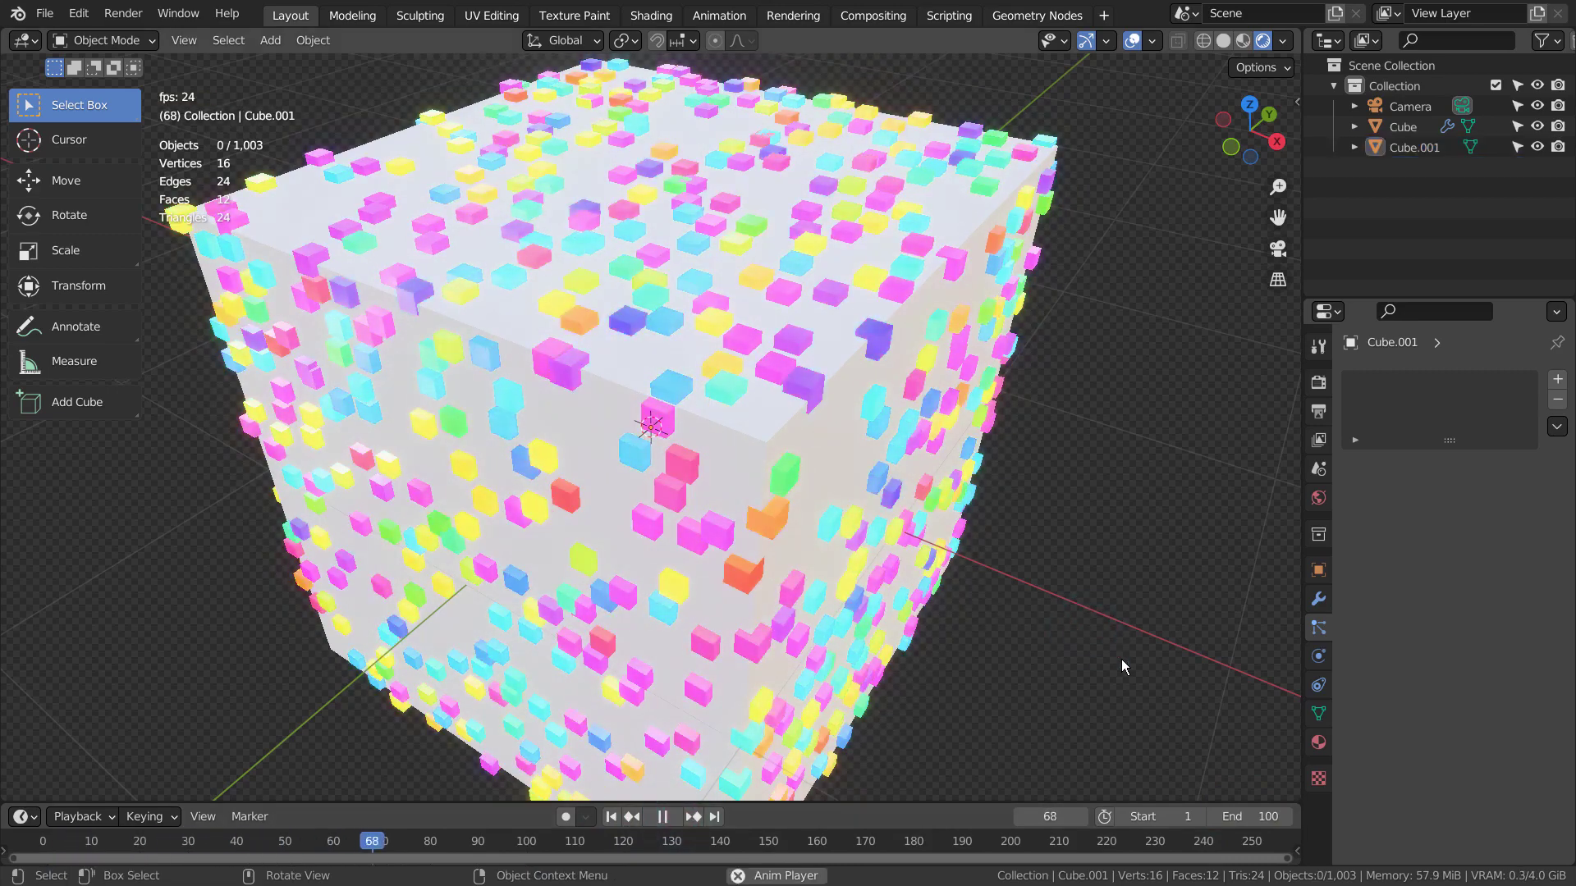
middle_click_drag(1123, 659, 844, 653)
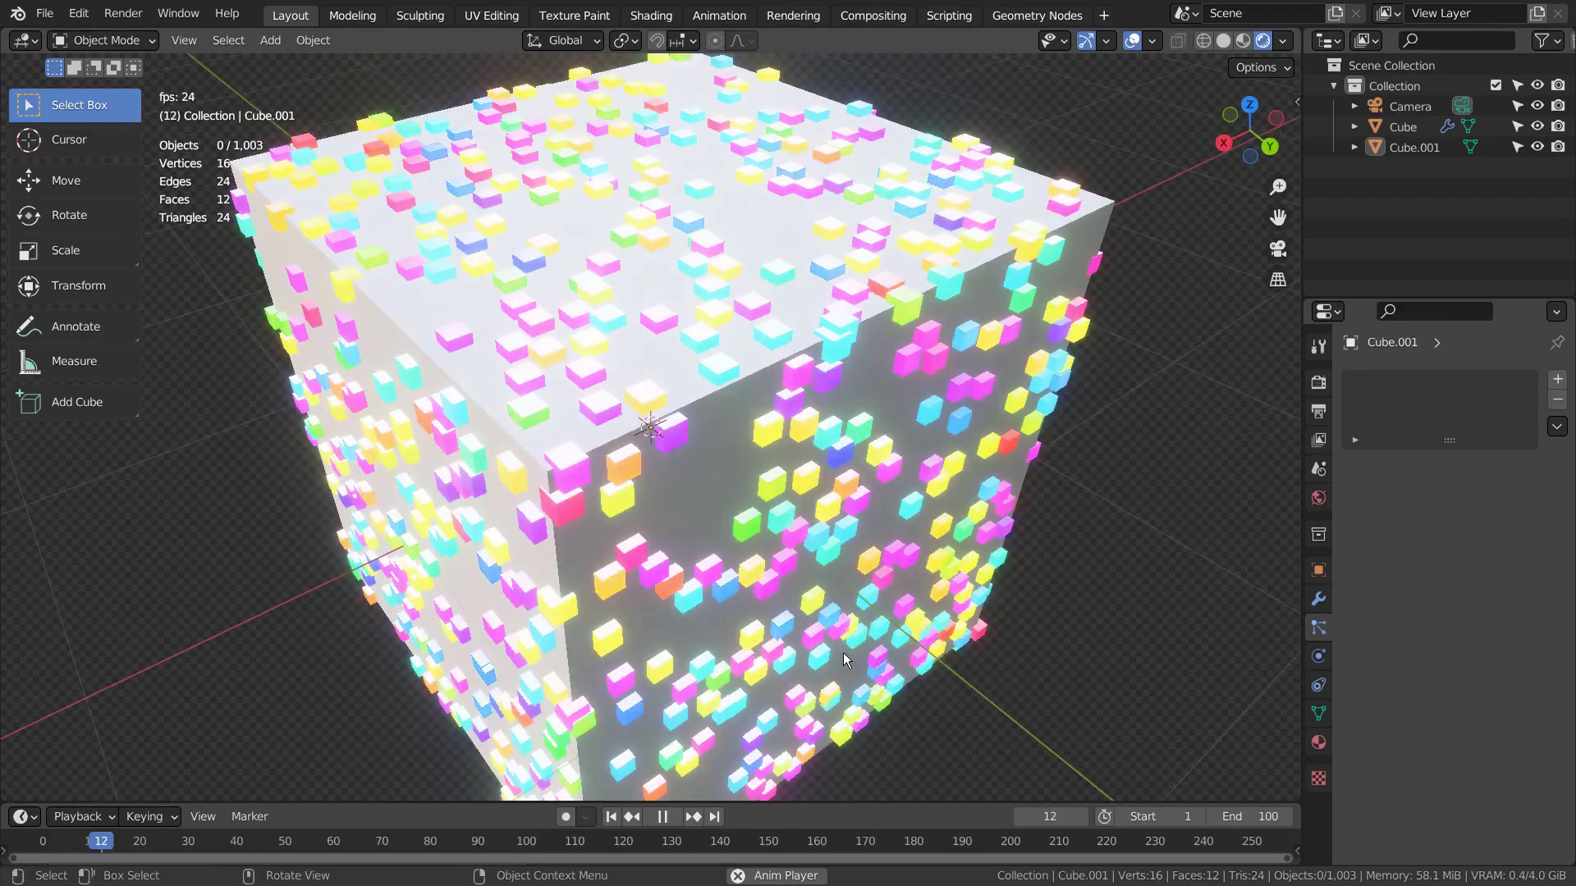
middle_click_drag(563, 496, 795, 342)
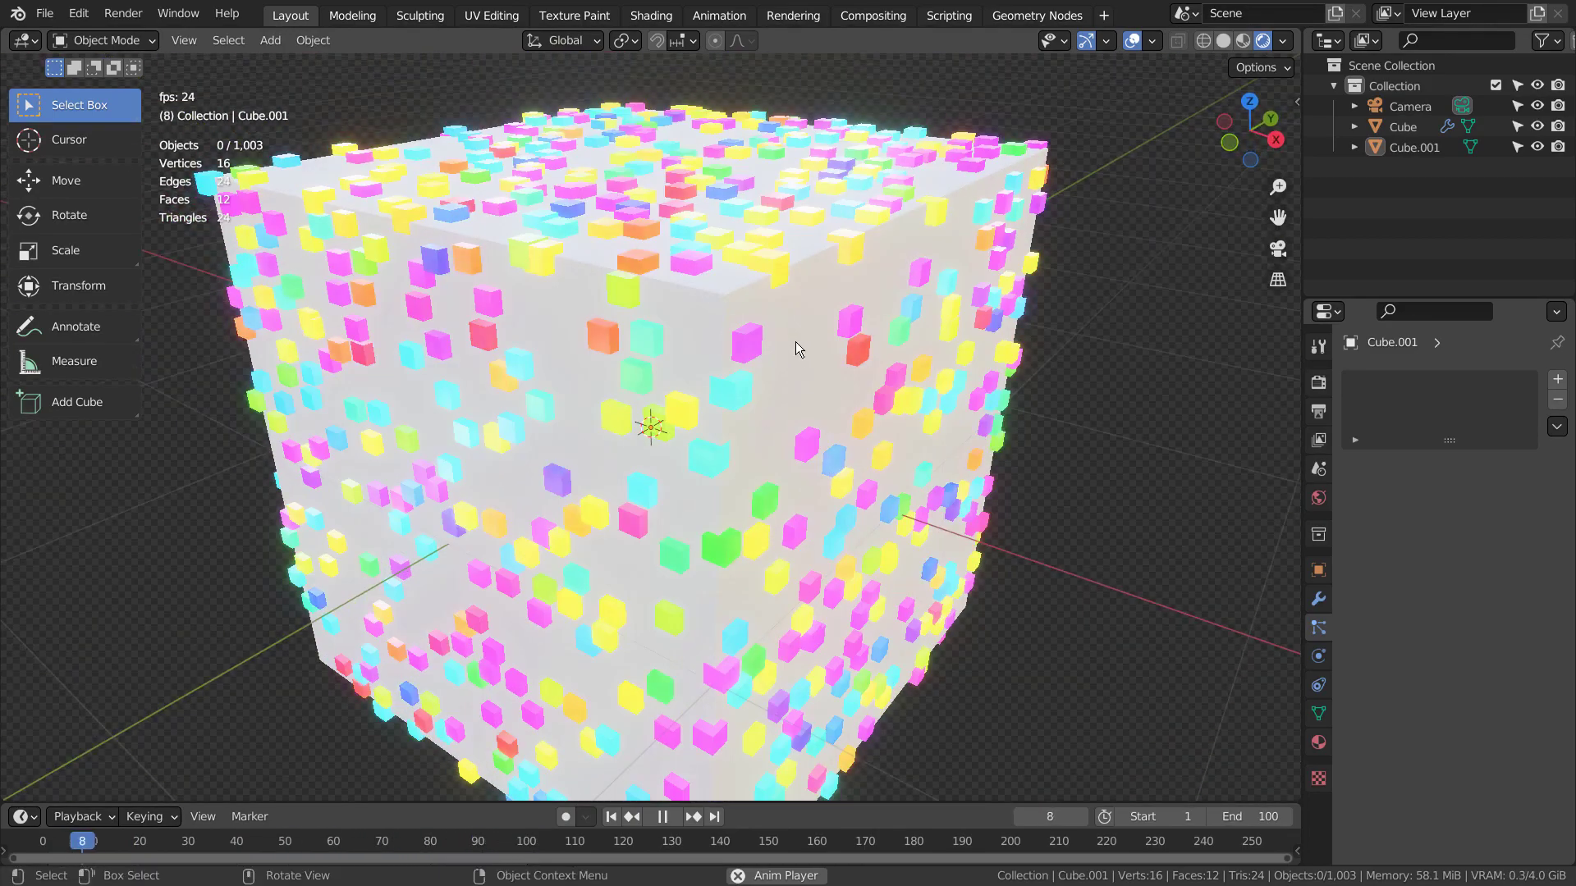
Step: Make the base Cube's material Base Color black
left_click(796, 339)
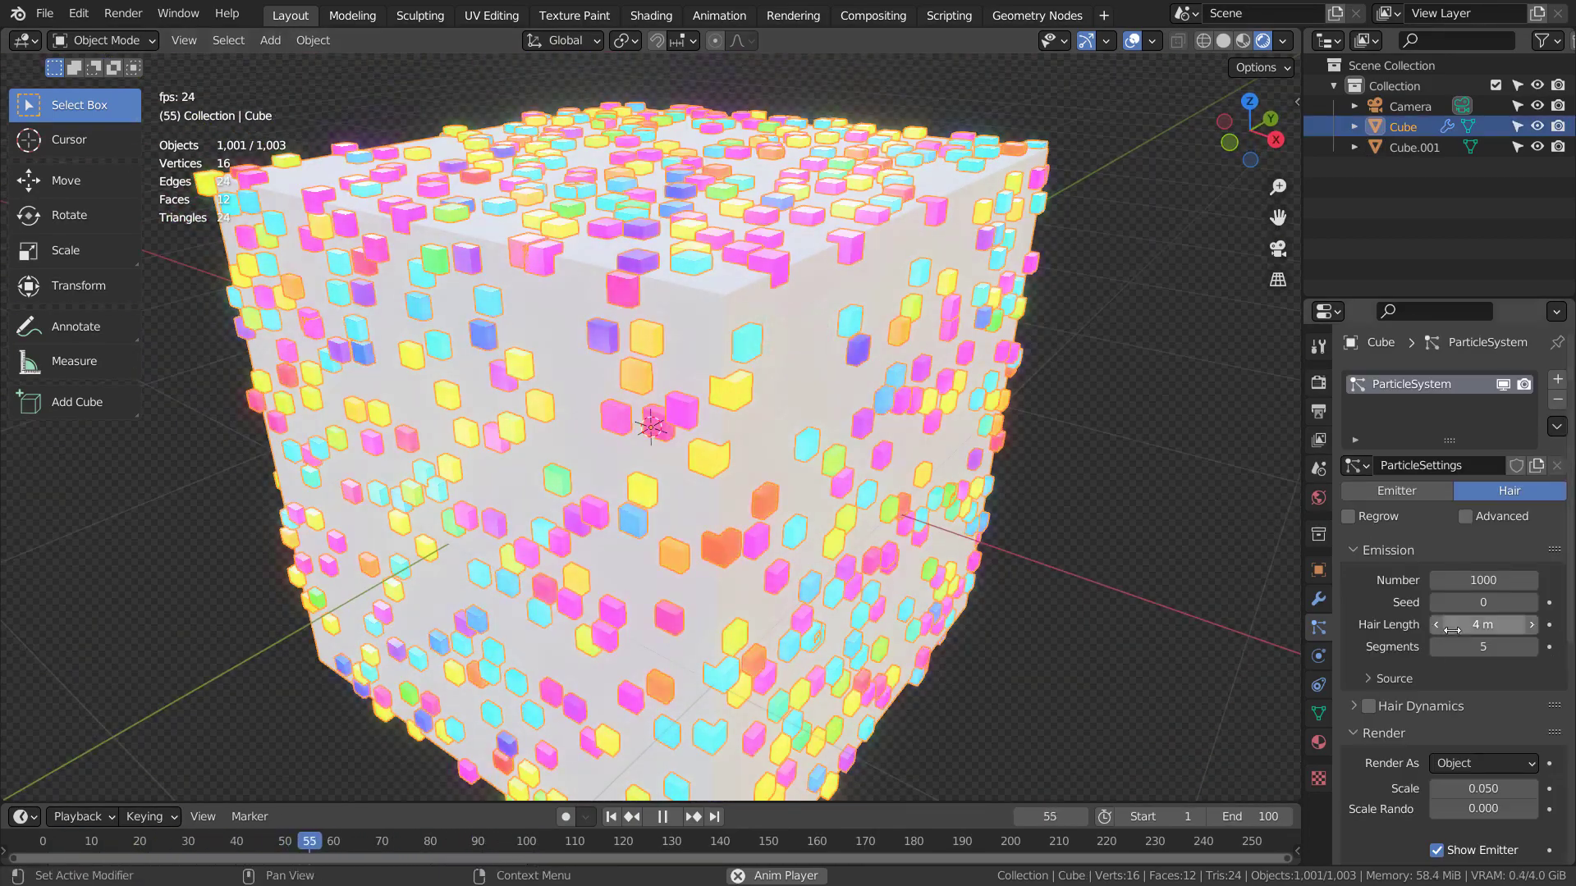
left_click(1319, 741)
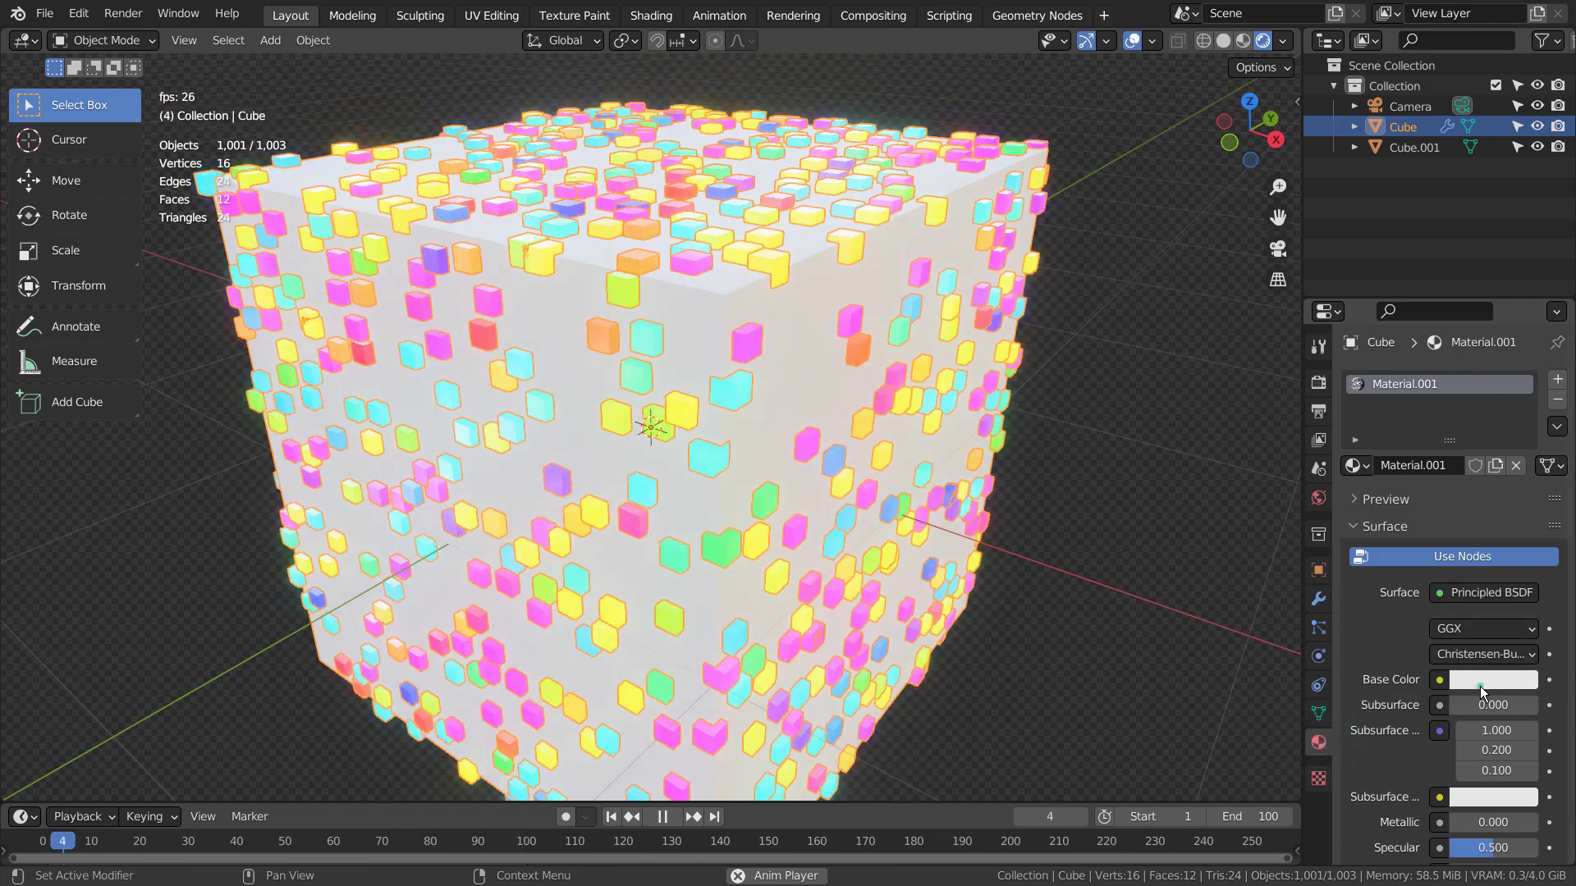
left_click(1481, 681)
left_click_drag(1525, 486, 1523, 542)
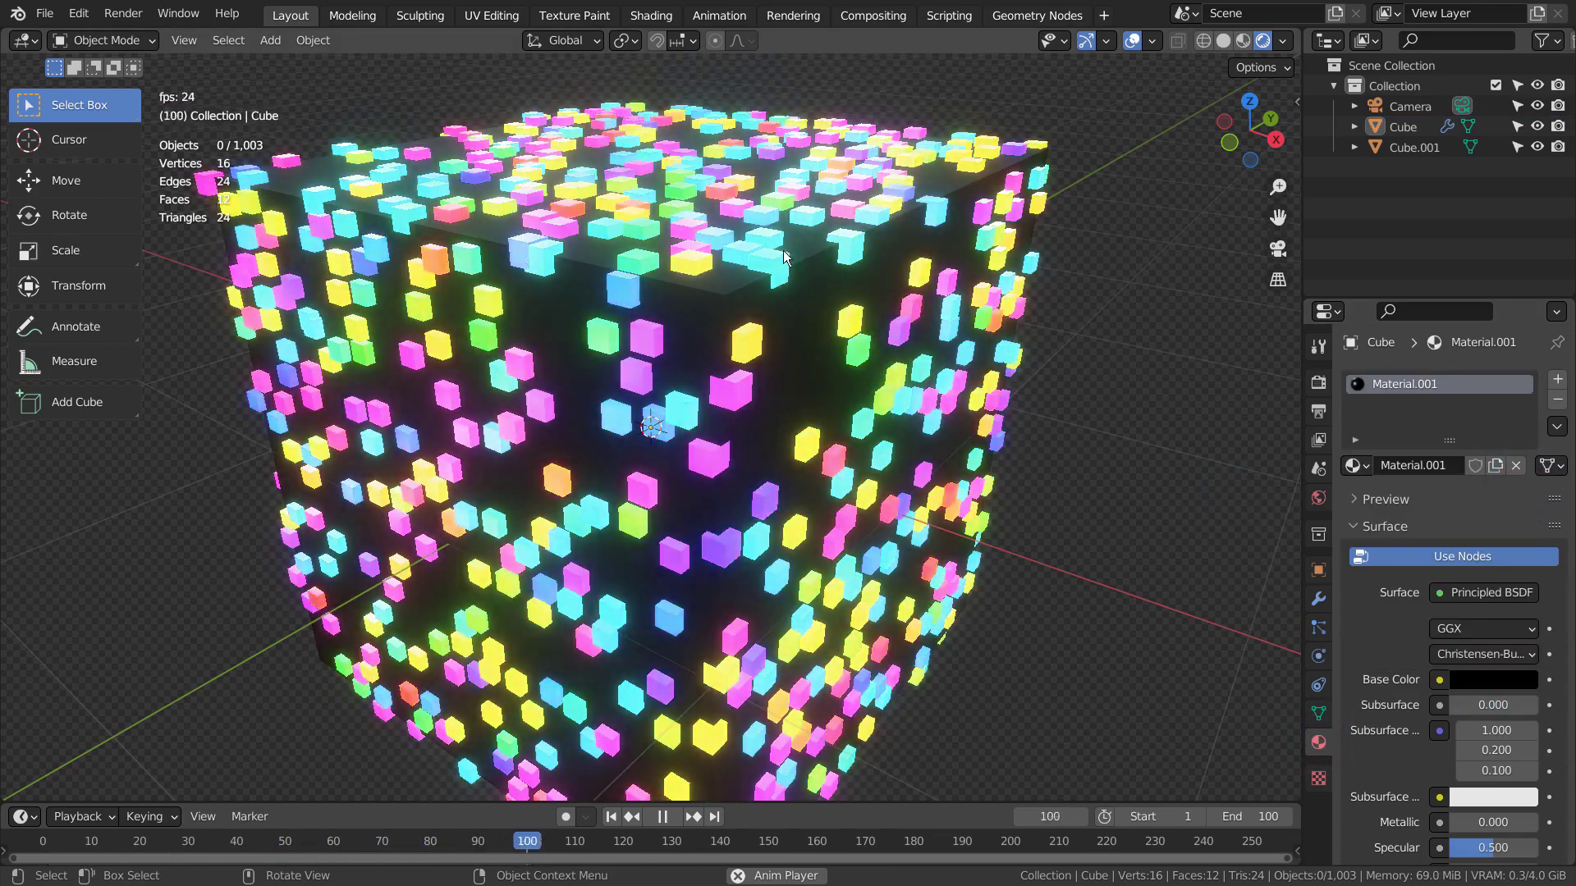
Step: Select the particle cube Cube.001 and scroll its material to Emission Strength
left_click(1107, 248)
left_click(1414, 148)
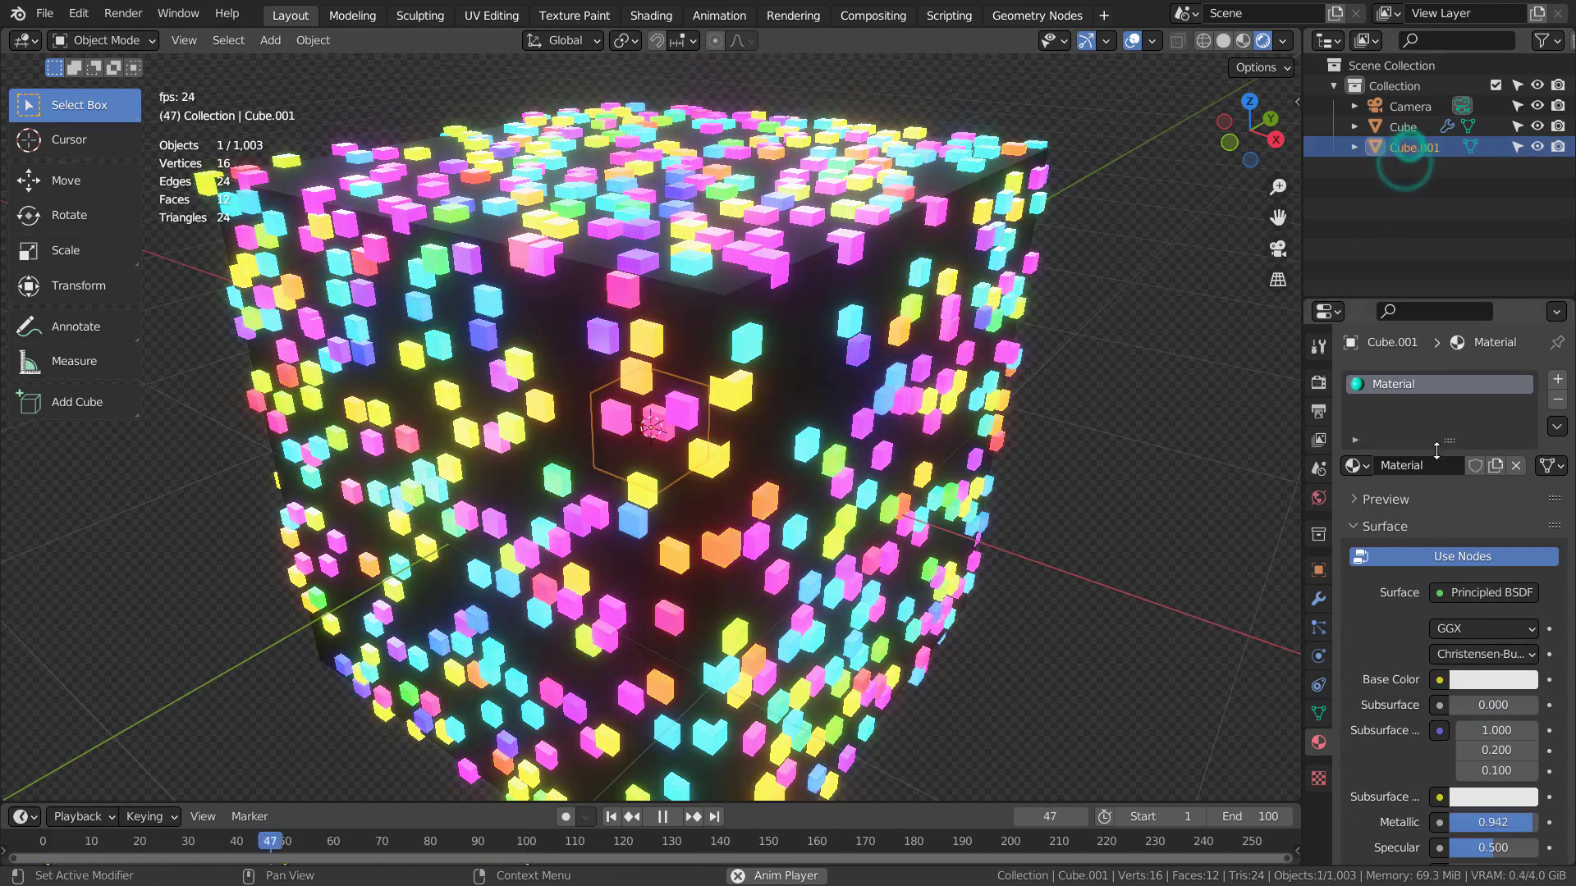
scroll(1480, 667, "down", 15)
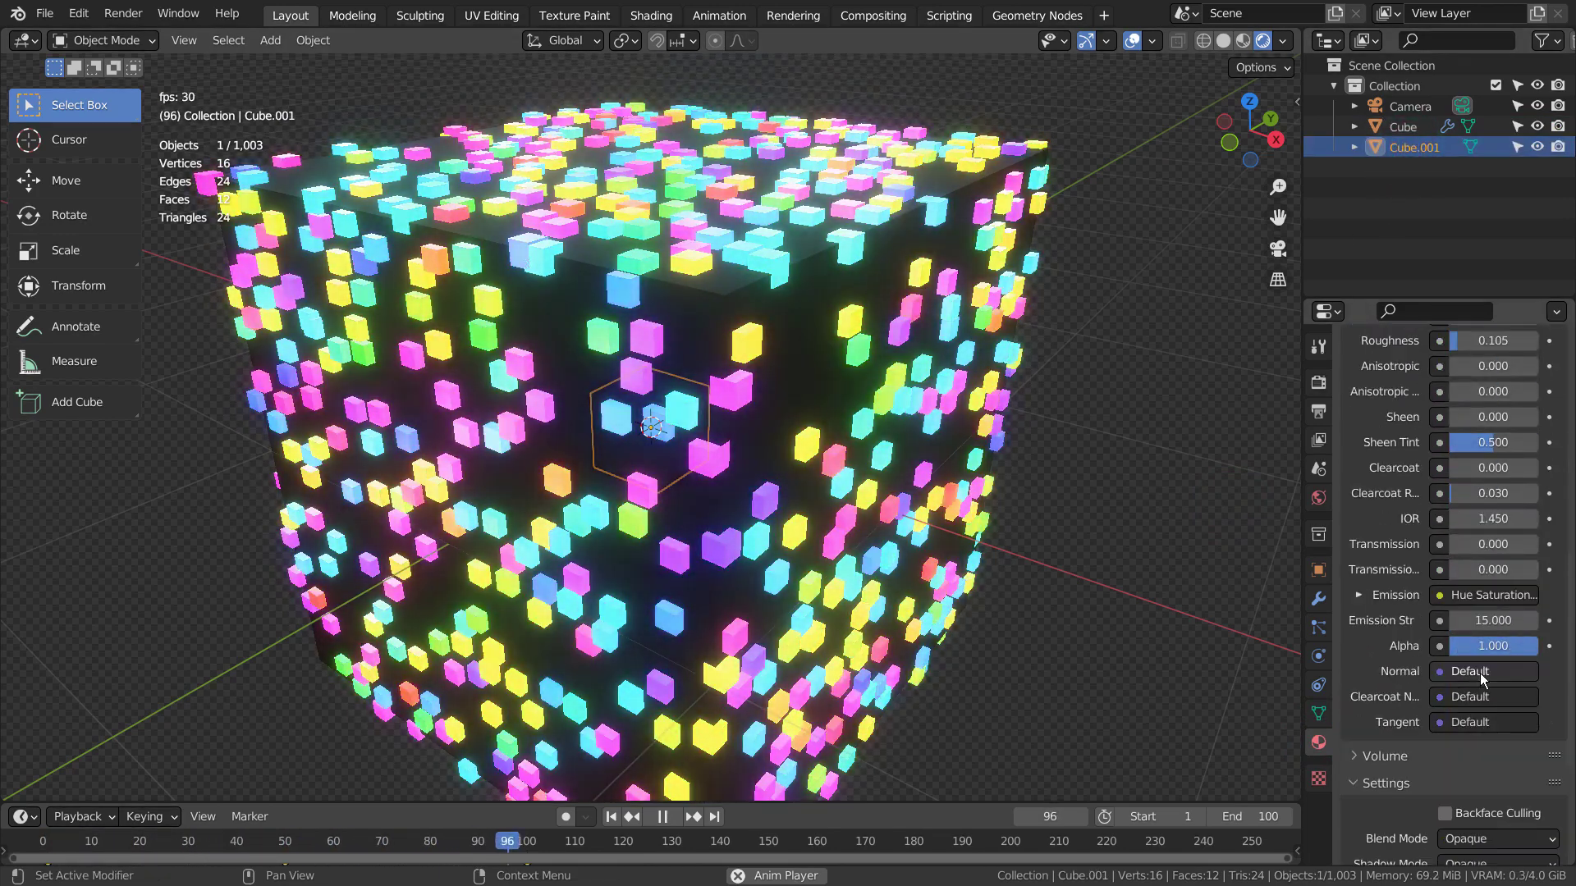